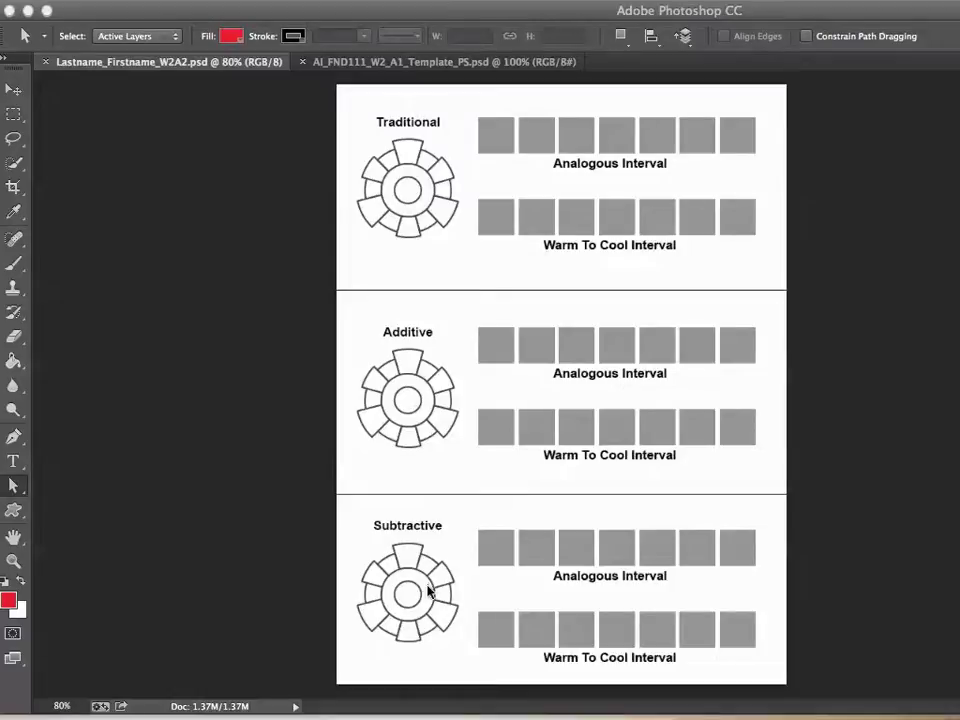
- In AI_FND111_W2_A1_Template_PS.psd, fill the Additive wheel's large segments with pure red at top, green at lower right and blue at lower left
key(shift+Tab)
click(422, 63)
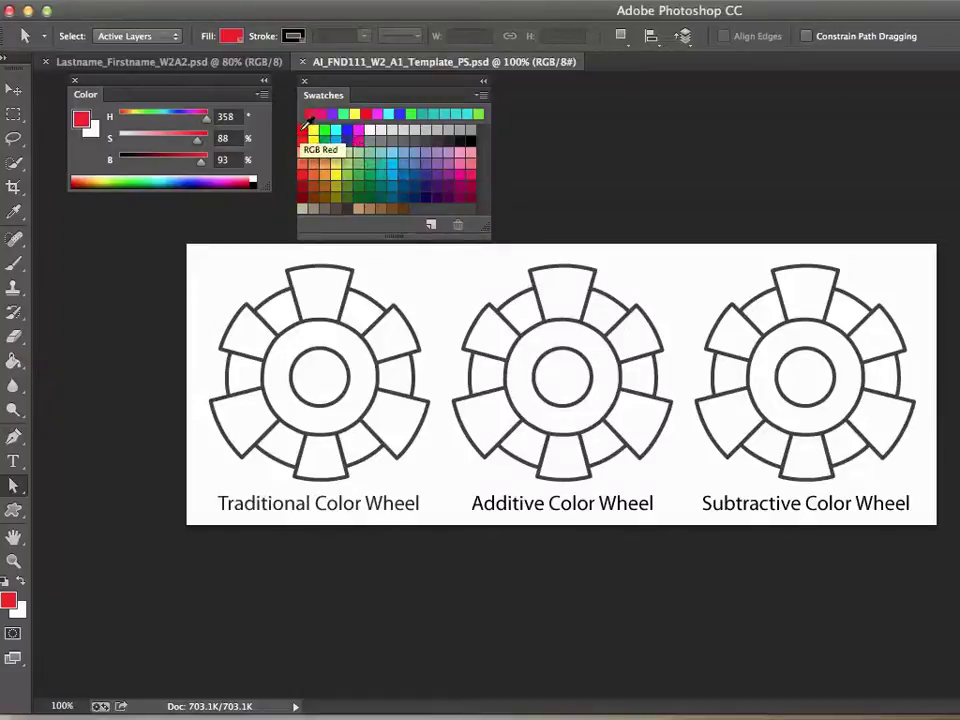
click(311, 125)
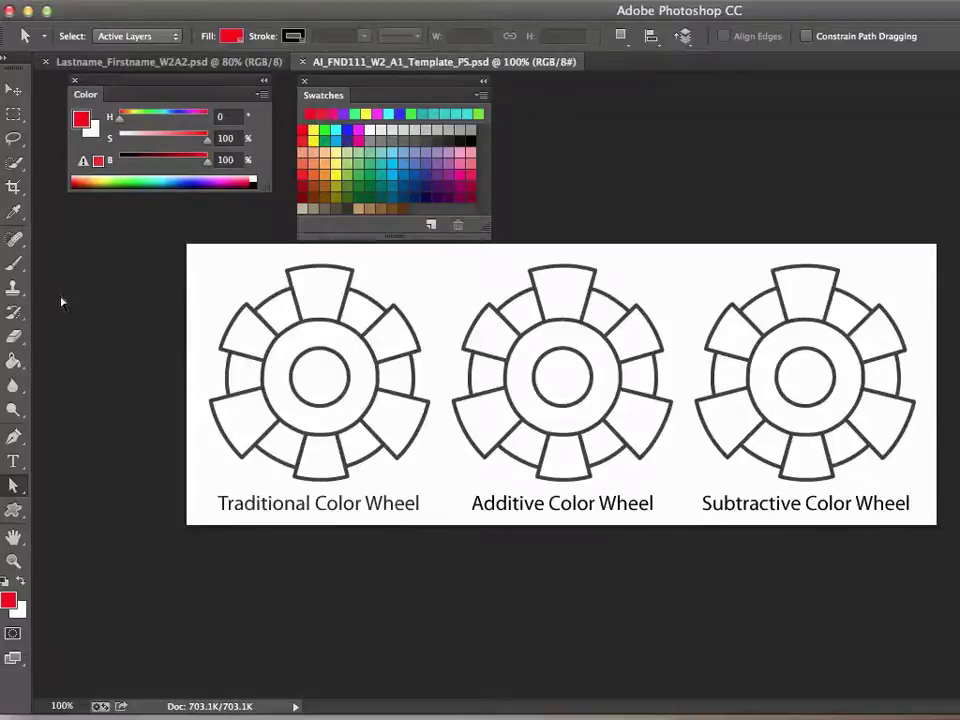
click(14, 361)
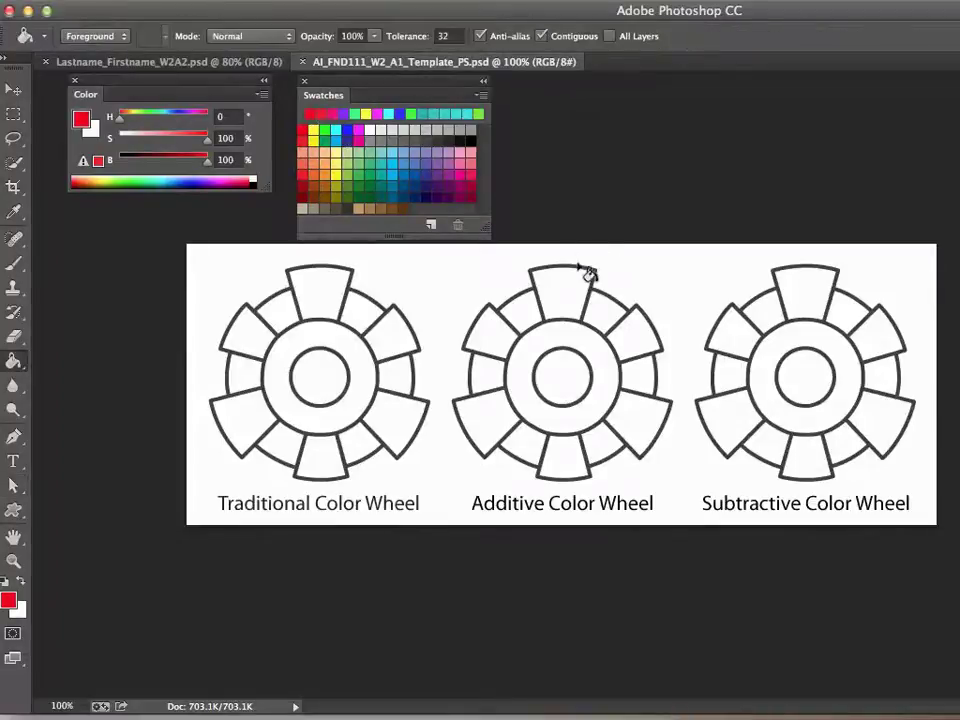
click(558, 299)
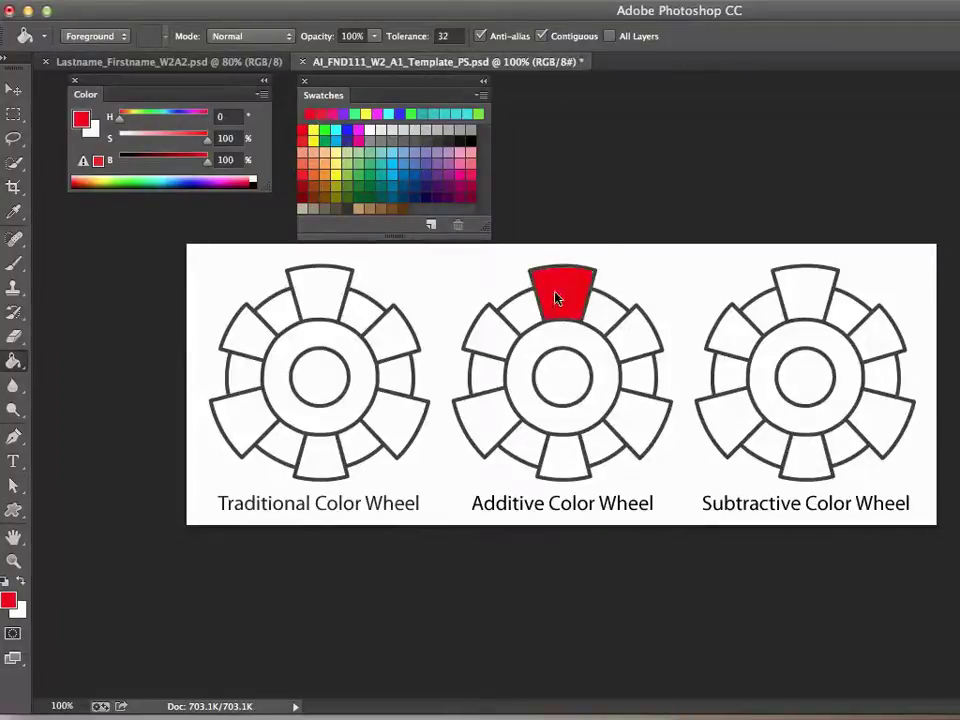
click(334, 132)
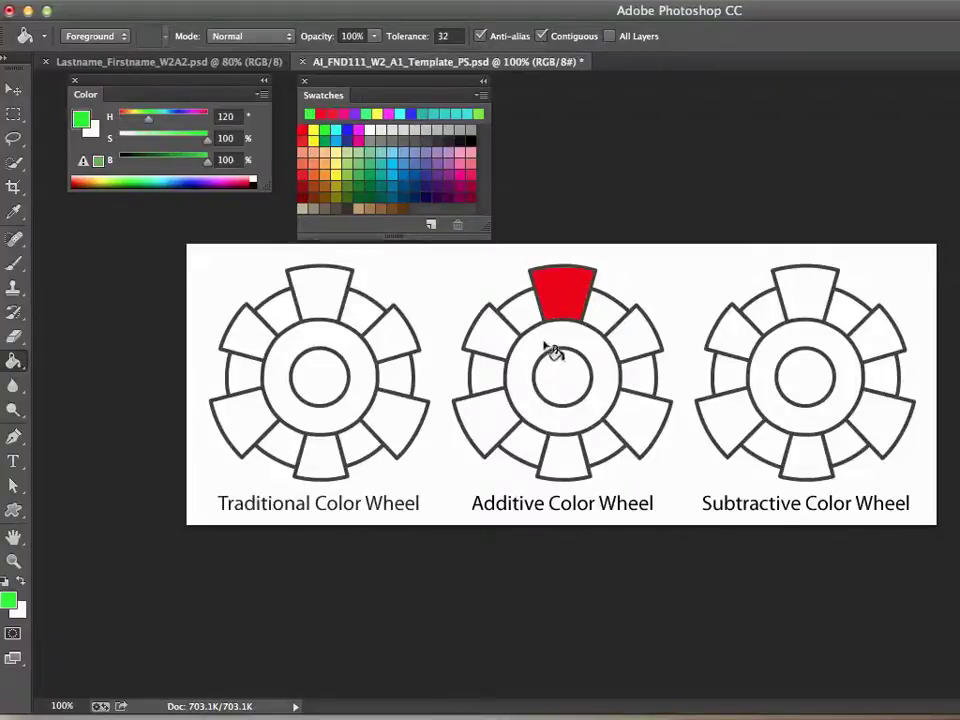
click(641, 432)
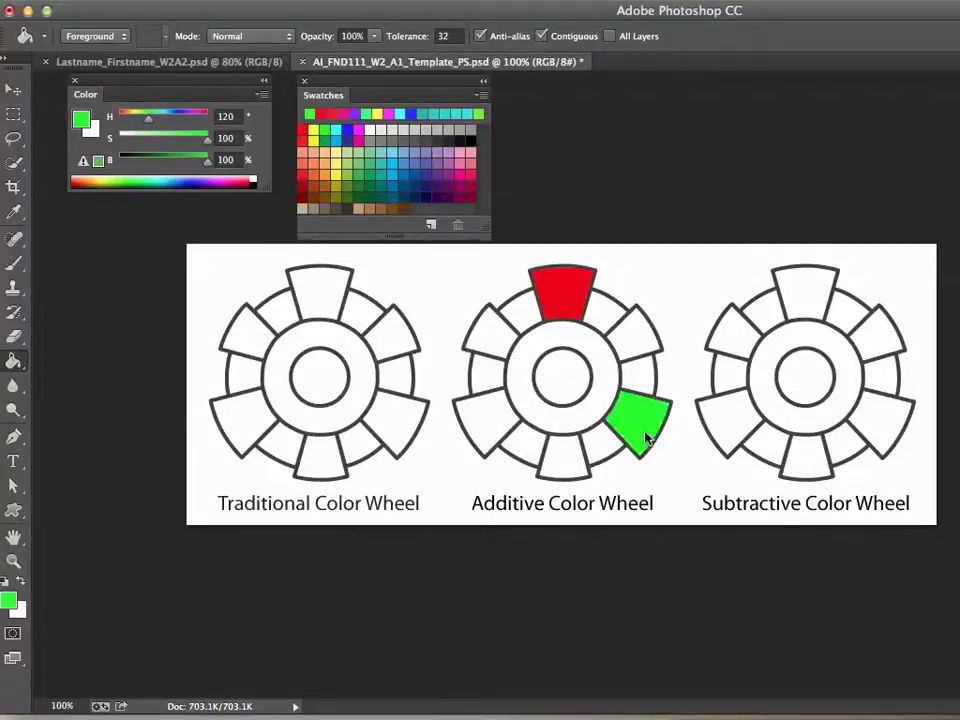
click(353, 118)
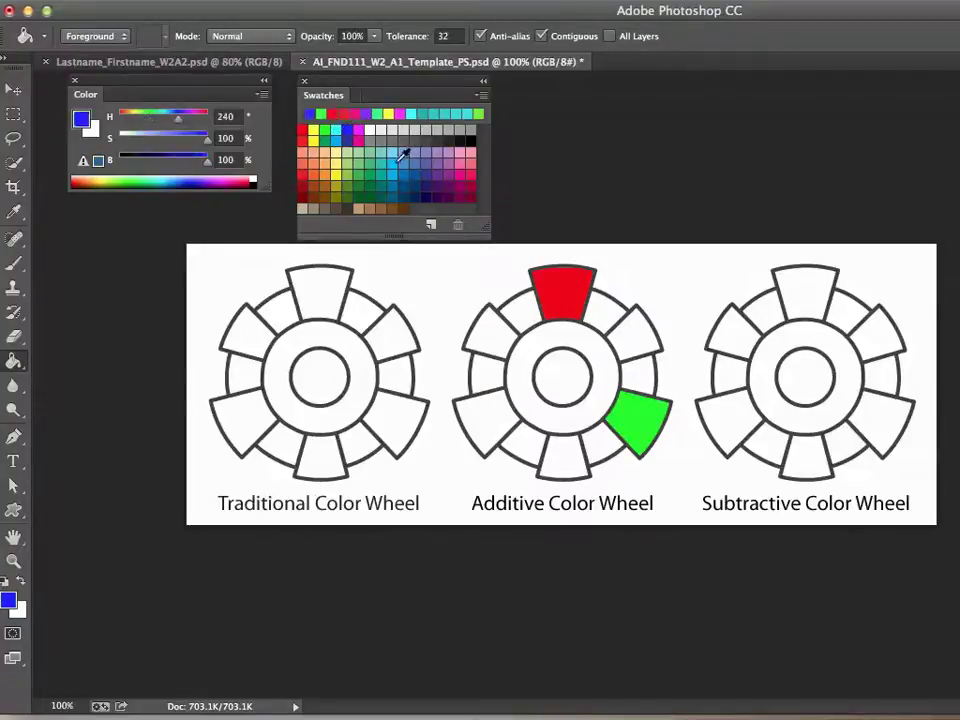
click(490, 432)
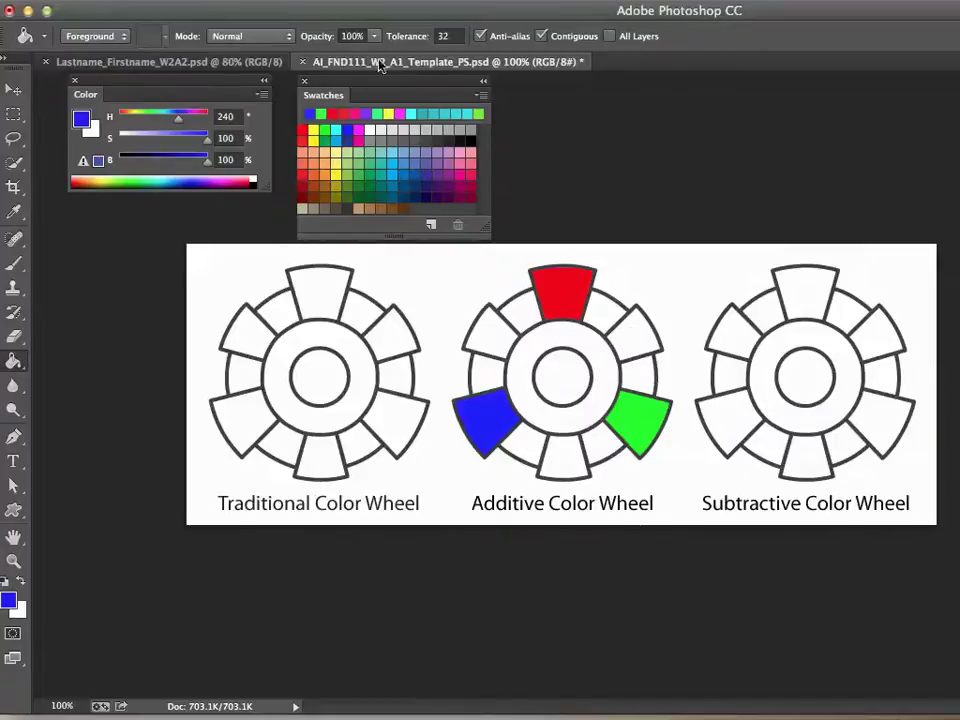
- Fill the Additive wheel's medium segments with yellow between red and green, cyan between green and blue, and magenta between blue and red
click(313, 129)
click(630, 330)
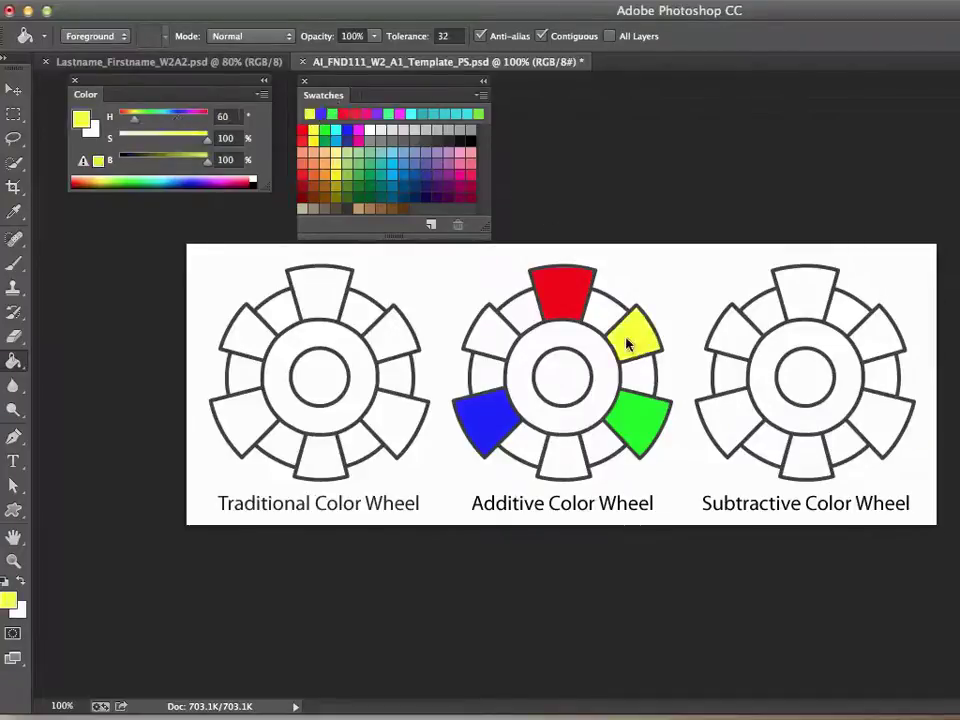
click(336, 130)
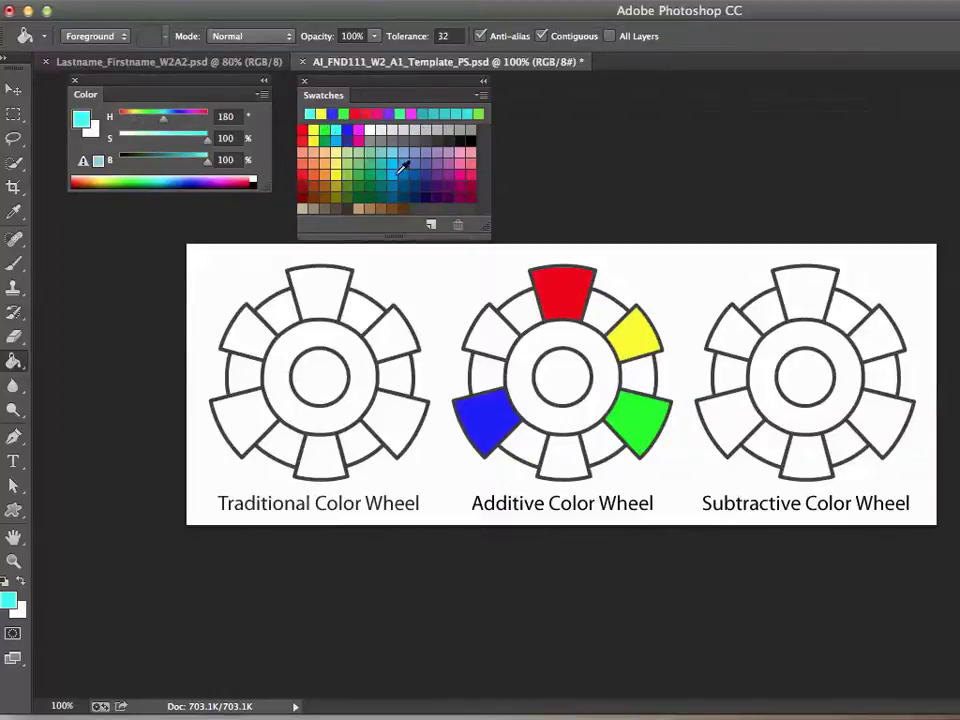
click(572, 462)
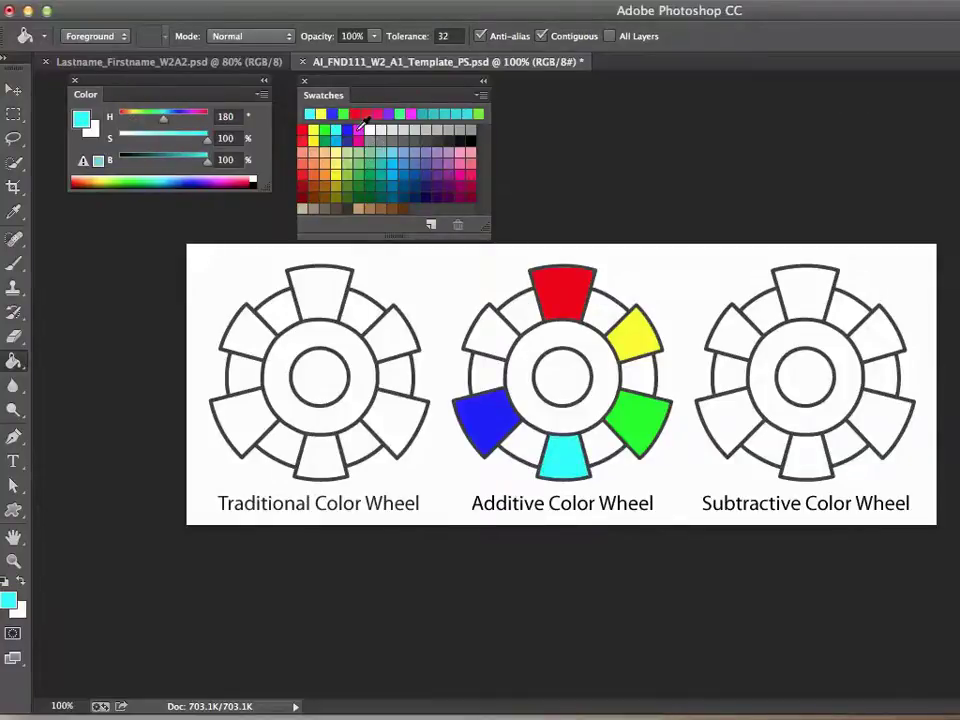
click(359, 129)
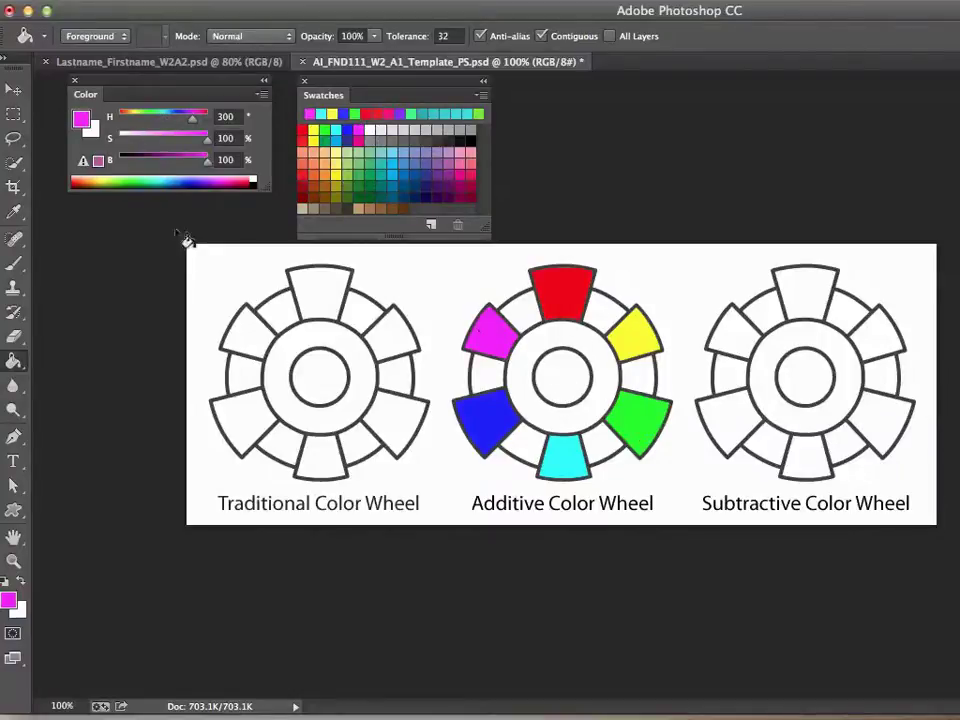
- Sample the Additive wheel's red and yellow for their hues, and fill the small segment between them with hue 30 based on the red
click(14, 213)
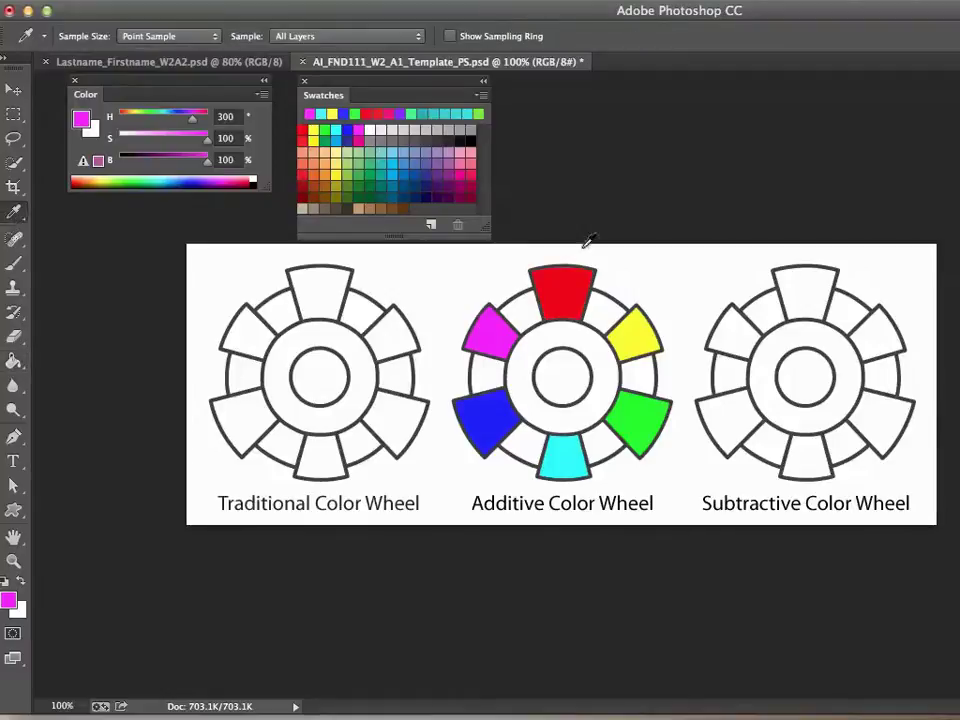
click(575, 281)
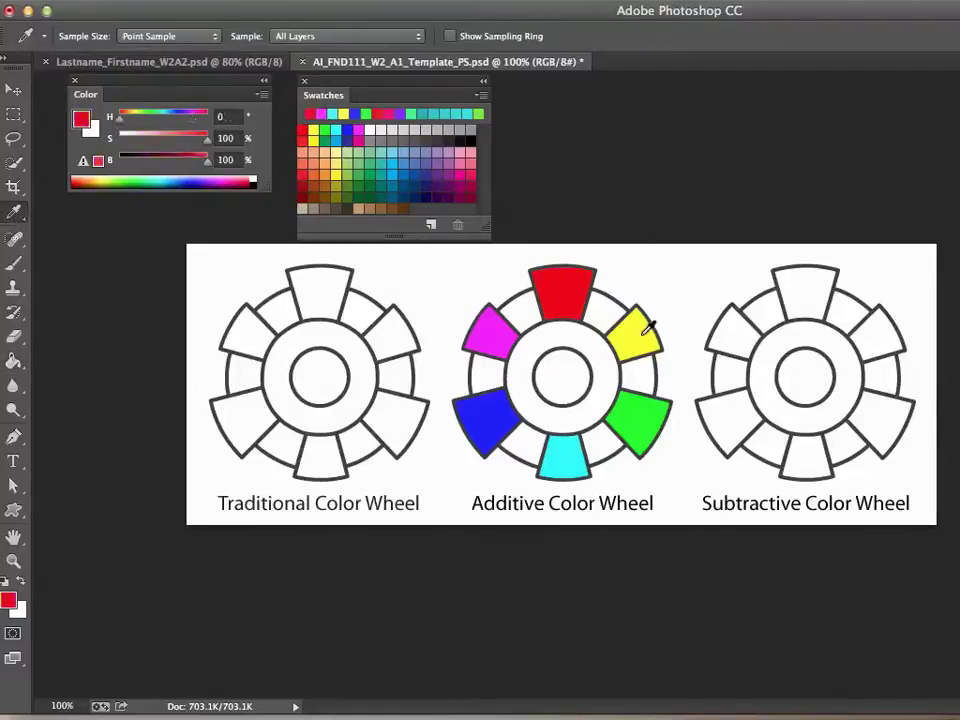
click(638, 324)
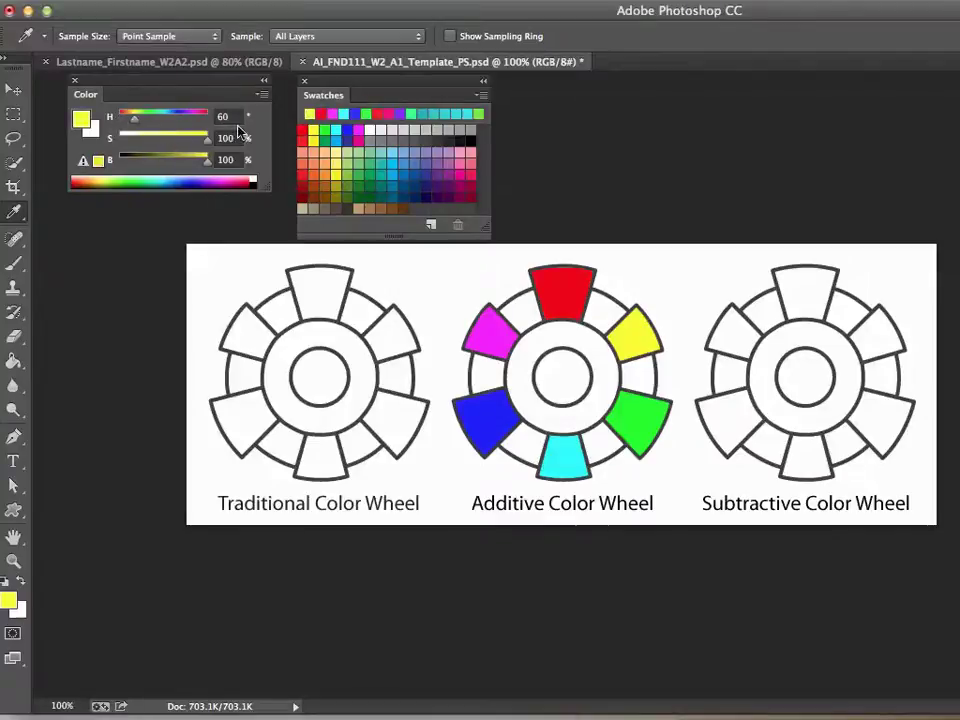
click(564, 283)
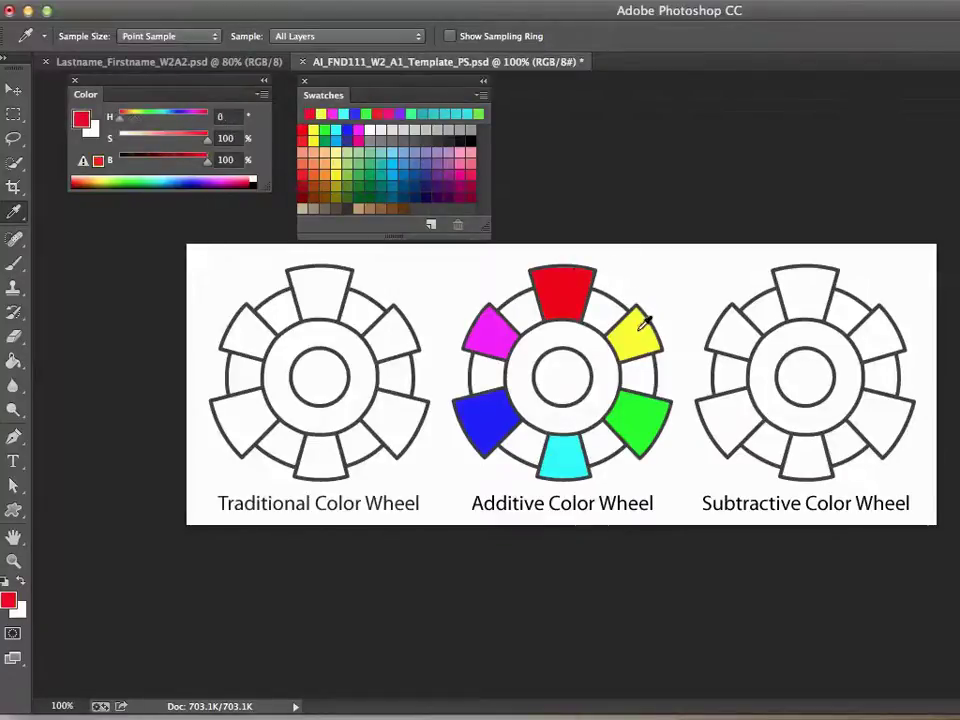
click(238, 117)
text(30)
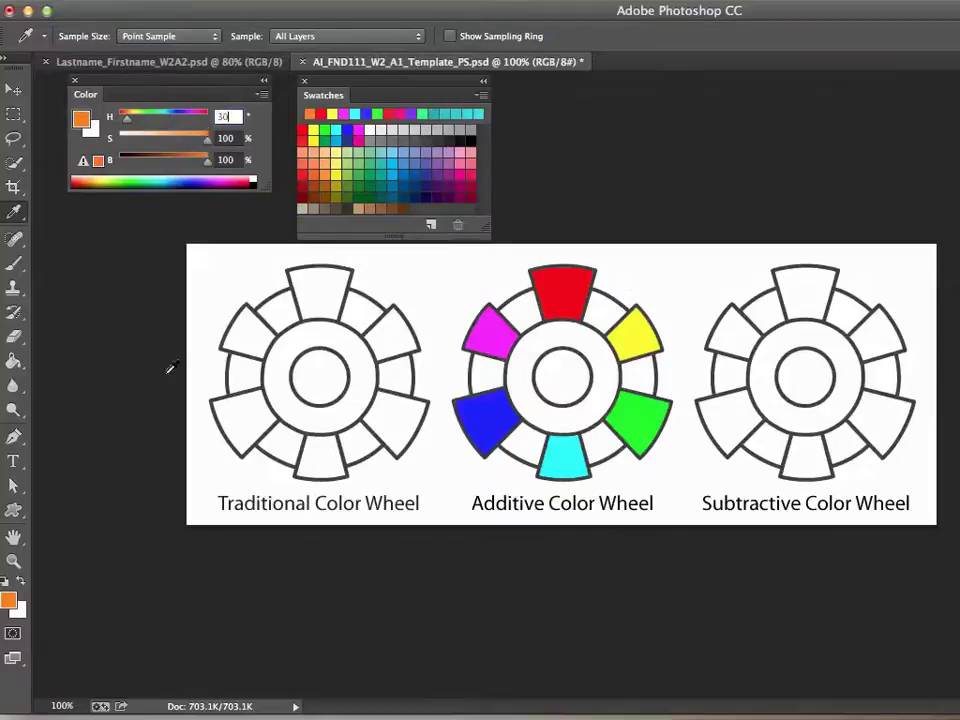
click(13, 361)
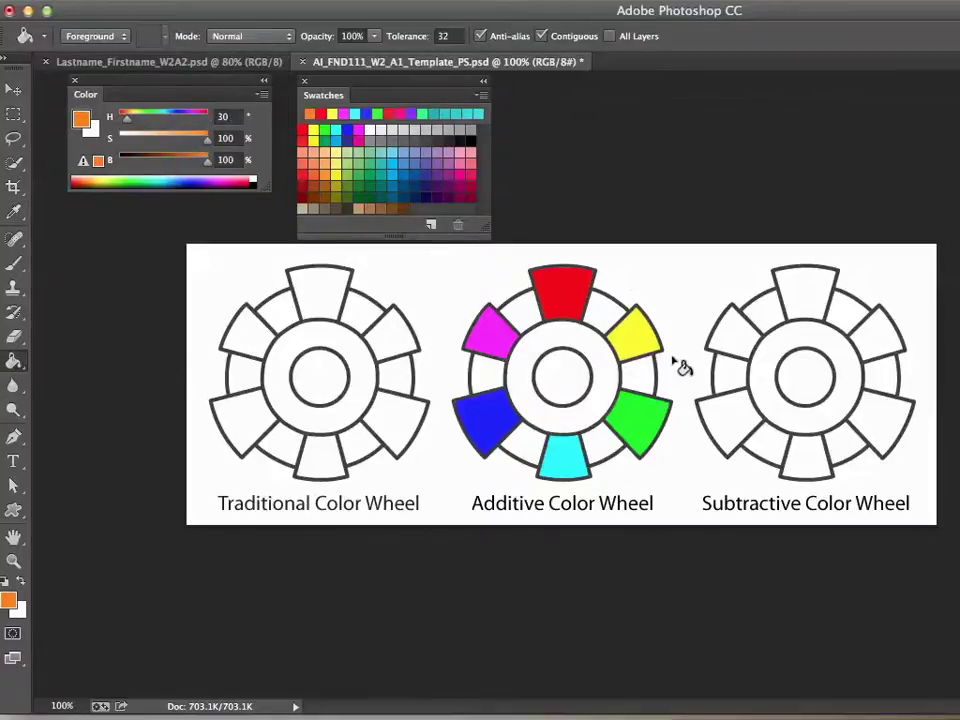
click(610, 318)
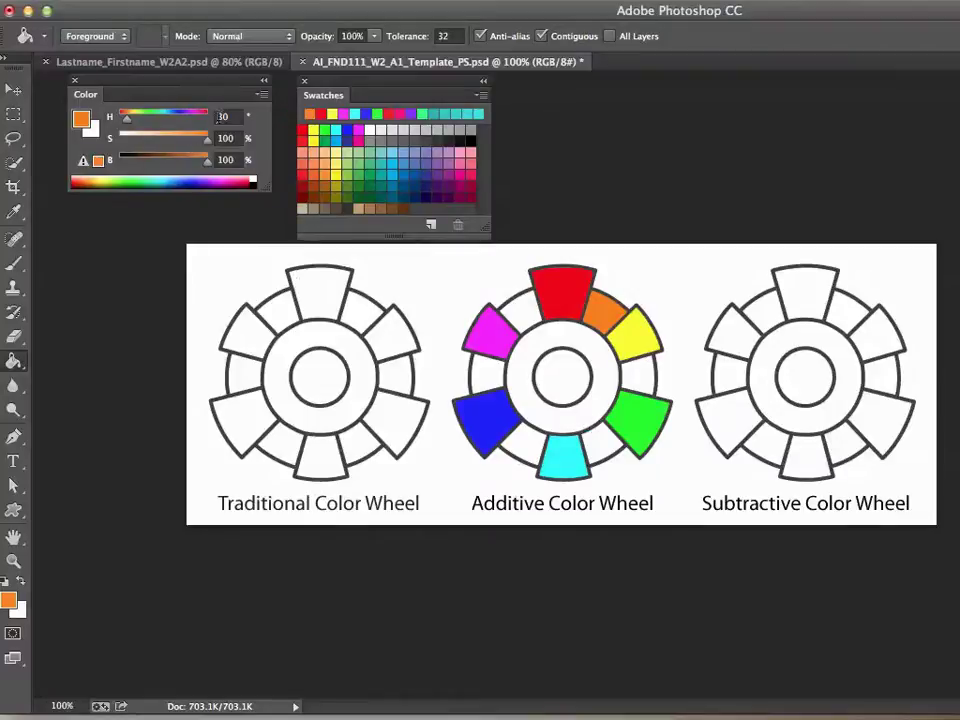
- Fill the Additive wheel's small segment between yellow and green with hue 90, and the one between green and cyan with hue 150
click(224, 127)
text(90)
click(640, 385)
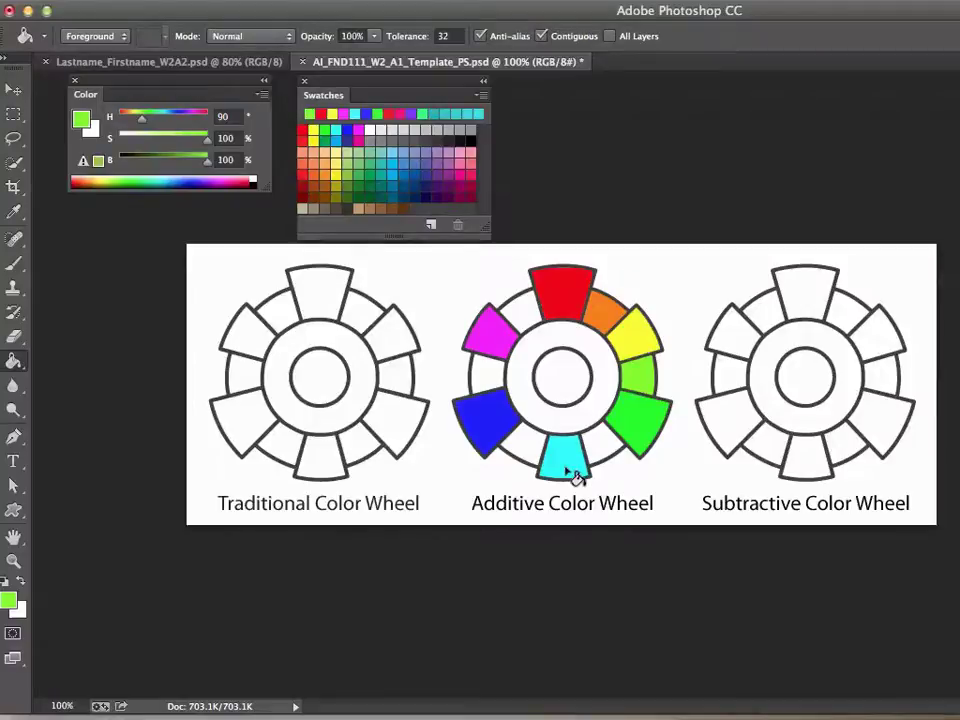
click(225, 116)
text(150)
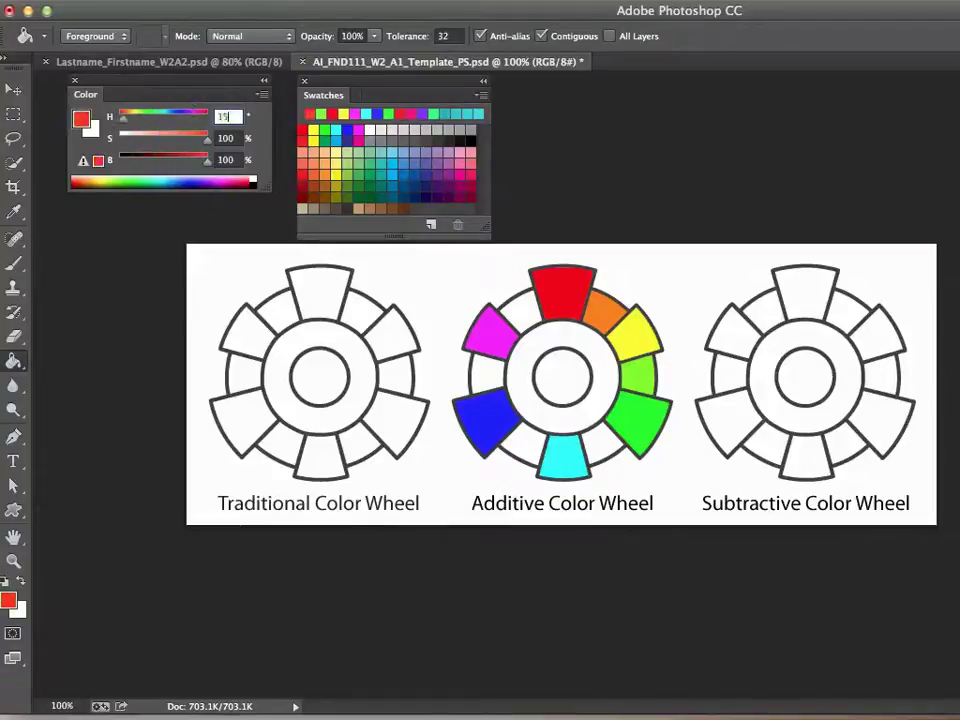
click(612, 450)
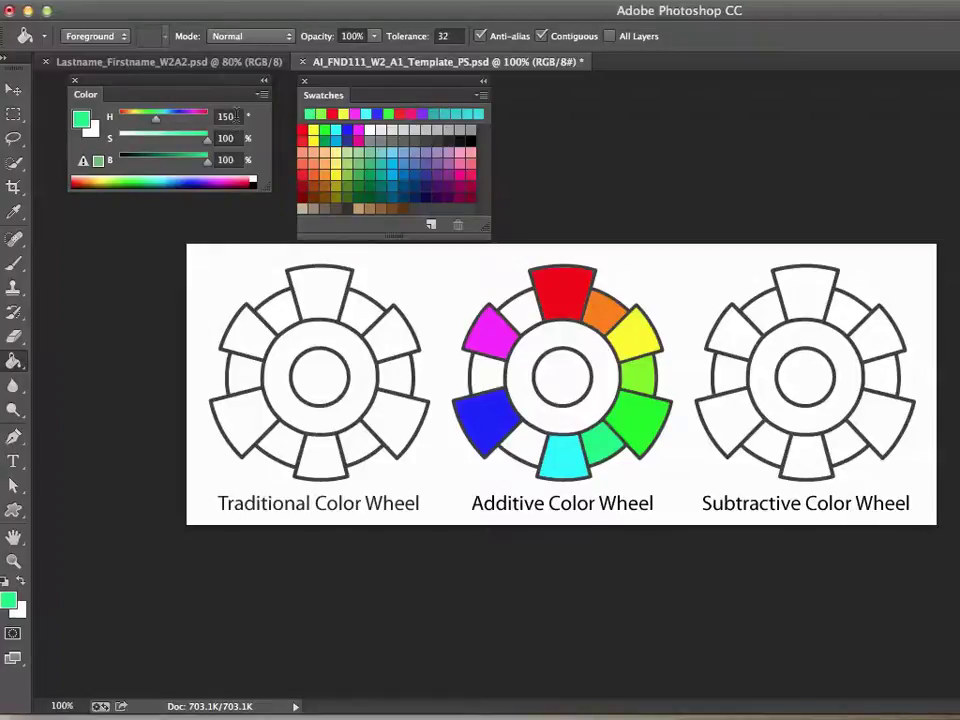
- Fill the Additive wheel's small segment between cyan and blue with hue 210, and the one between blue and magenta with hue 270
drag(236, 116, 212, 116)
text(21)
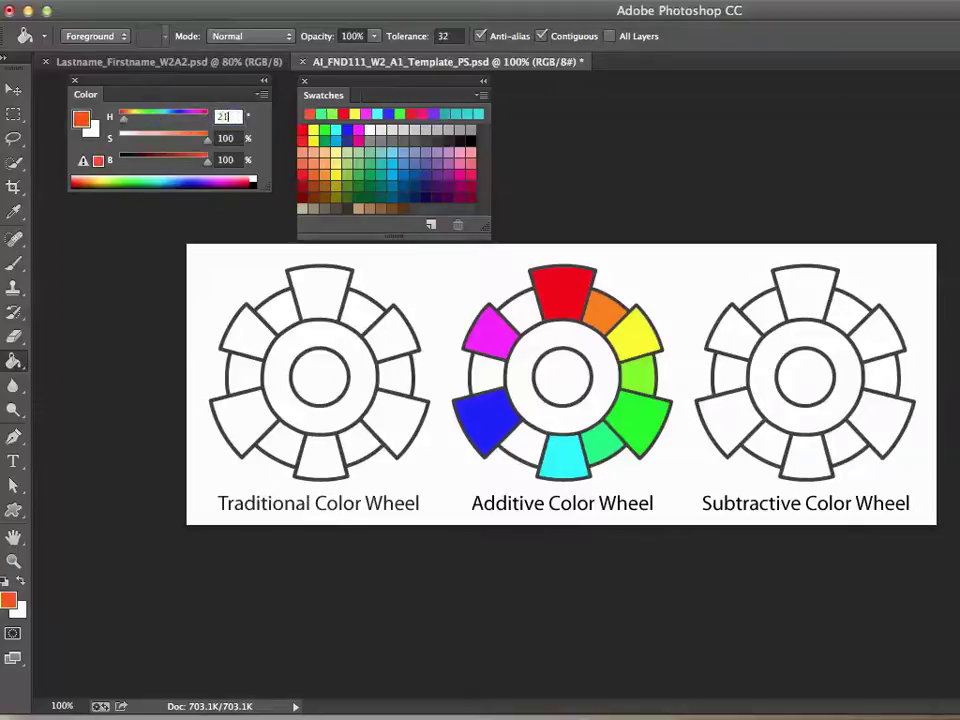
click(524, 455)
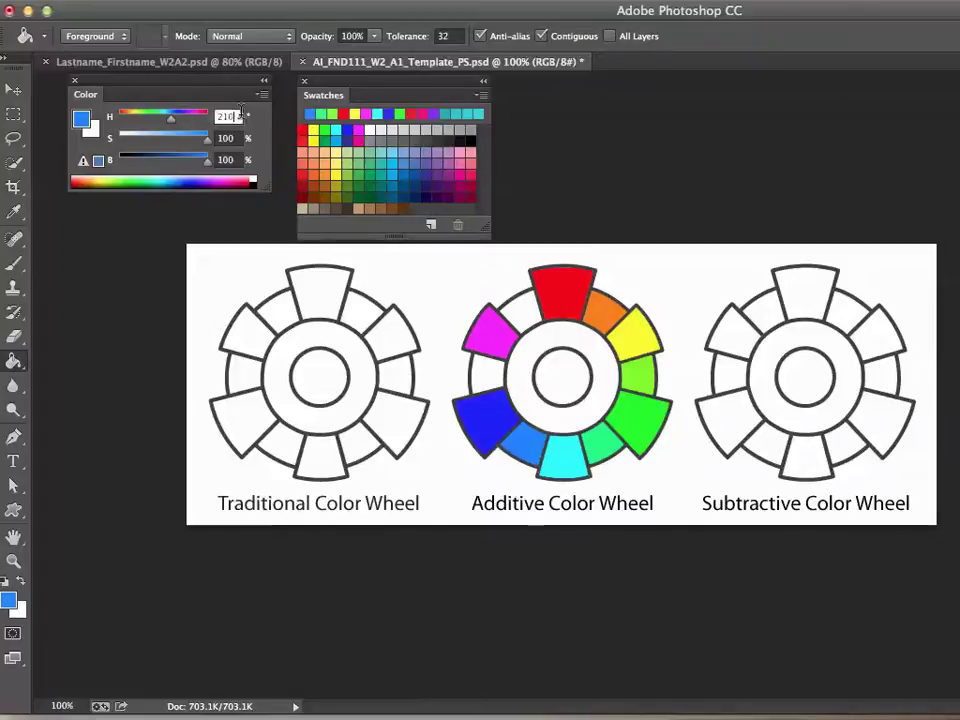
text(270)
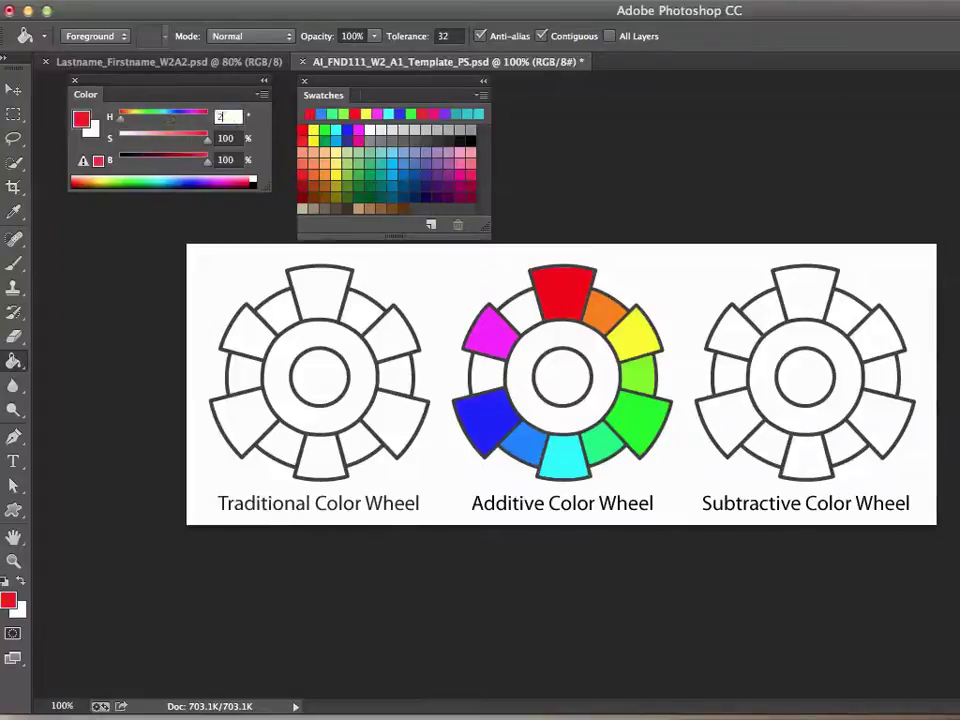
click(493, 380)
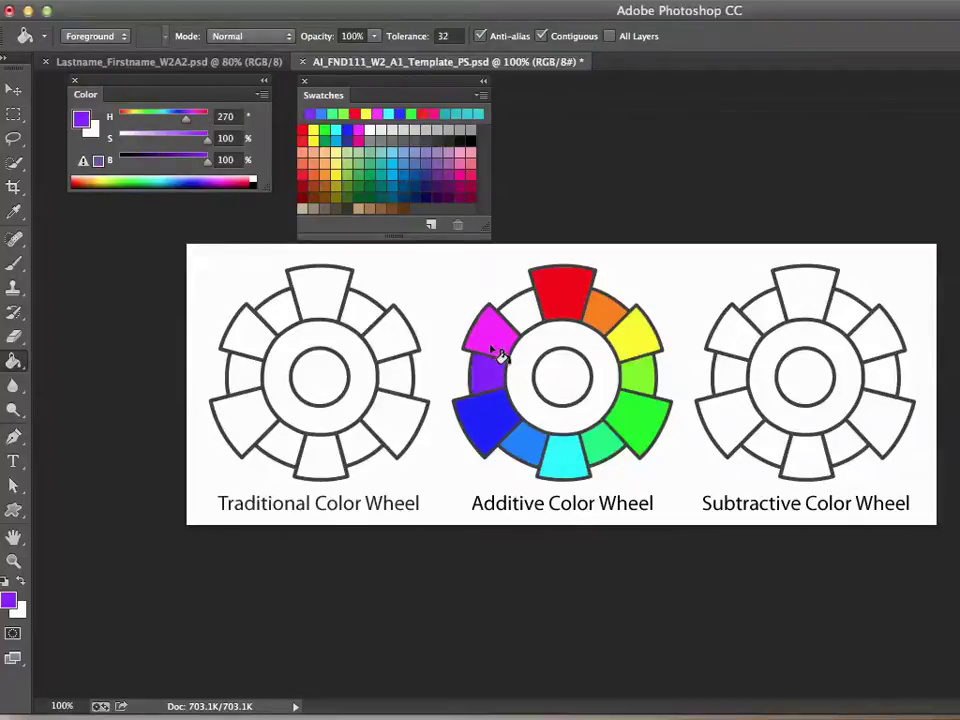
- Fill the Additive wheel's small segment between magenta and red with hue 330
double_click(226, 116)
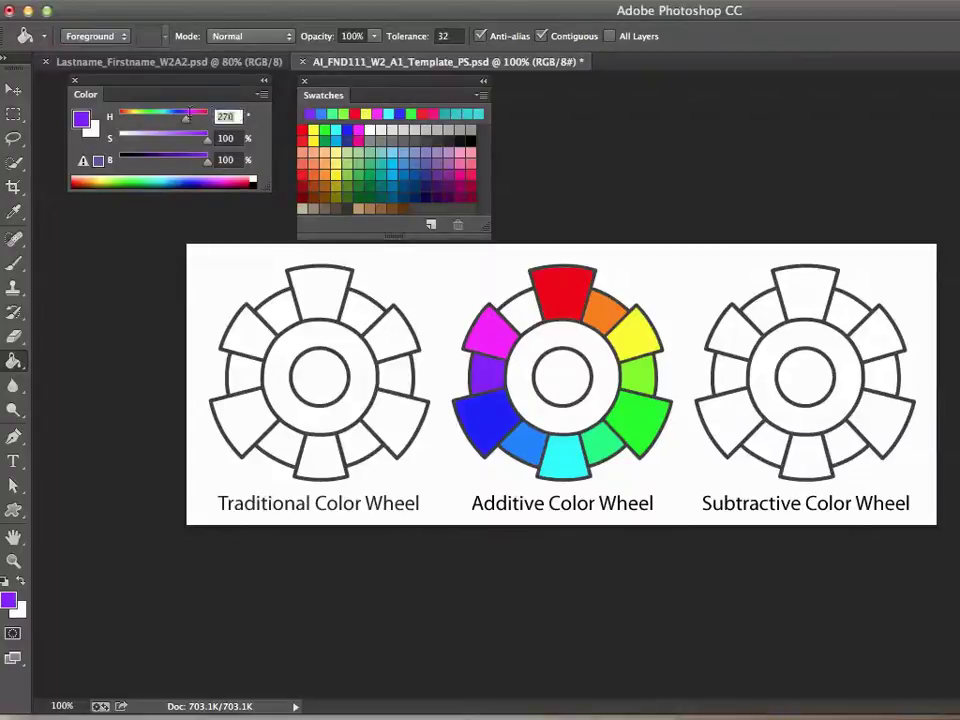
text(330)
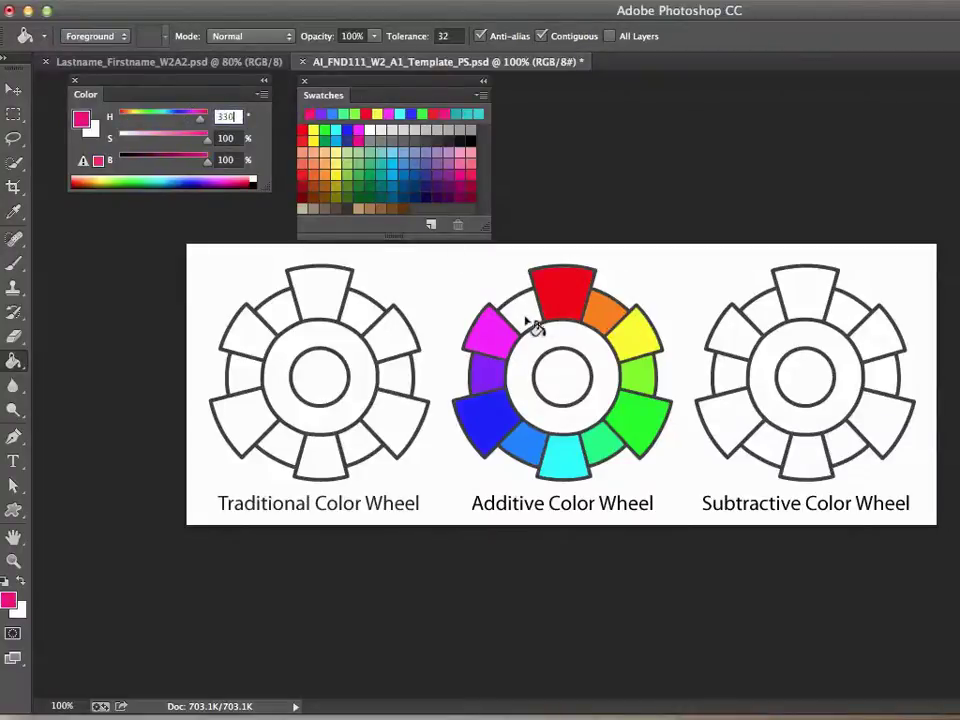
click(531, 321)
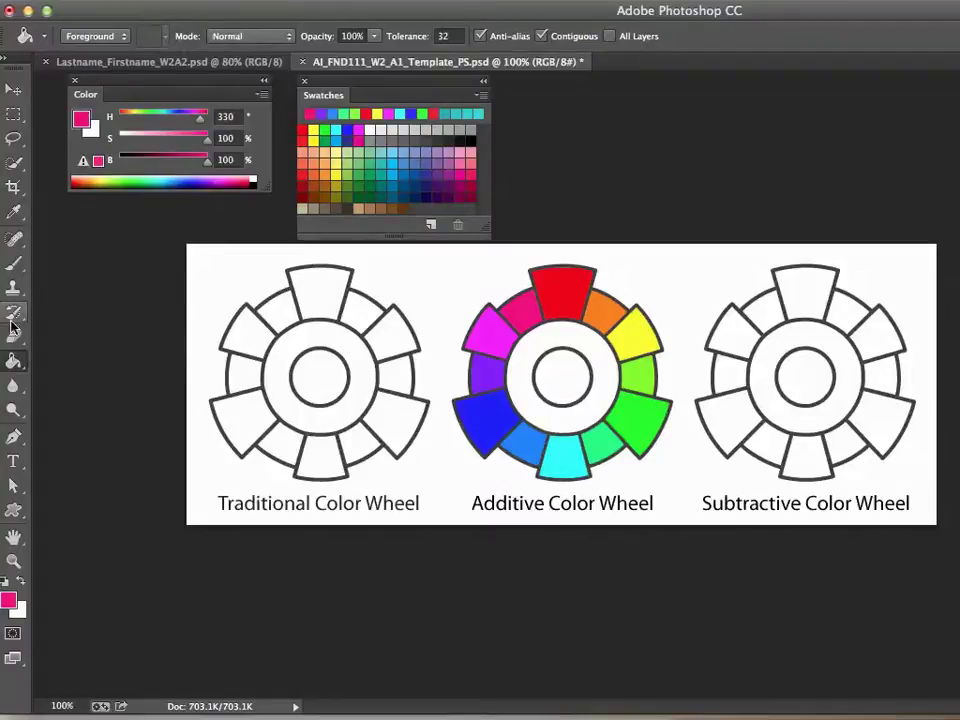
- Sample the Additive wheel's cyan and fill the large top segment of the Subtractive wheel with it
click(14, 214)
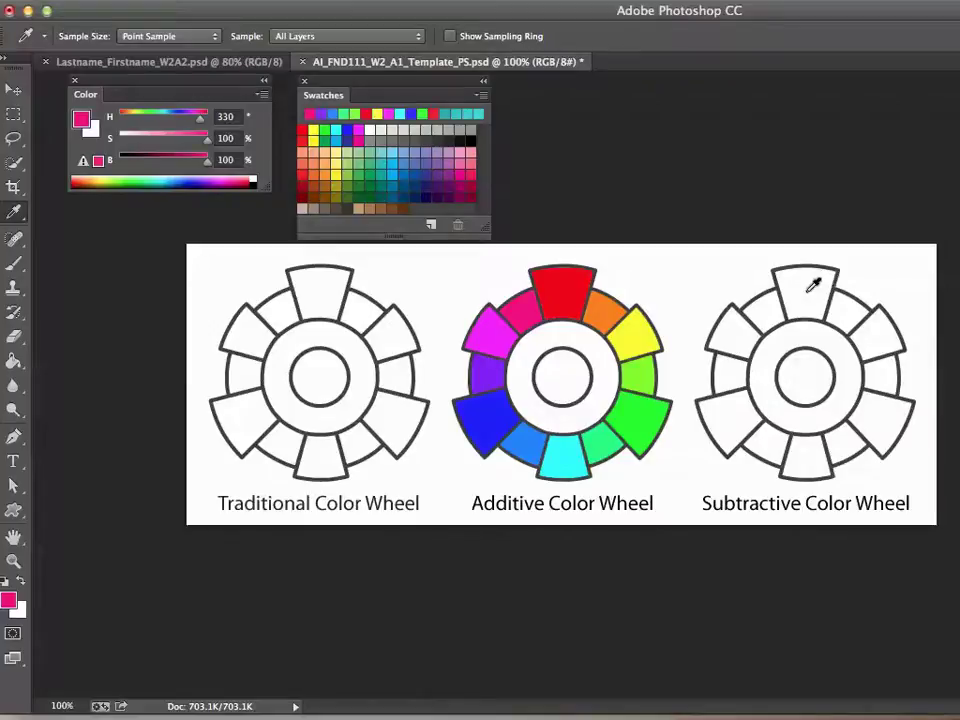
click(563, 453)
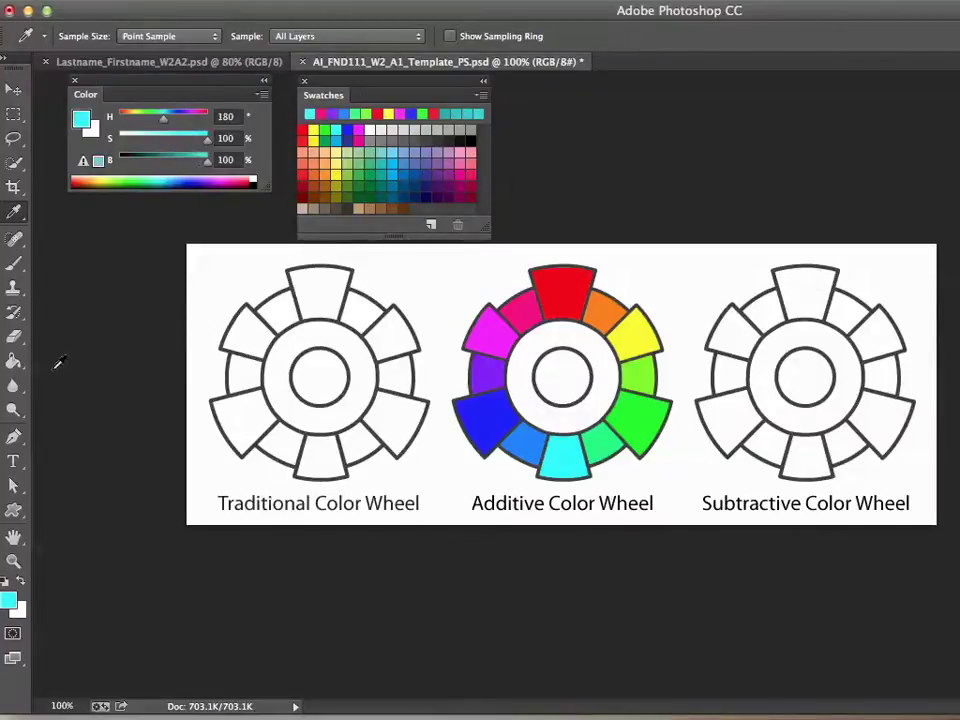
click(13, 361)
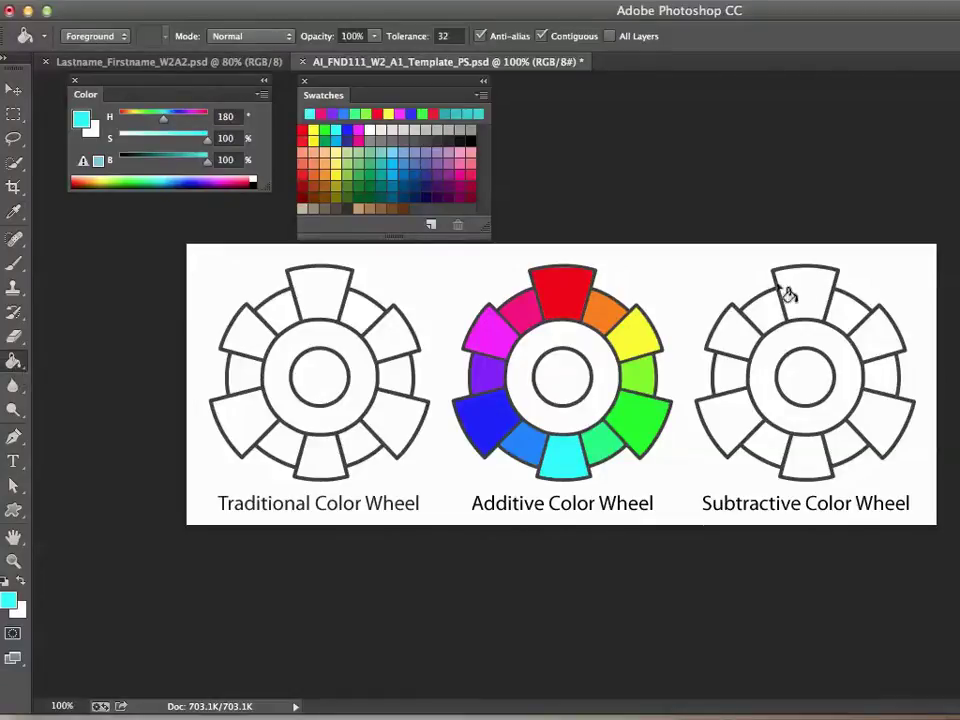
click(808, 302)
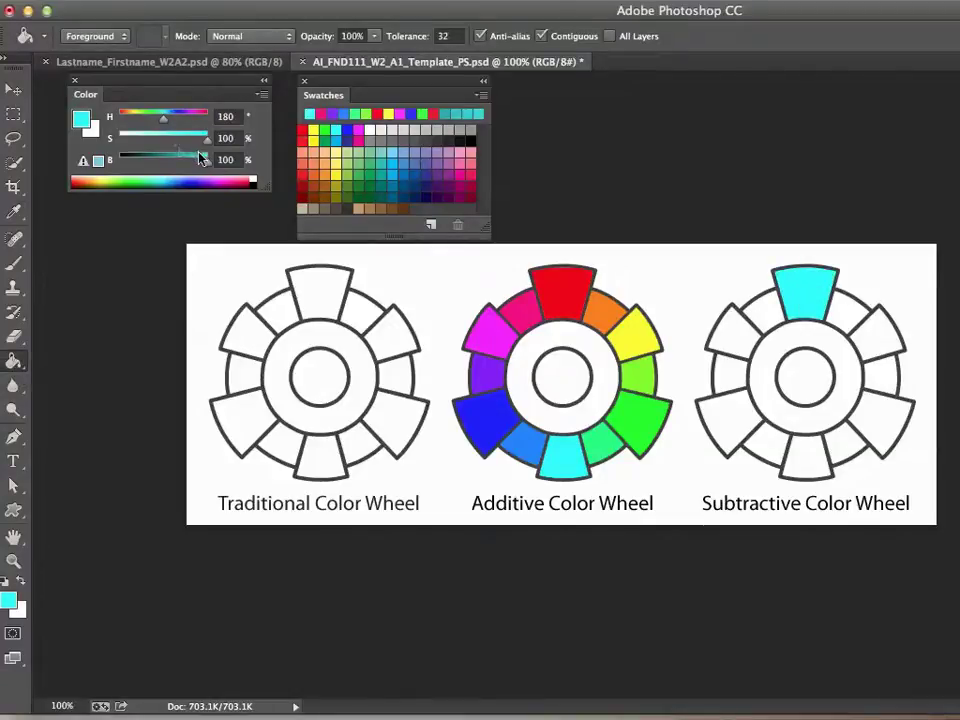
- Refill the Subtractive wheel's large top segment with the CMYK cyan swatch, and fill its large lower-right segment with CMYK magenta
click(357, 129)
click(360, 138)
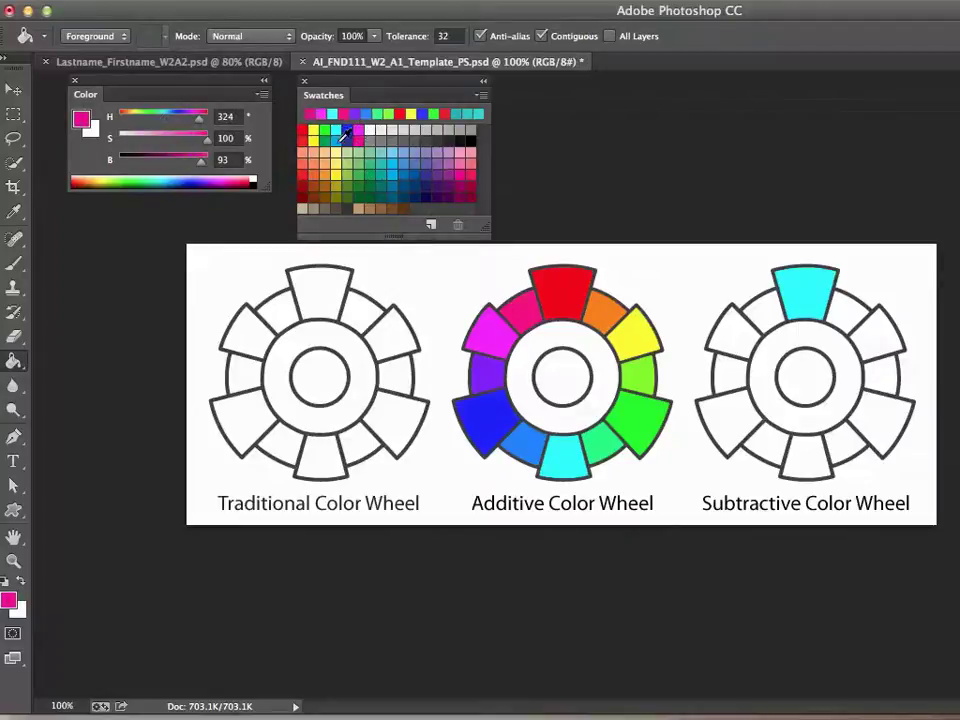
click(342, 137)
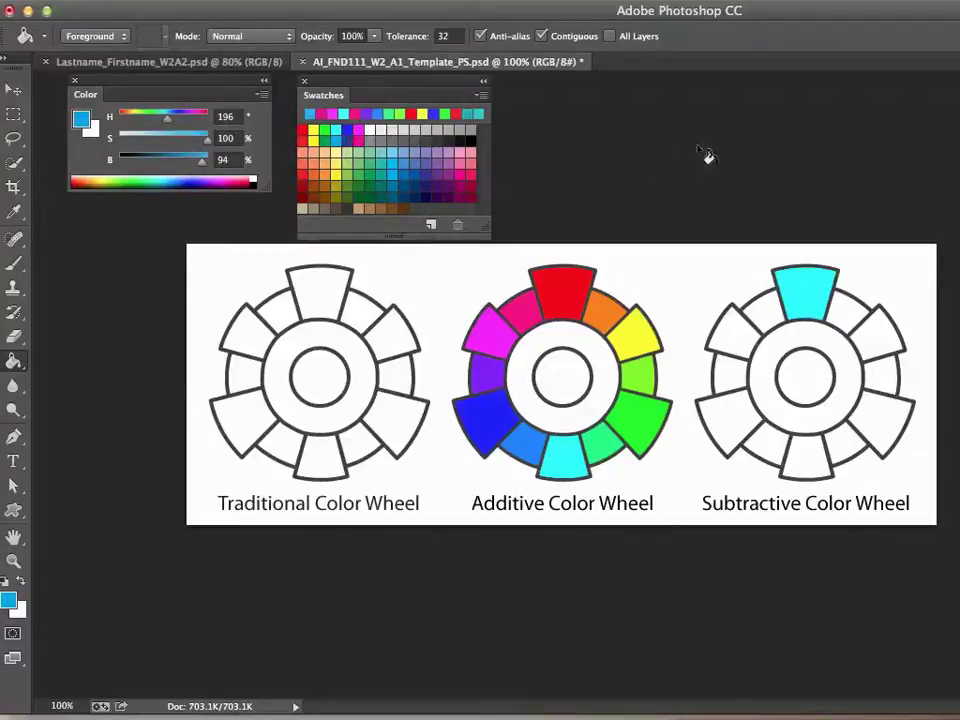
key(super+z)
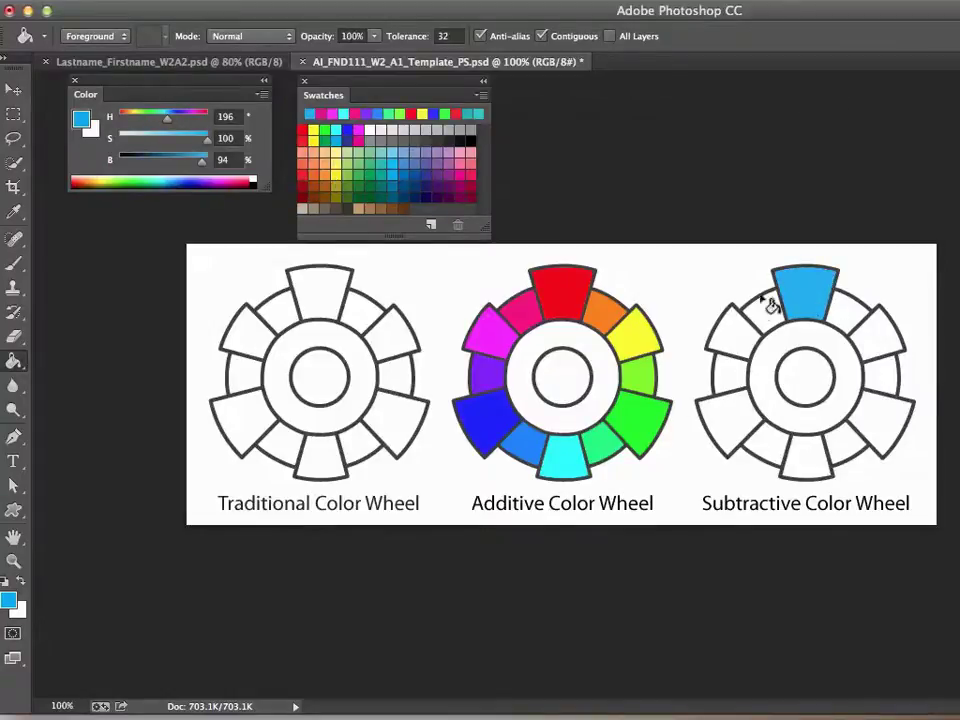
click(362, 134)
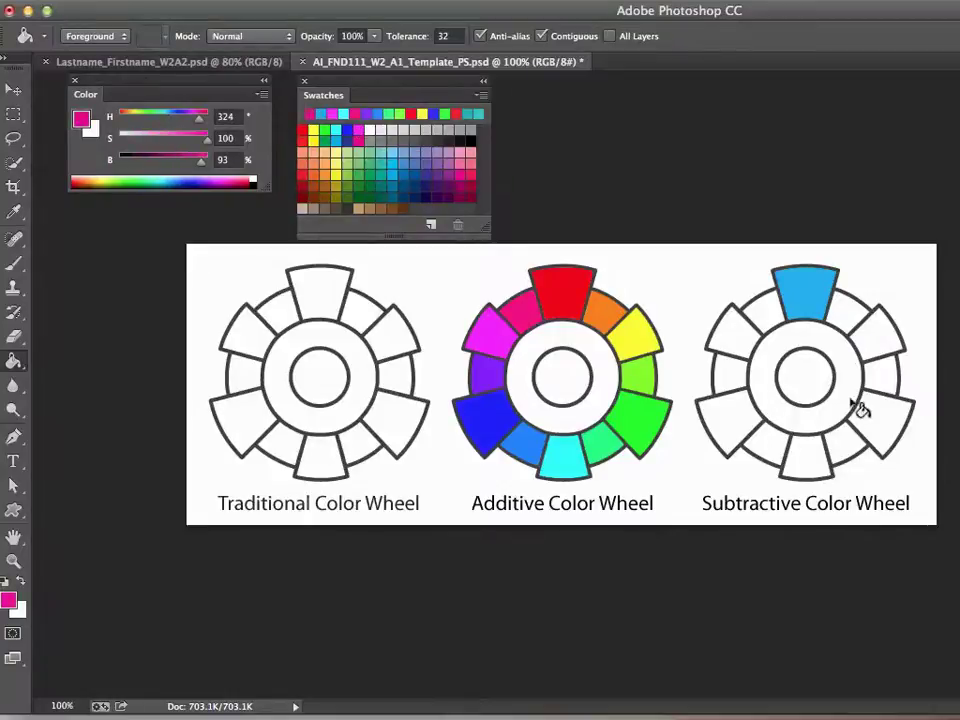
click(880, 422)
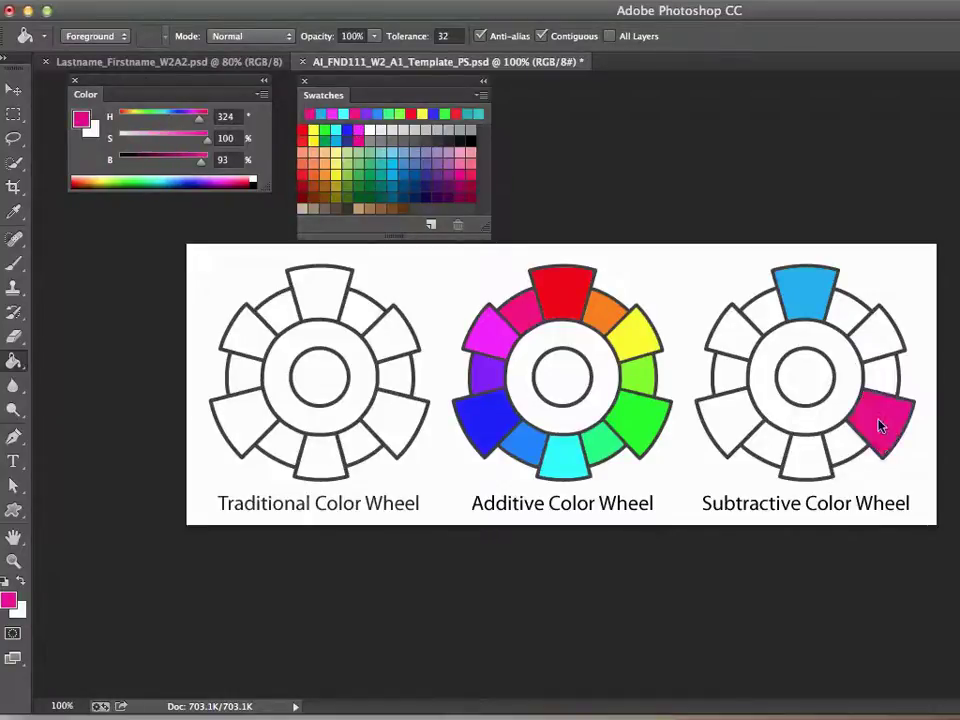
- Fill the Subtractive wheel's large lower-left segment with the CMYK yellow swatch, and the segment between cyan and magenta with CMYK blue
click(316, 136)
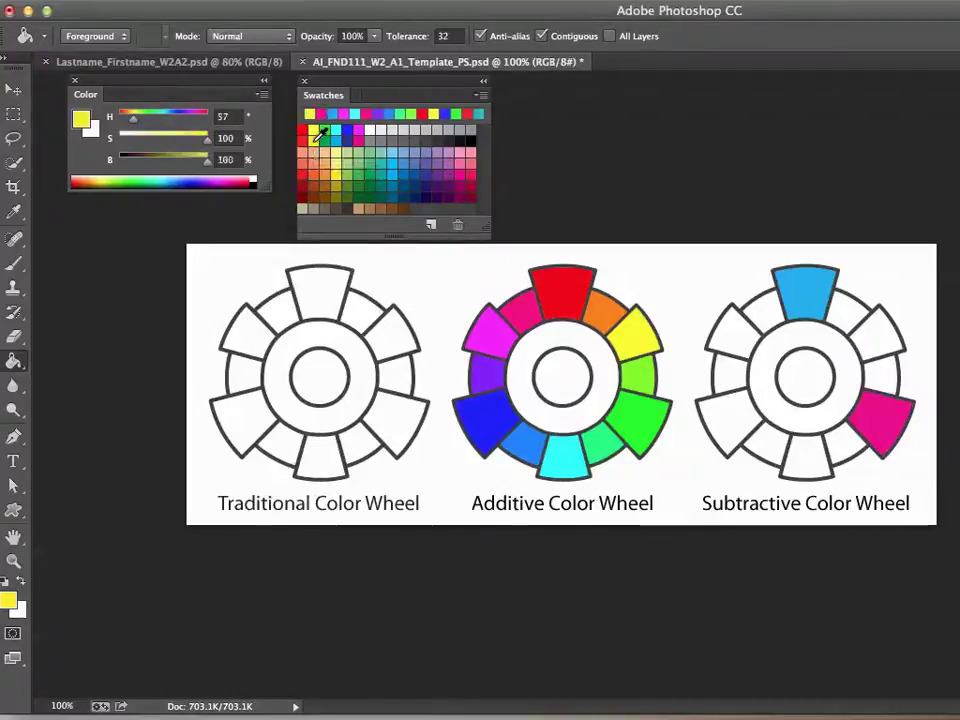
click(315, 133)
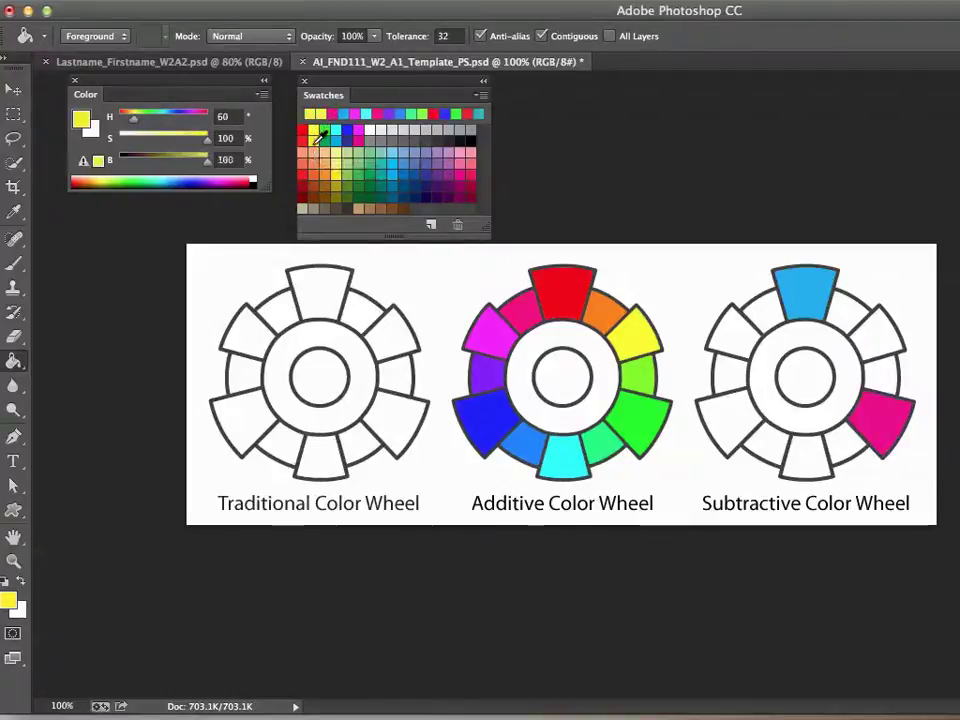
click(318, 133)
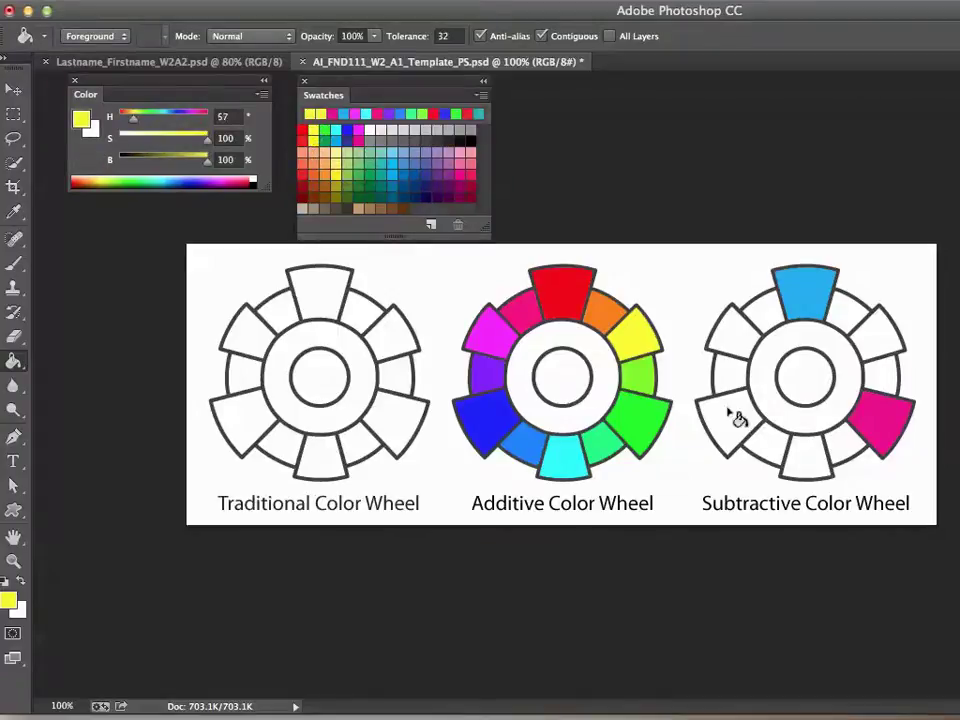
click(740, 430)
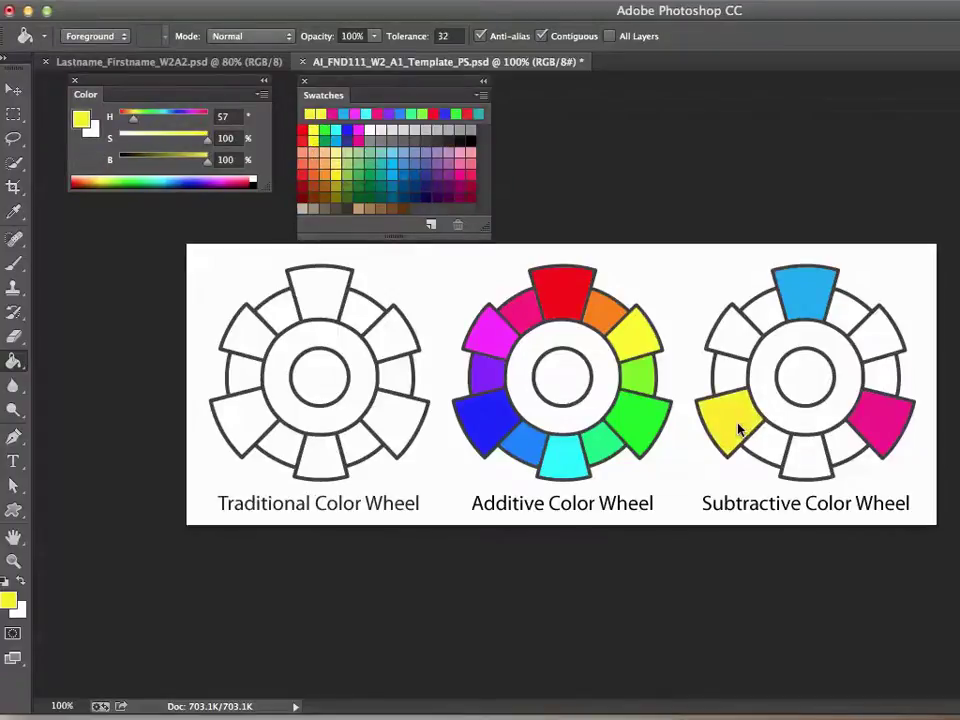
click(352, 136)
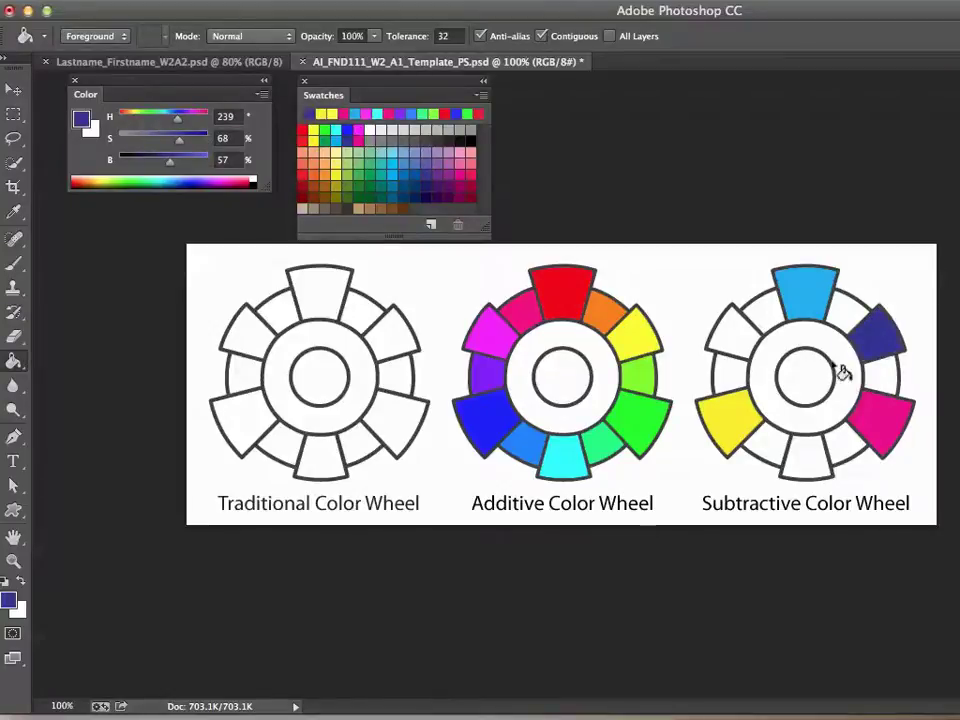
- Fill the Subtractive wheel's bottom segment between yellow and magenta with the CMYK Red swatch, and the segment between yellow and cyan with CMYK green
click(304, 132)
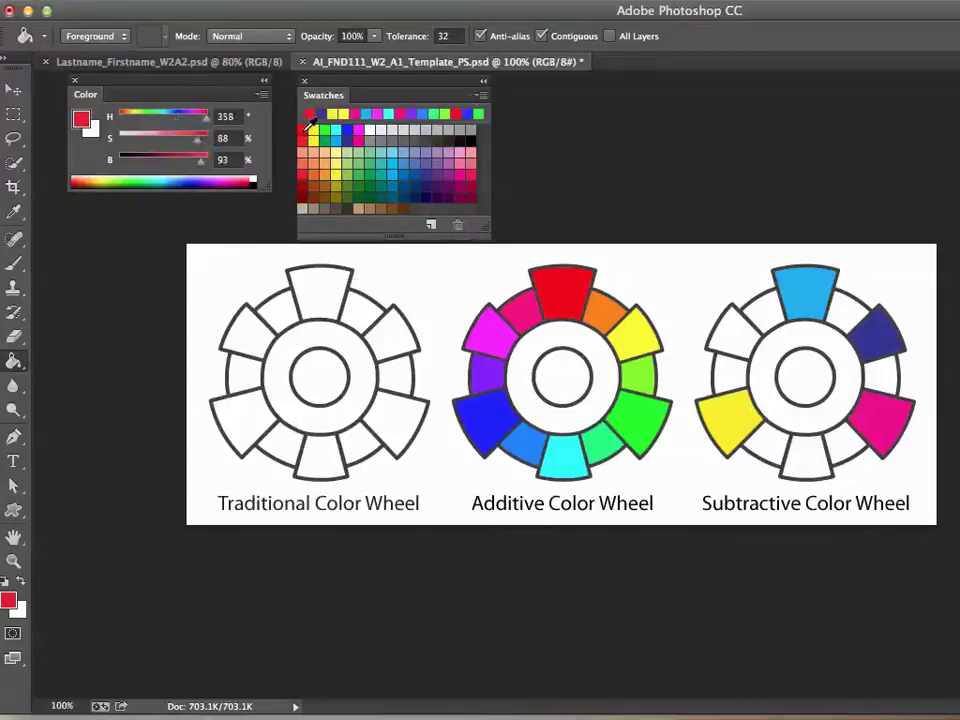
click(308, 133)
click(310, 128)
click(310, 122)
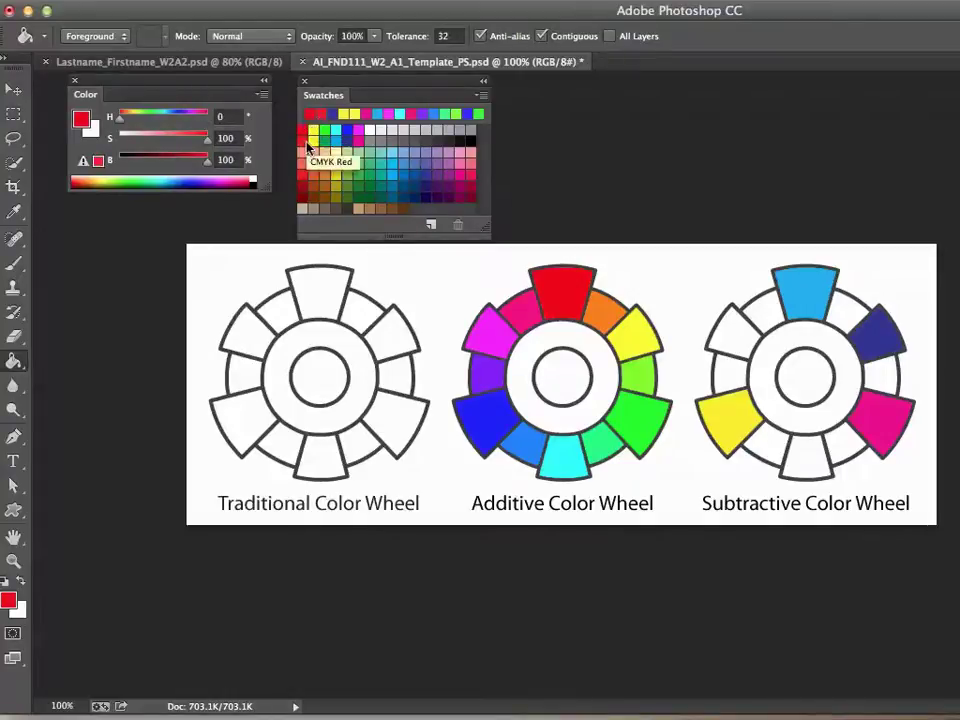
click(311, 129)
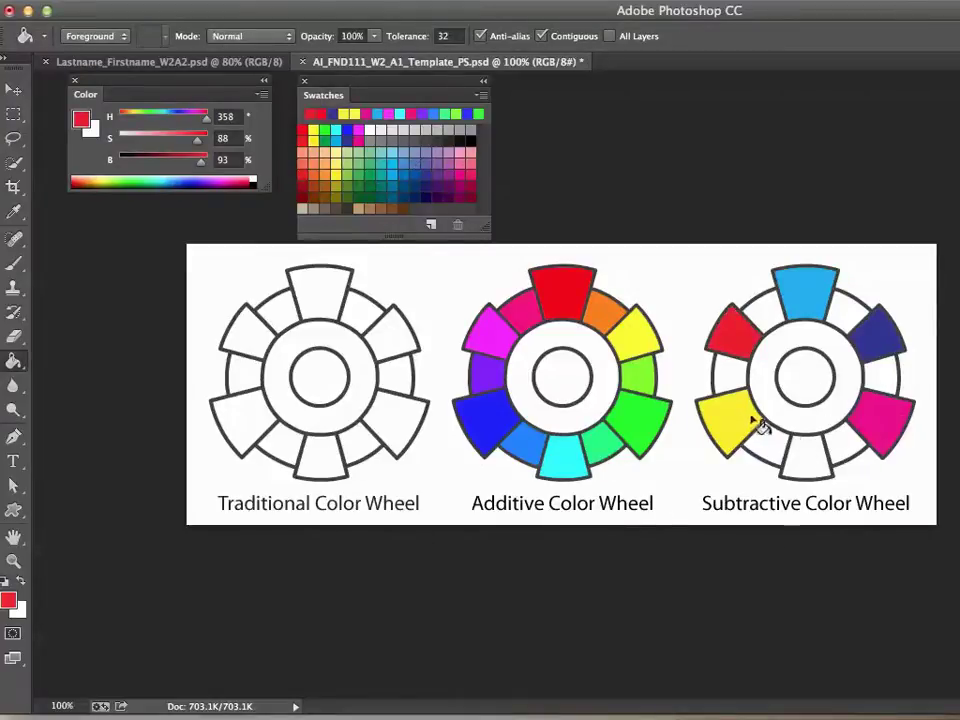
key(super+z)
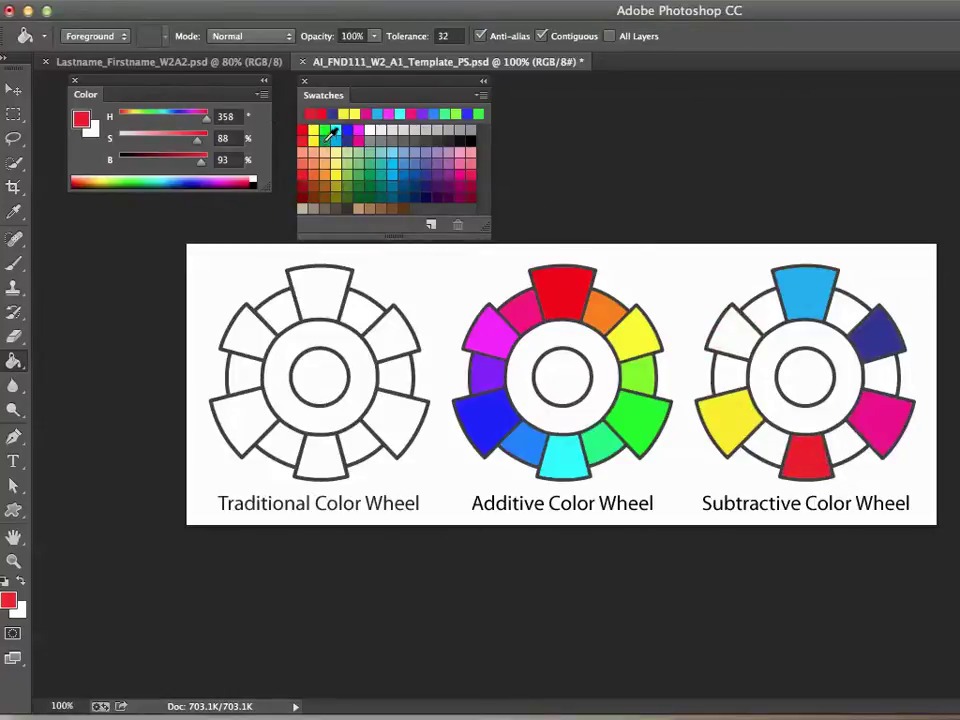
click(327, 136)
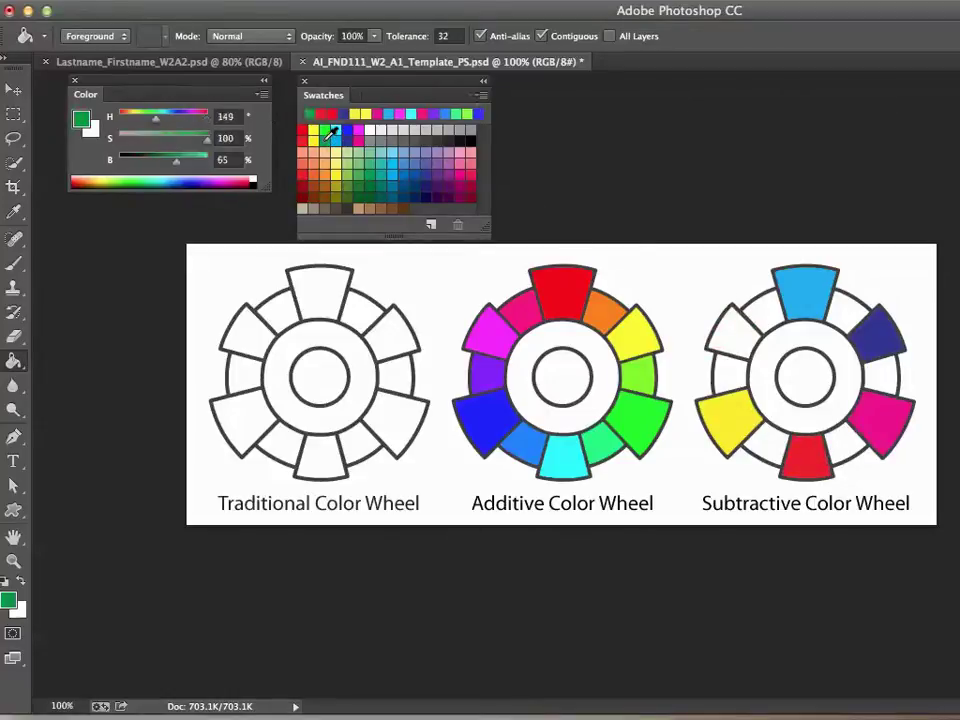
click(735, 340)
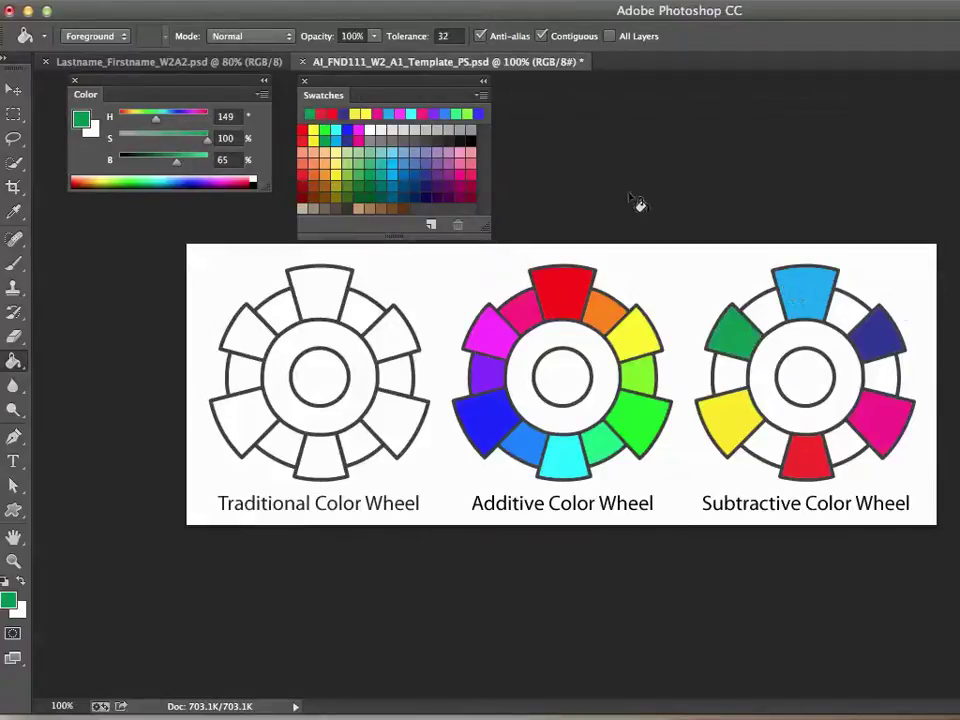
- Sample the Subtractive wheel's cyan and blue segments with the Eyedropper to compare their hue, saturation and brightness values
click(13, 213)
click(814, 298)
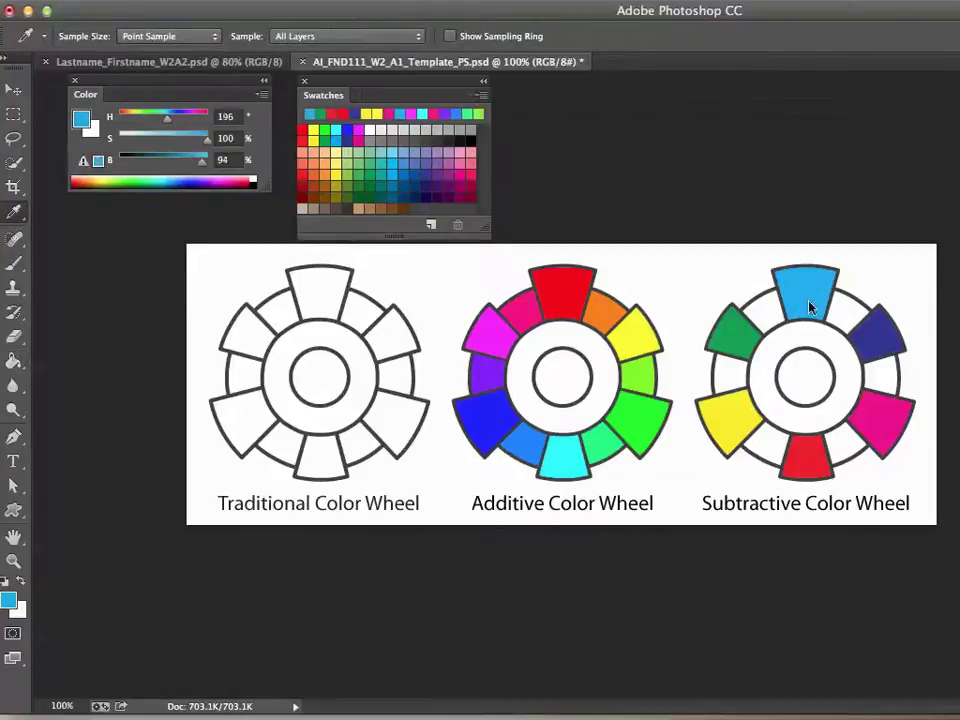
click(877, 327)
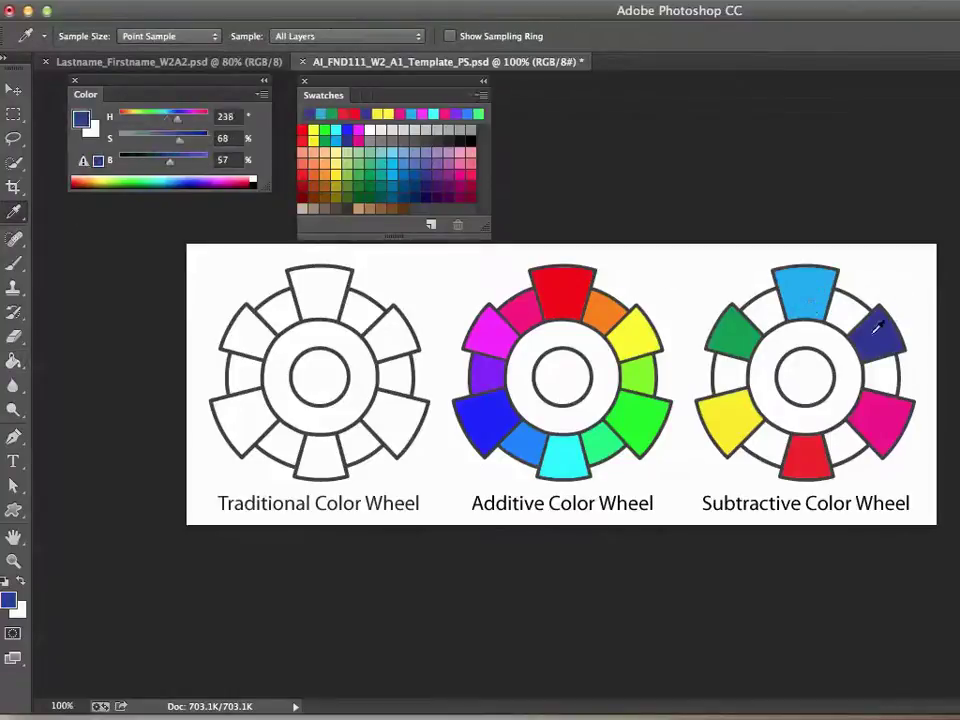
click(802, 288)
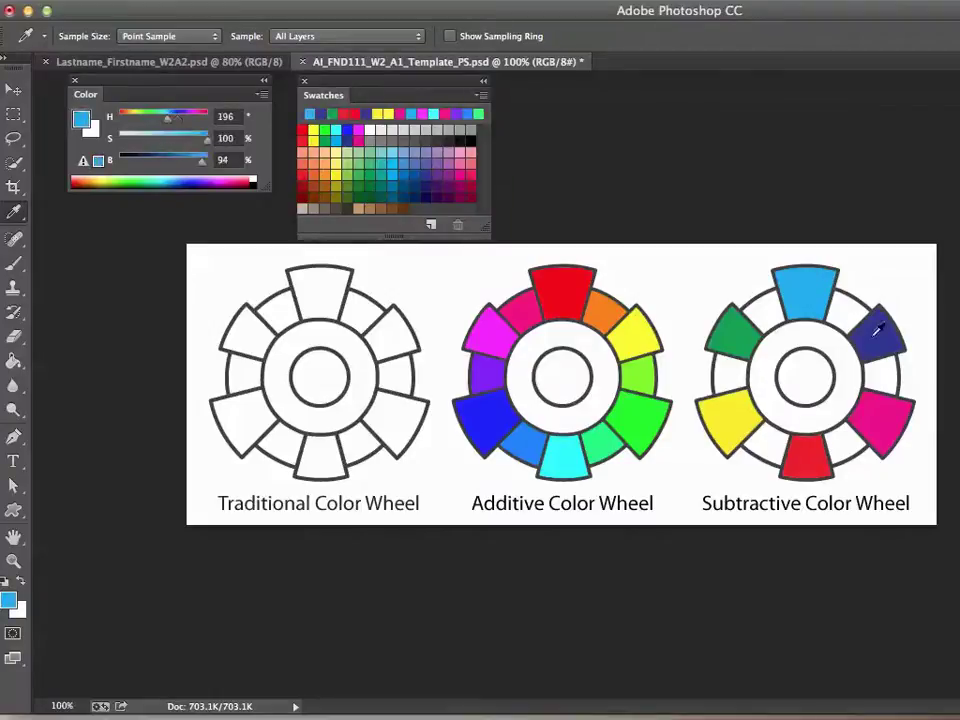
click(876, 331)
click(815, 283)
click(879, 331)
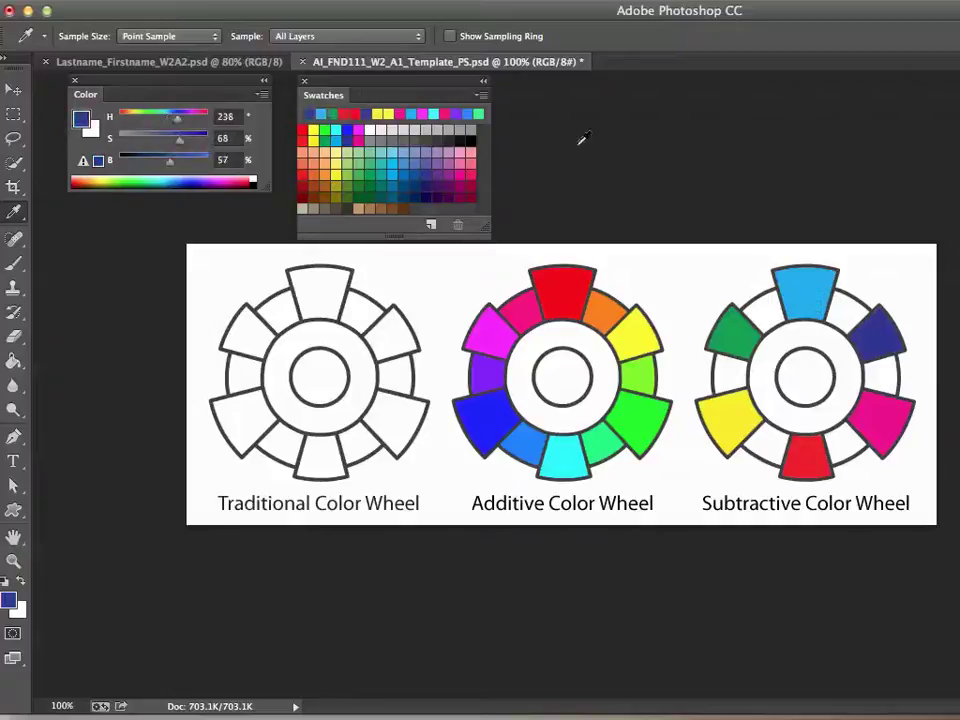
click(238, 116)
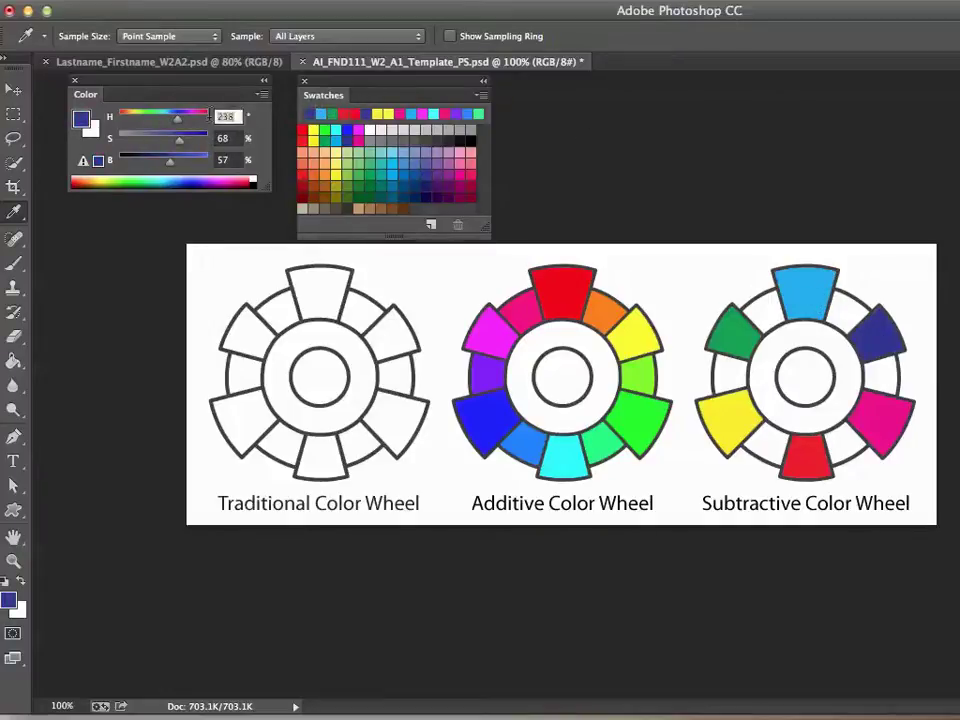
key(shift+Tab)
key(g)
key(d)
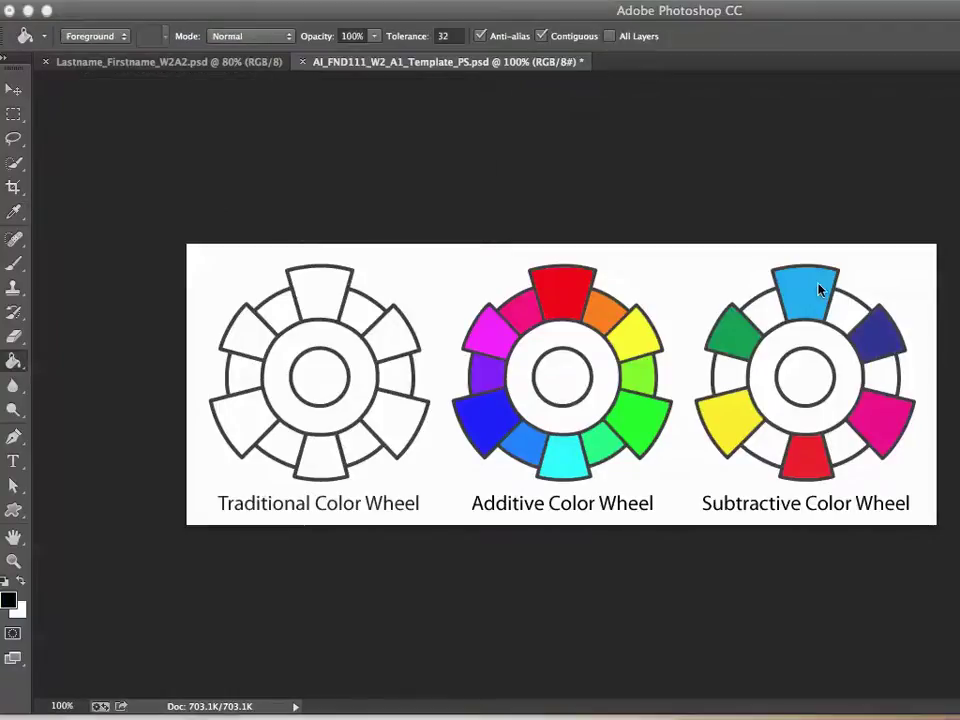
key(shift+Tab)
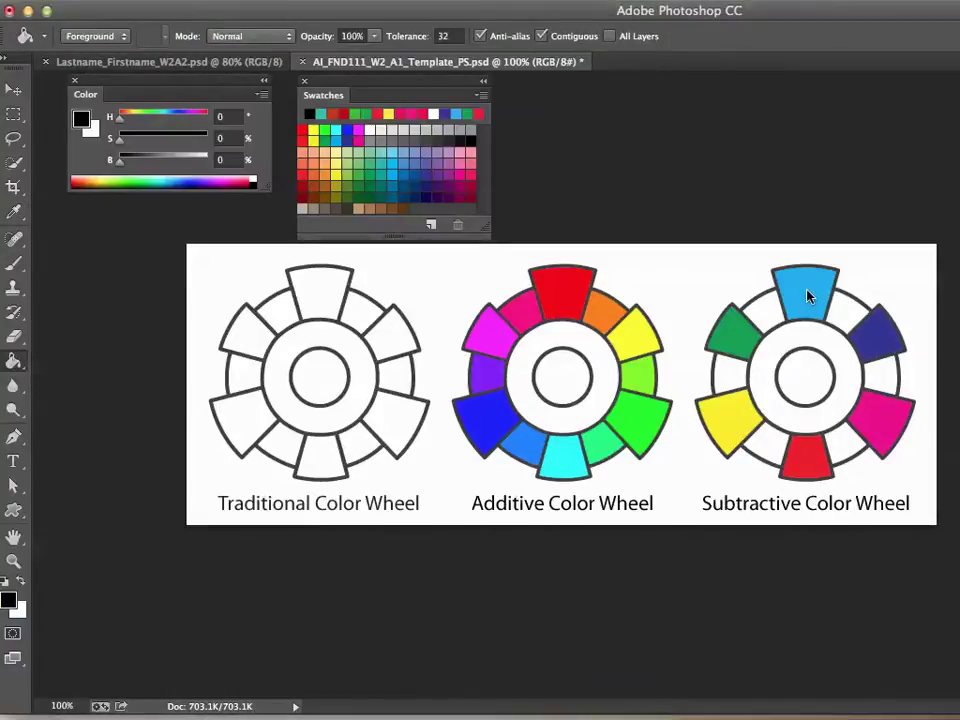
- Resample the Subtractive wheel's cyan and blue segments to read the two hues that bound the small segment between them
click(14, 211)
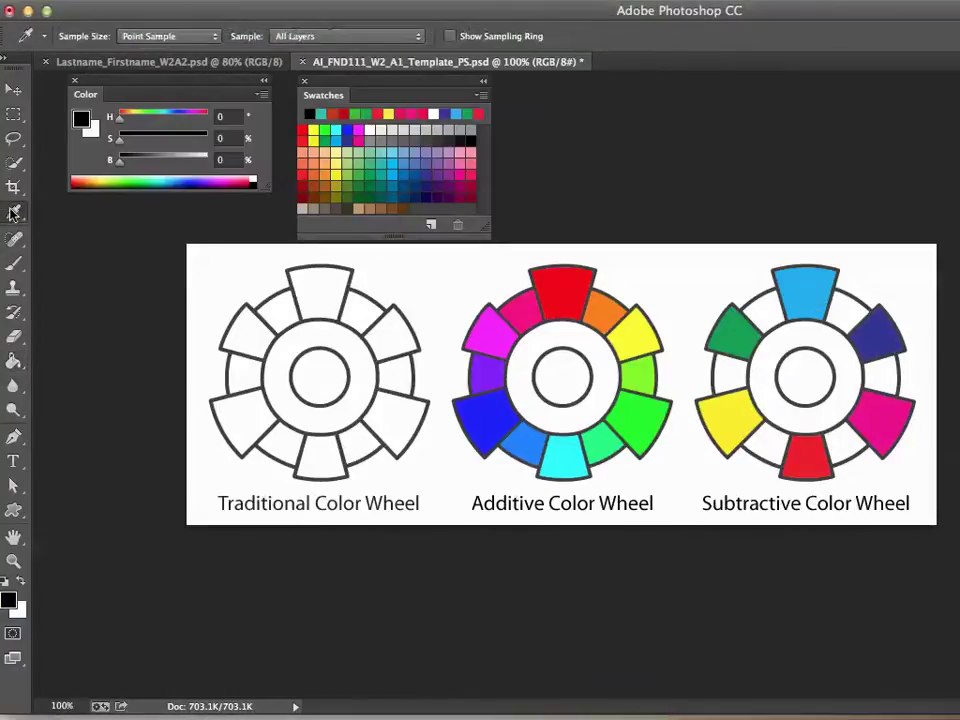
click(798, 292)
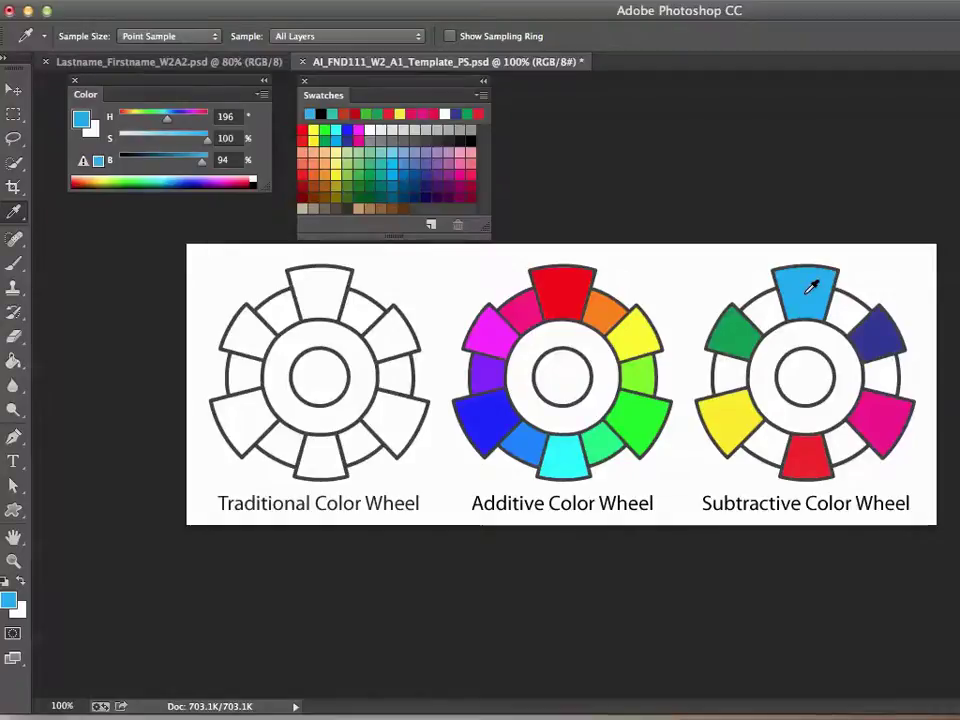
click(875, 333)
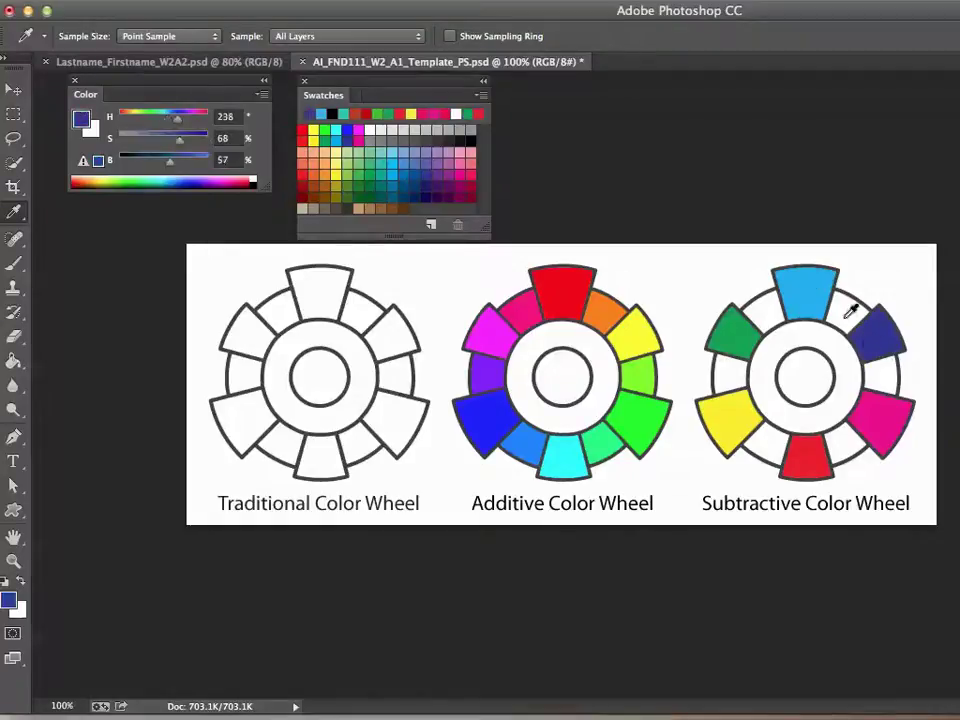
click(825, 280)
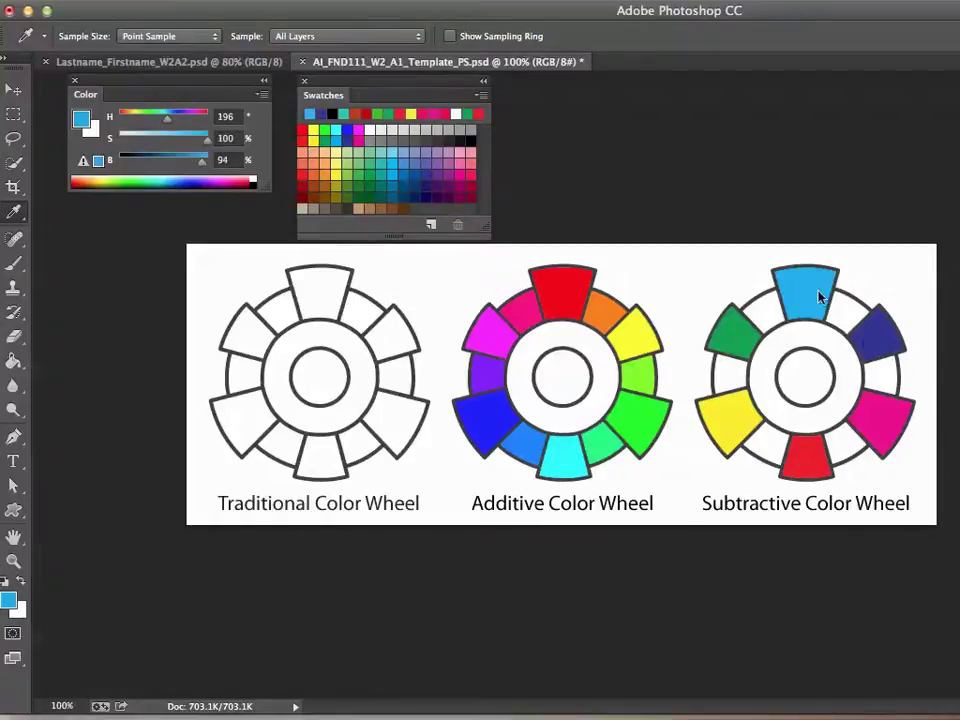
click(870, 335)
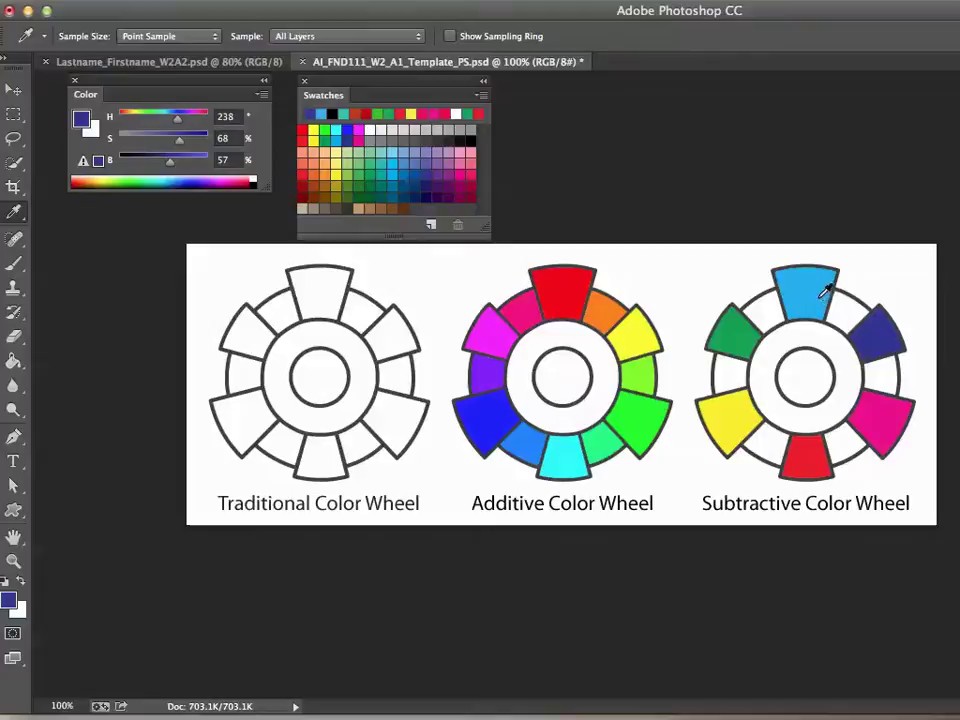
- Fill the Subtractive wheel's small segment between cyan and blue with hue 217, saturation 91% and brightness 84%
click(840, 309)
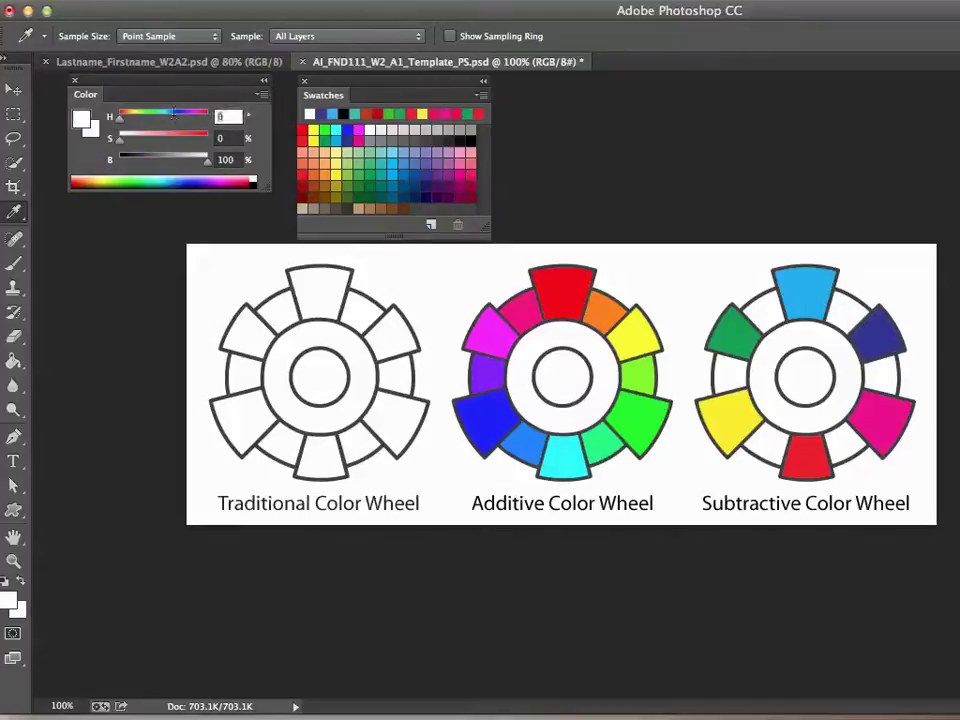
text(21)
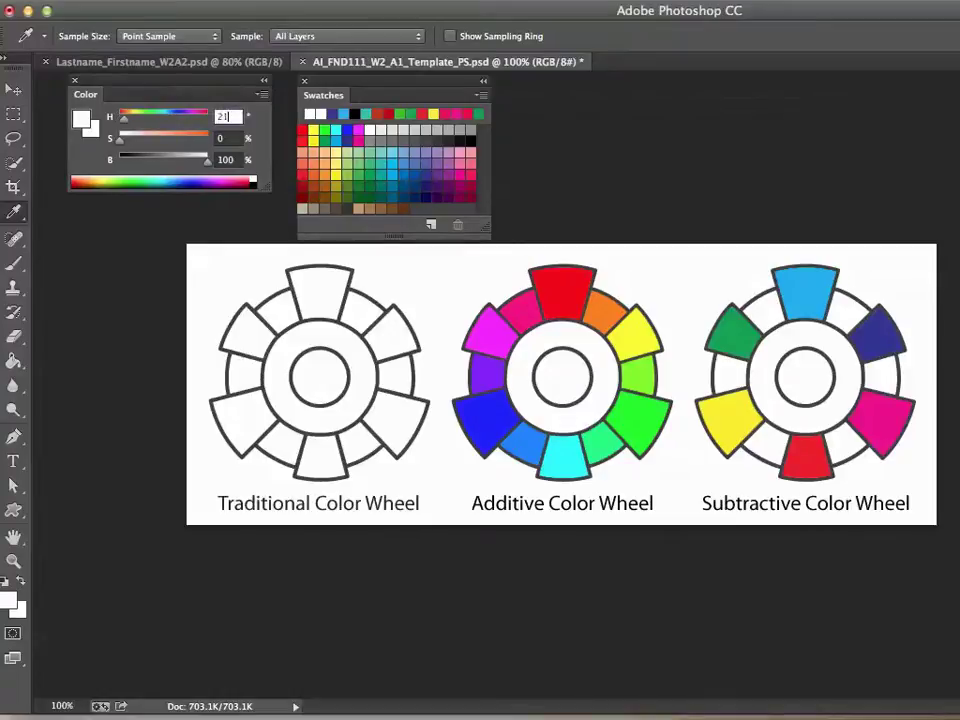
text(7)
drag(141, 146, 200, 145)
click(200, 158)
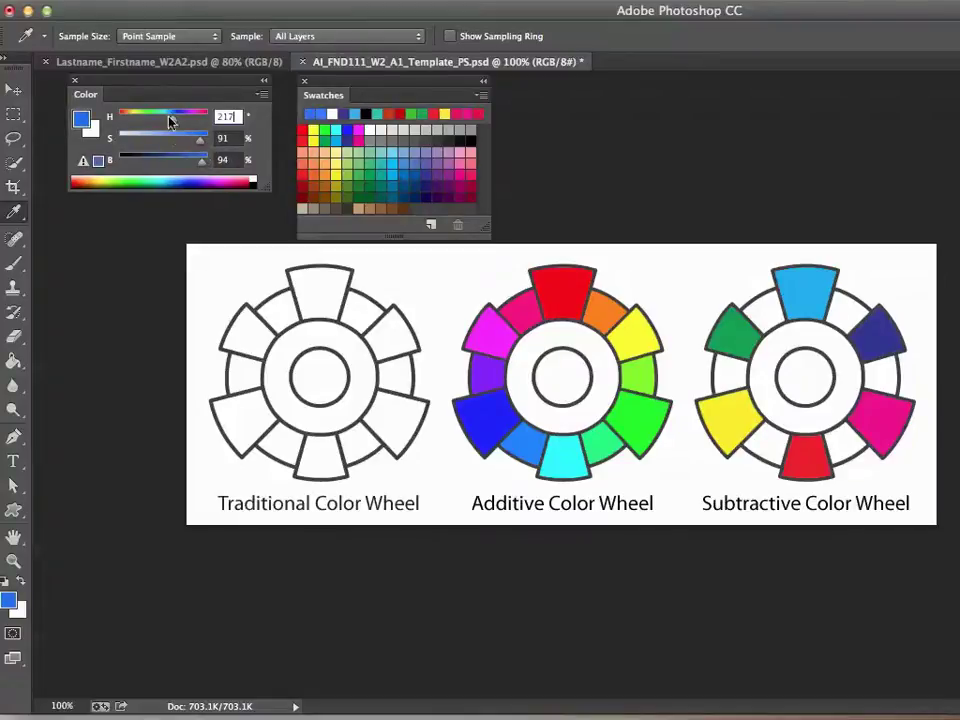
click(201, 163)
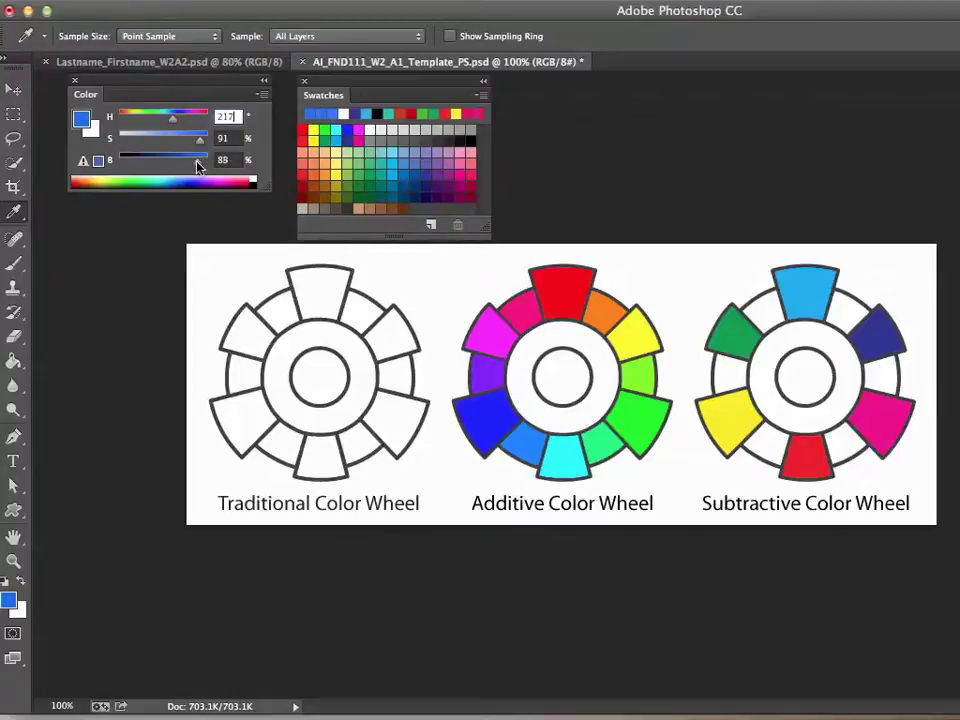
click(193, 162)
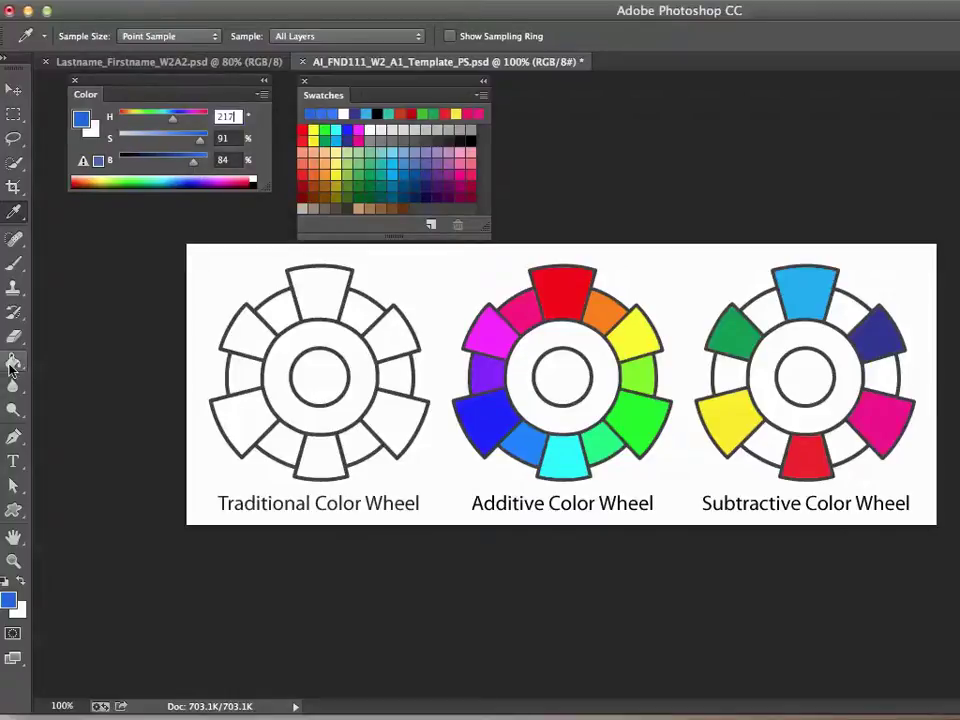
click(13, 360)
click(846, 315)
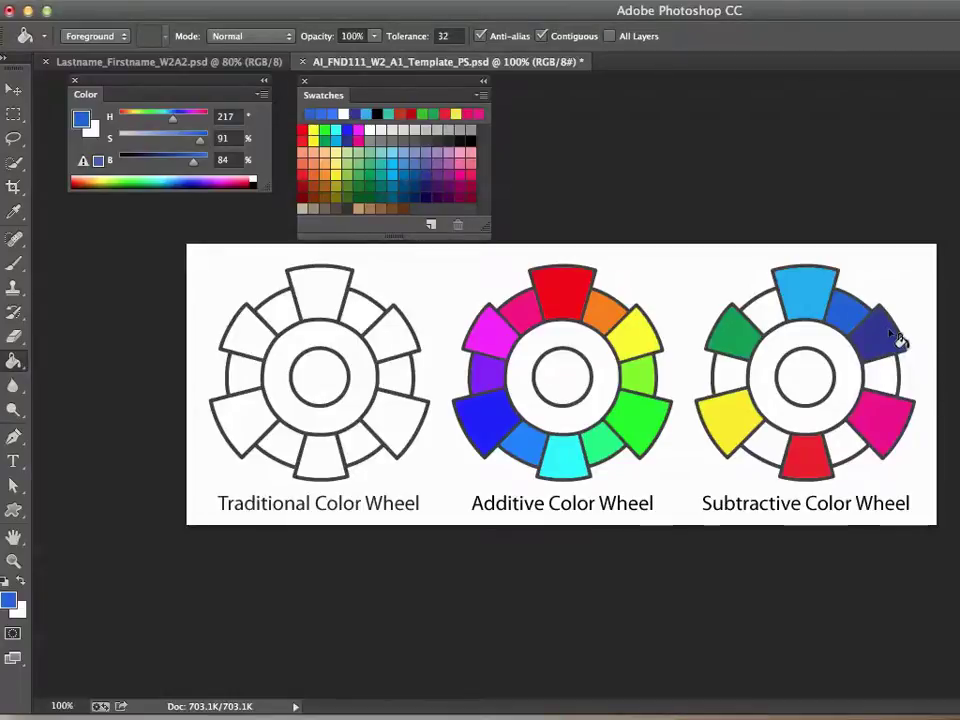
- Sample the Subtractive wheel's blue and magenta segments alternately with the Eyedropper to compare their hue, saturation and brightness values
click(13, 212)
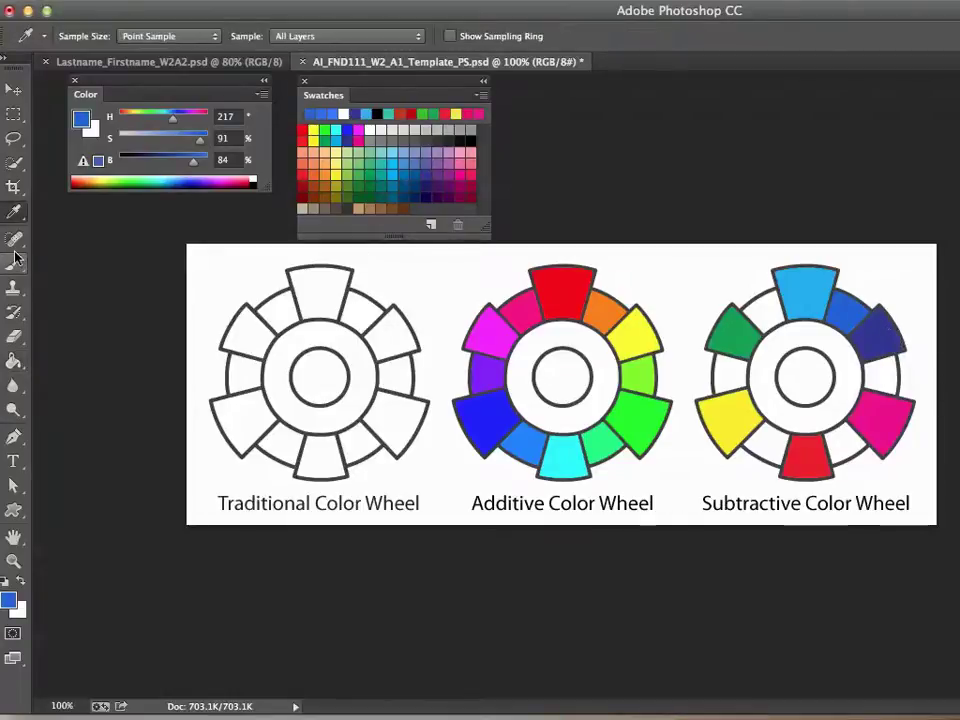
click(884, 333)
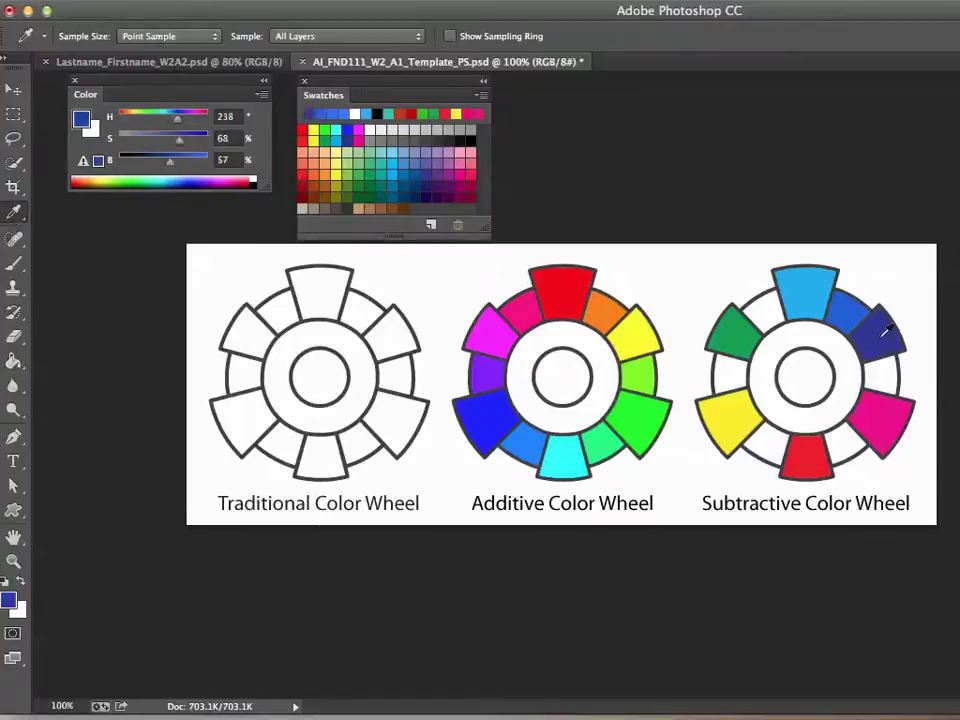
click(880, 410)
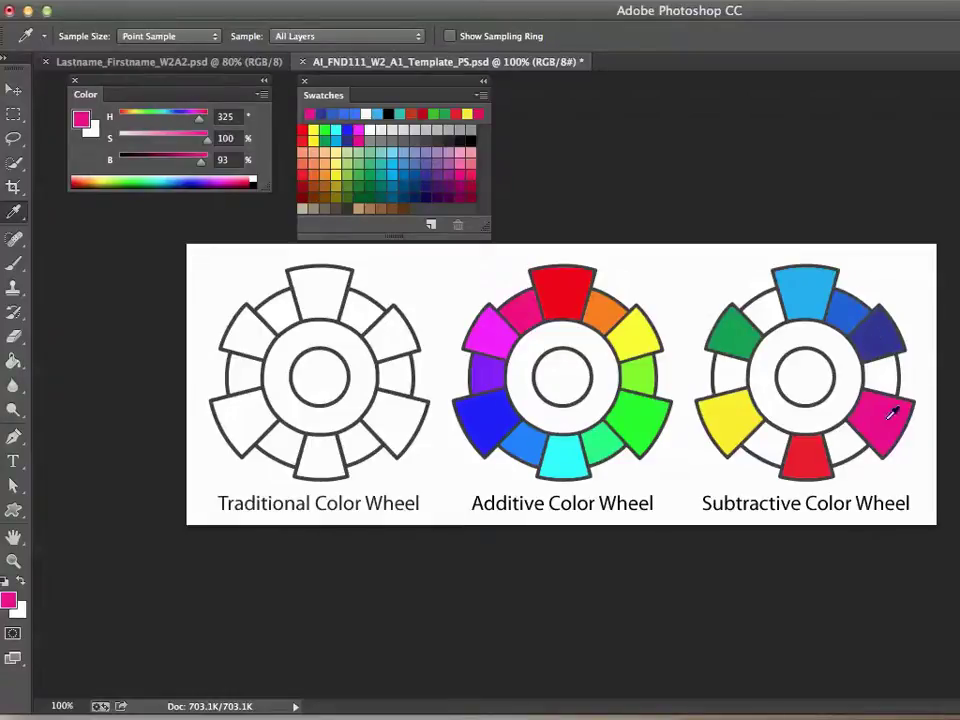
click(882, 328)
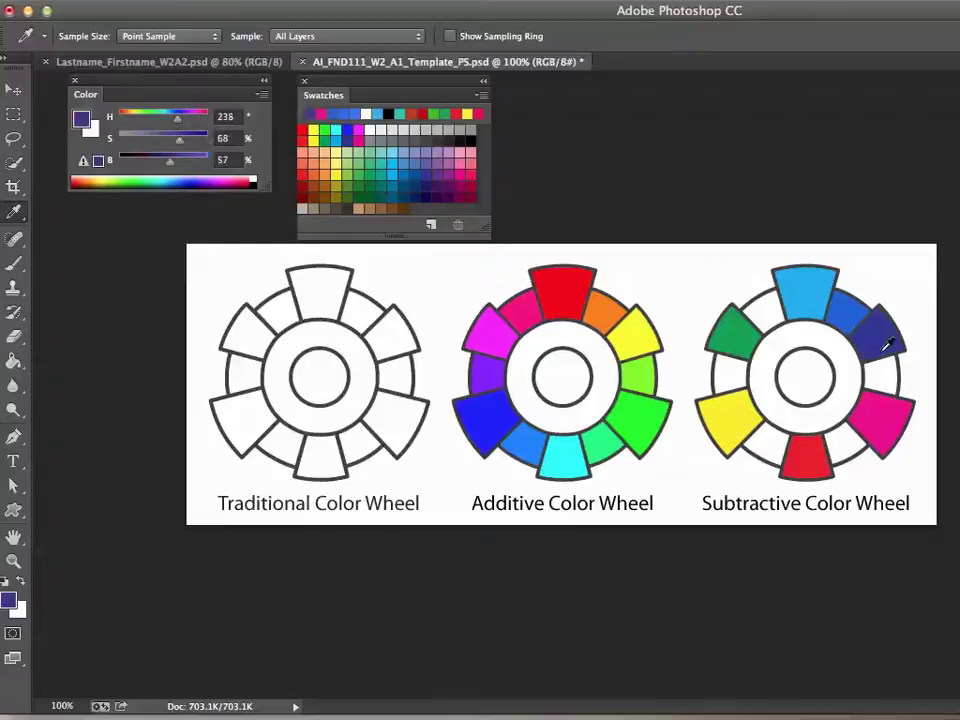
click(884, 400)
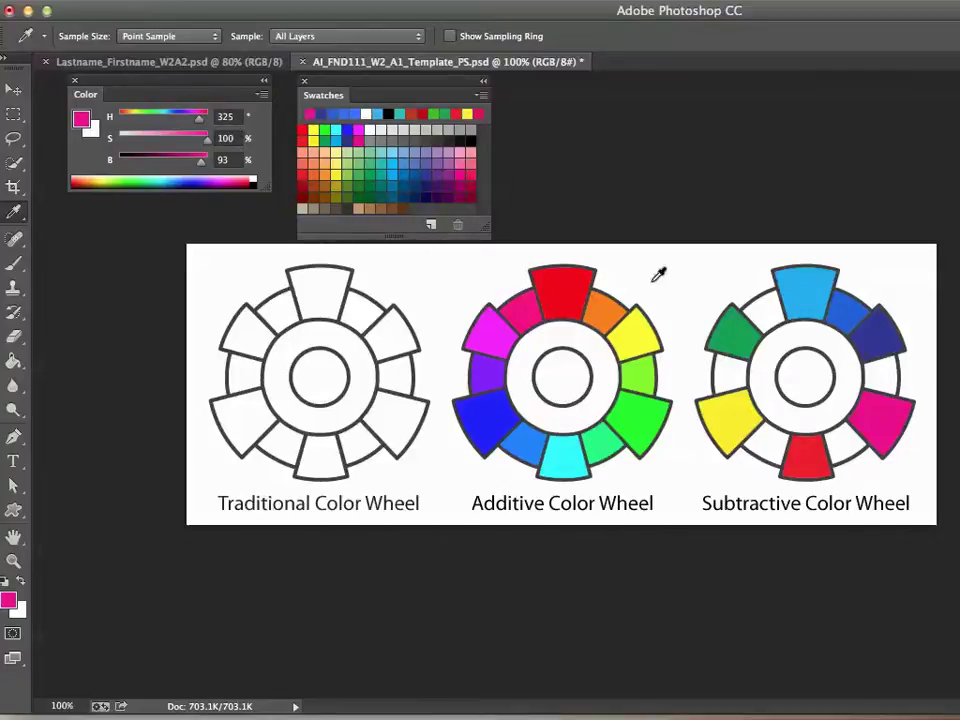
click(899, 341)
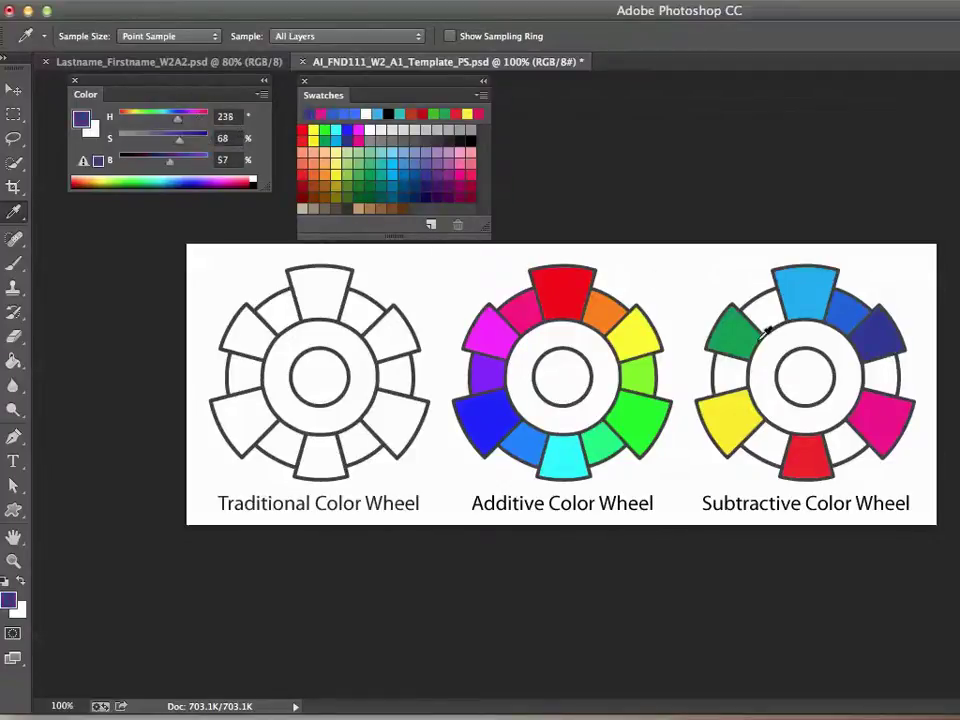
- Set the sampled blue foreground color to hue 282, saturation 81% and brightness 81%
click(226, 116)
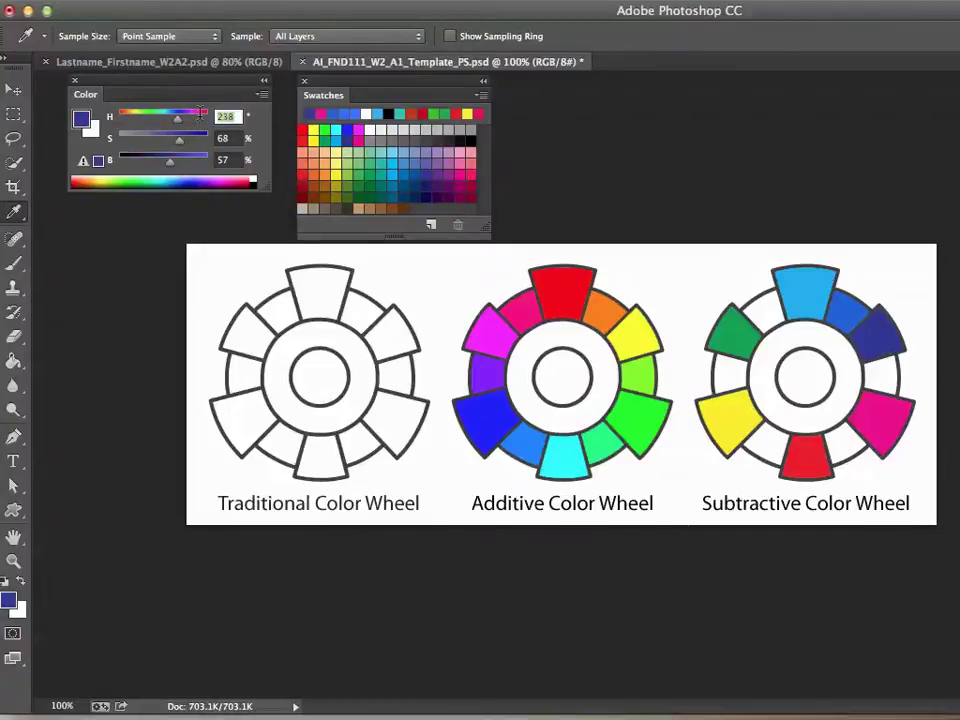
key(BackSpace)
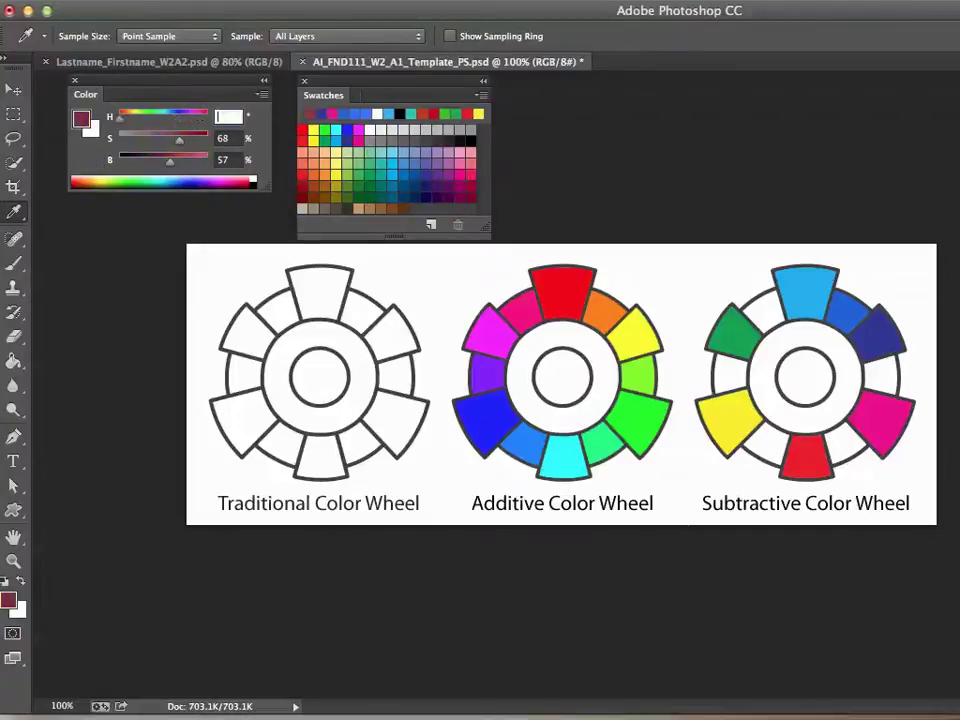
text(282)
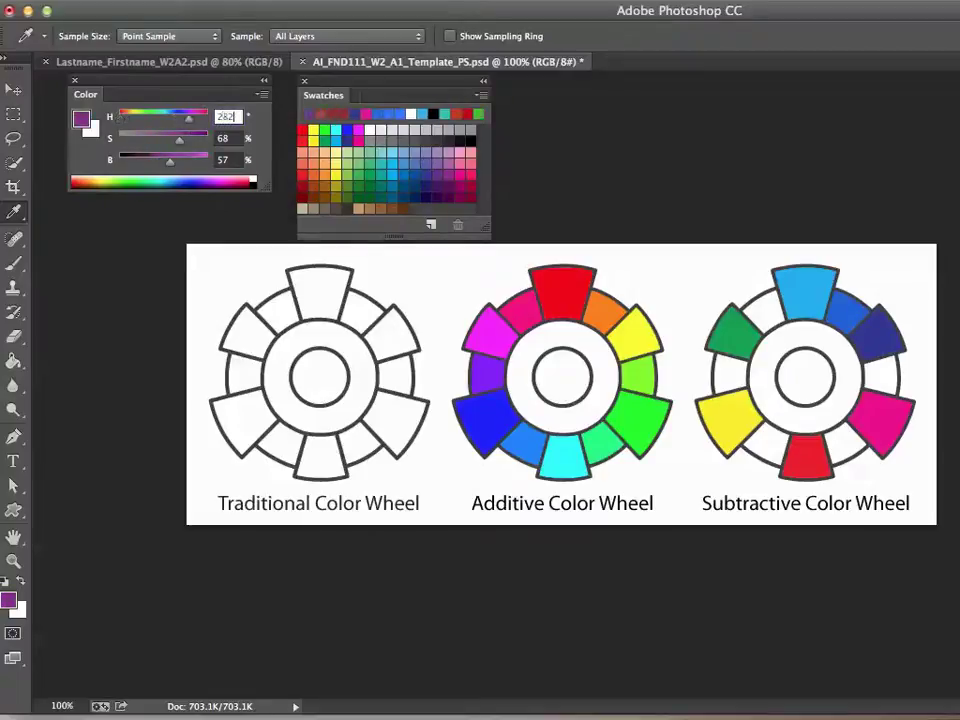
click(178, 163)
drag(180, 143, 191, 165)
click(187, 163)
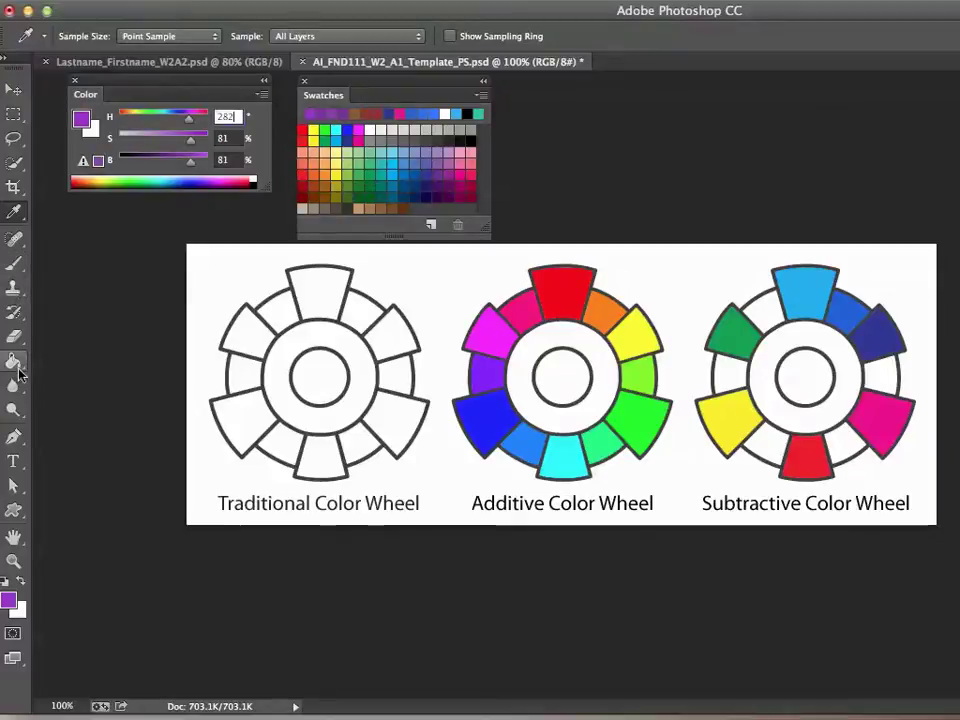
- Fill the Subtractive wheel's small segment between blue and magenta, undo it, and refill it with saturation 93% and brightness 72%
click(17, 366)
click(875, 376)
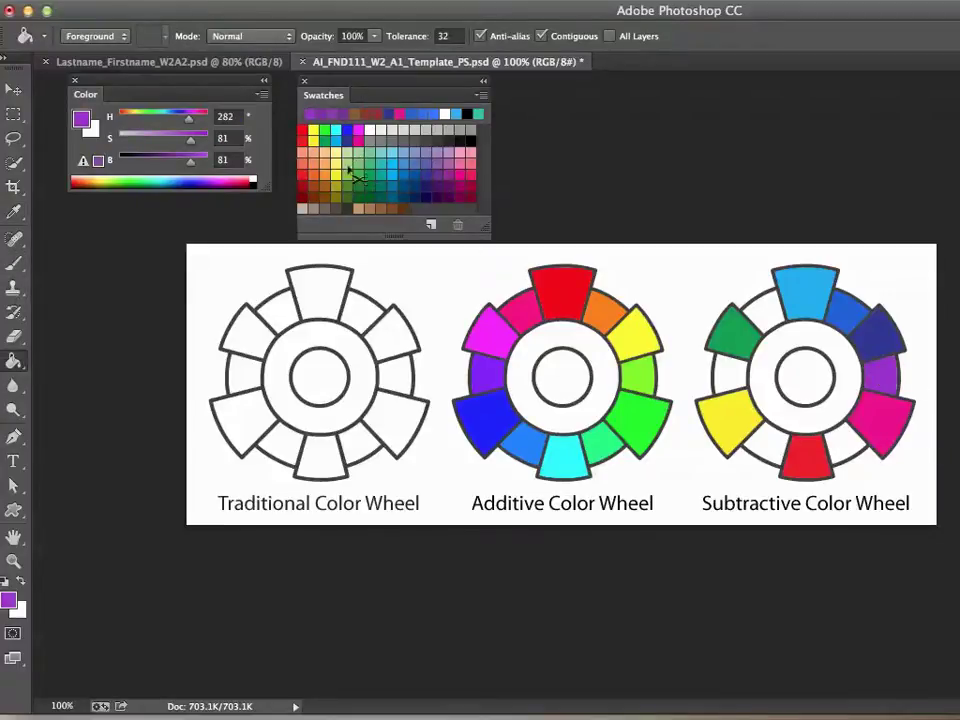
key(ctrl+z)
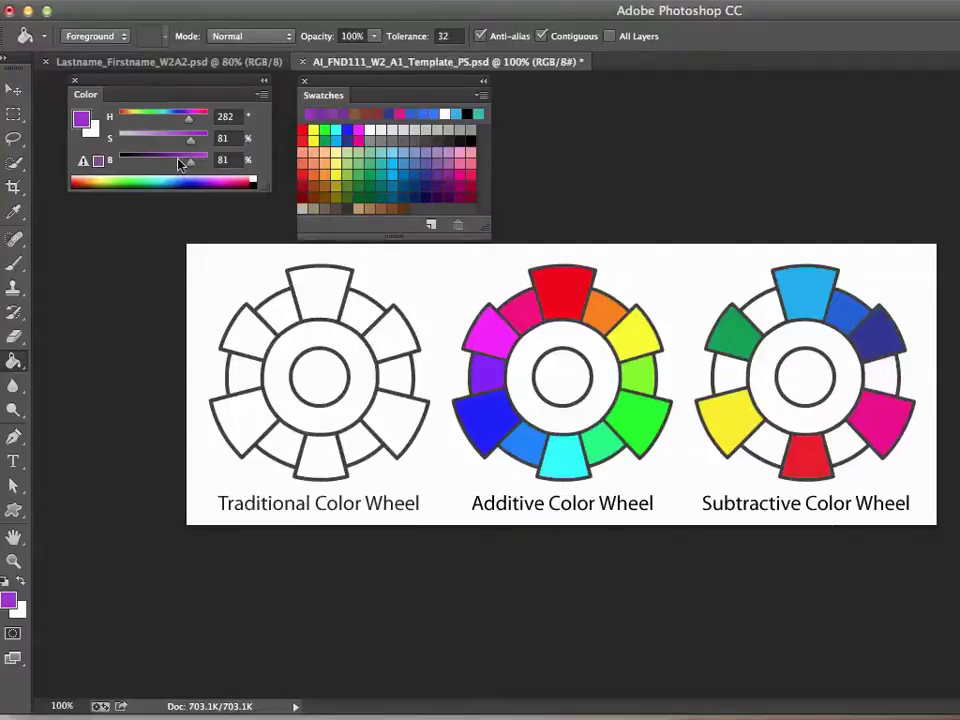
drag(186, 160, 182, 160)
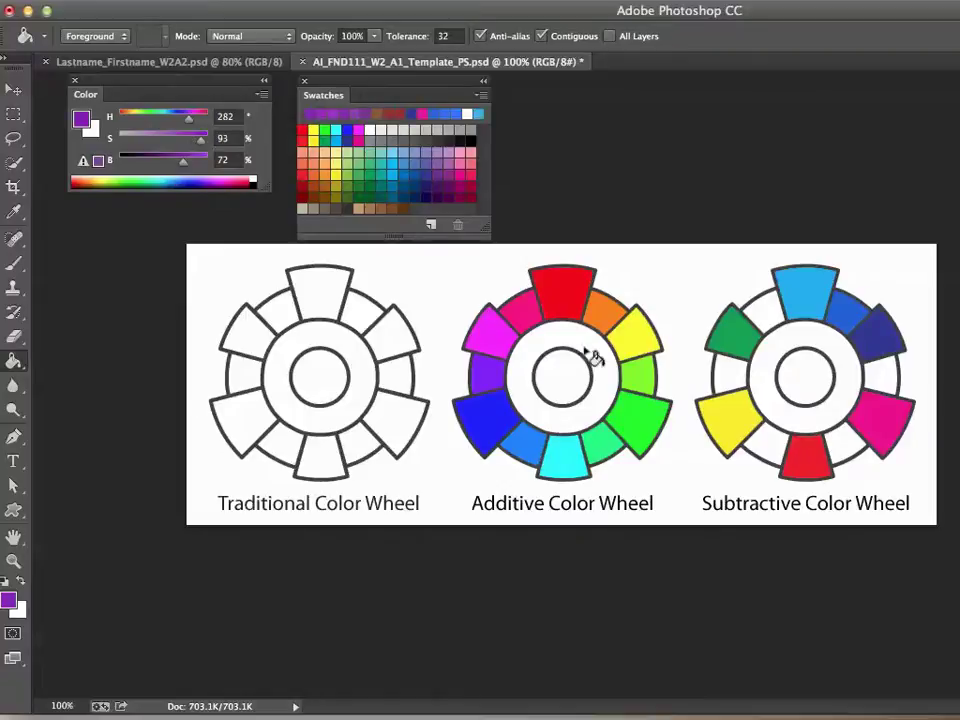
click(876, 378)
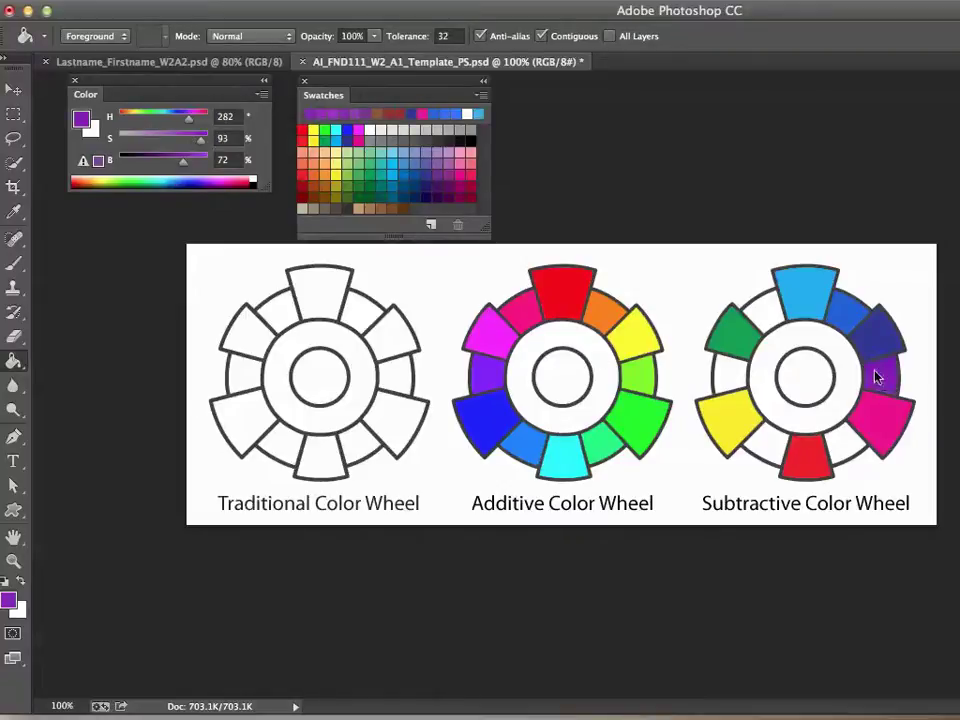
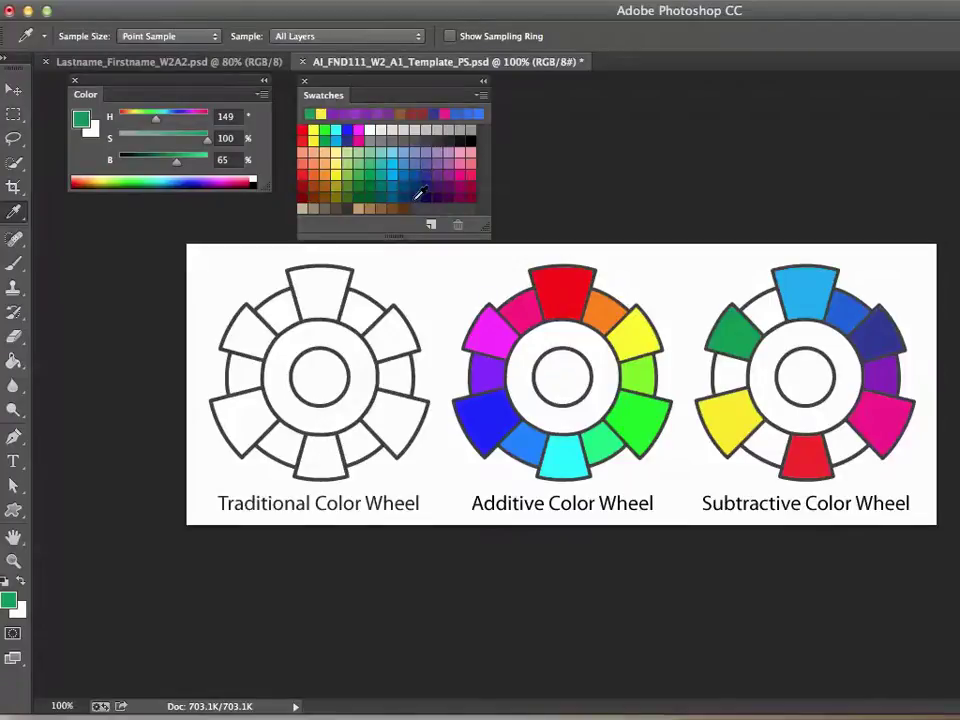
- Fill the Subtractive wheel's small segment between yellow and red with hue 30, saturation 100% and brightness 94%, undoing the misplaced fill beside green
click(227, 116)
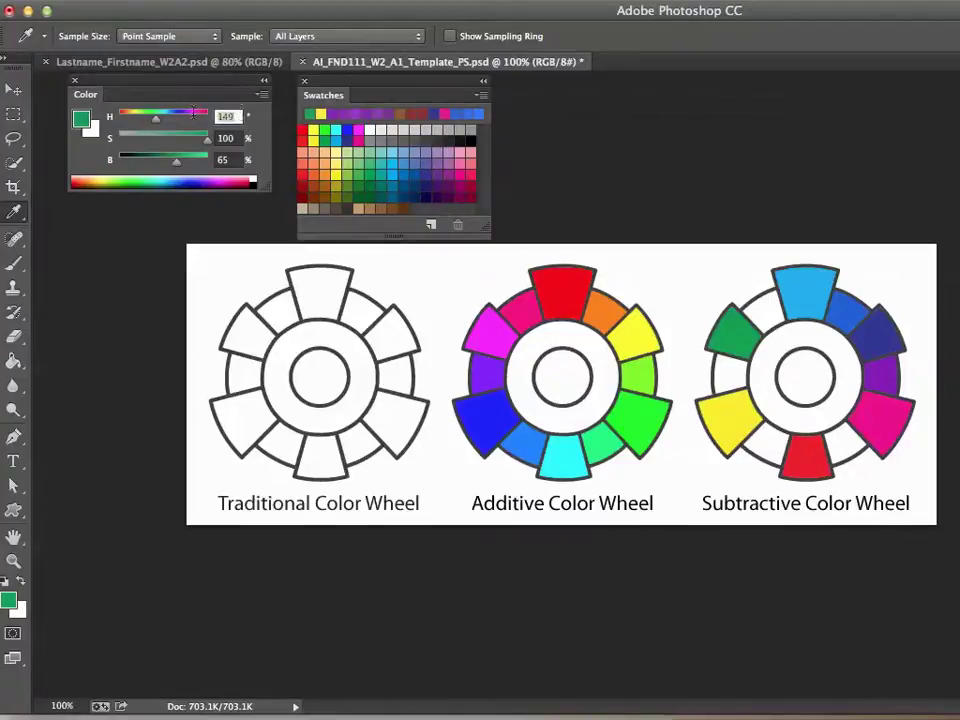
text(30)
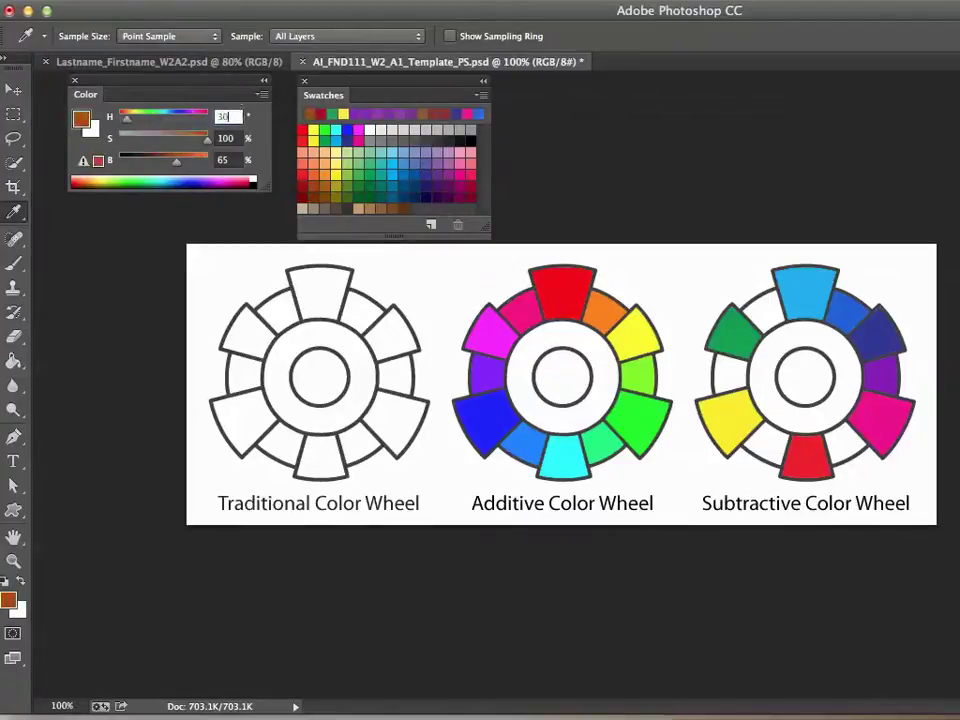
click(199, 160)
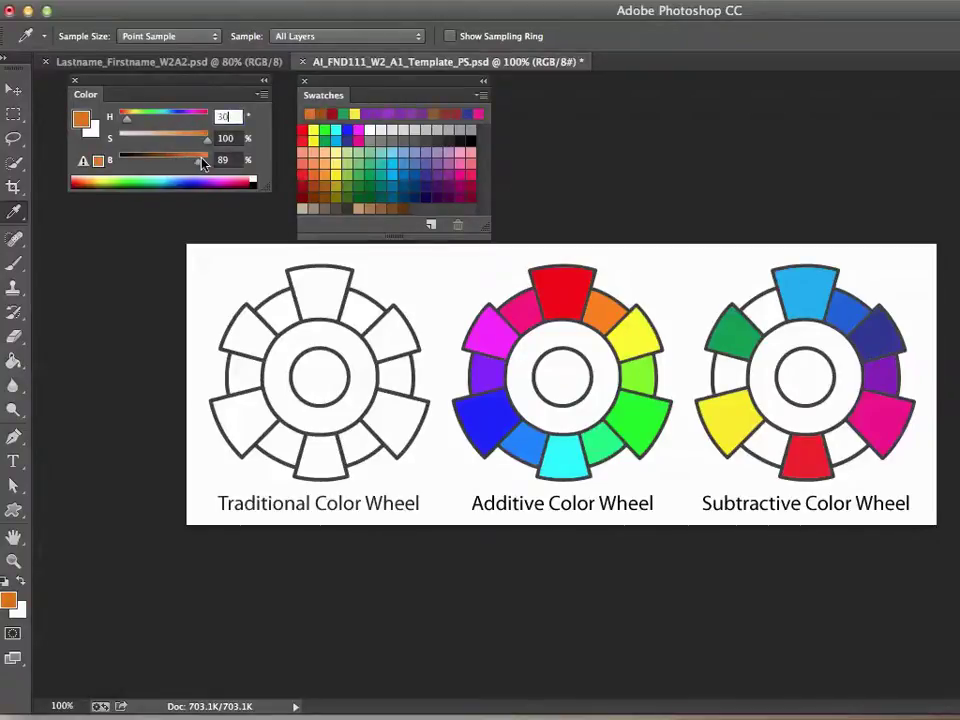
click(203, 160)
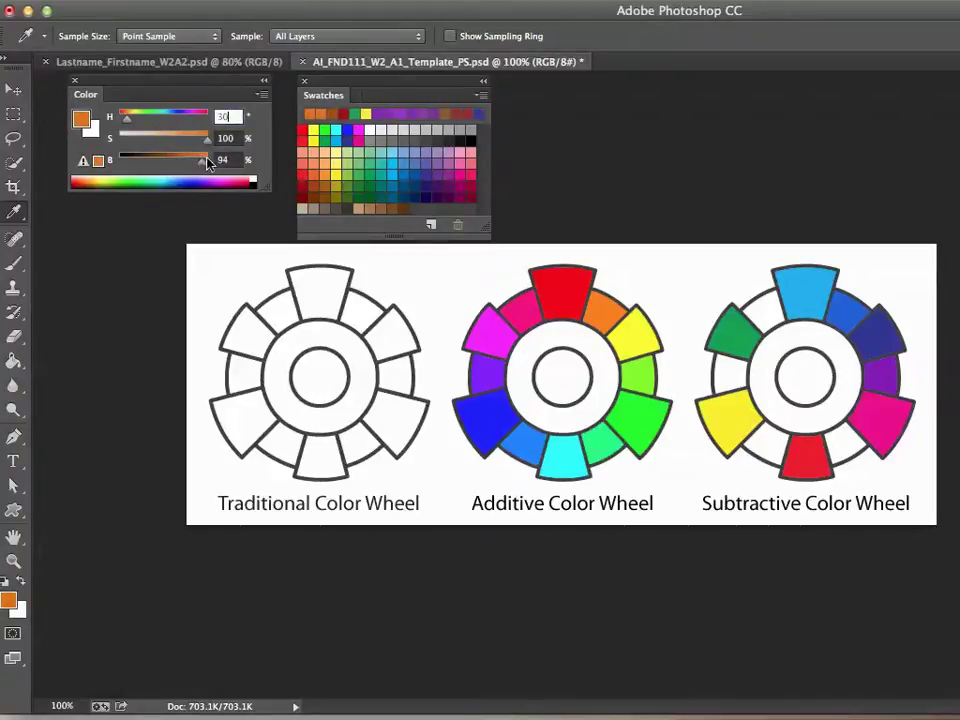
click(13, 360)
click(730, 382)
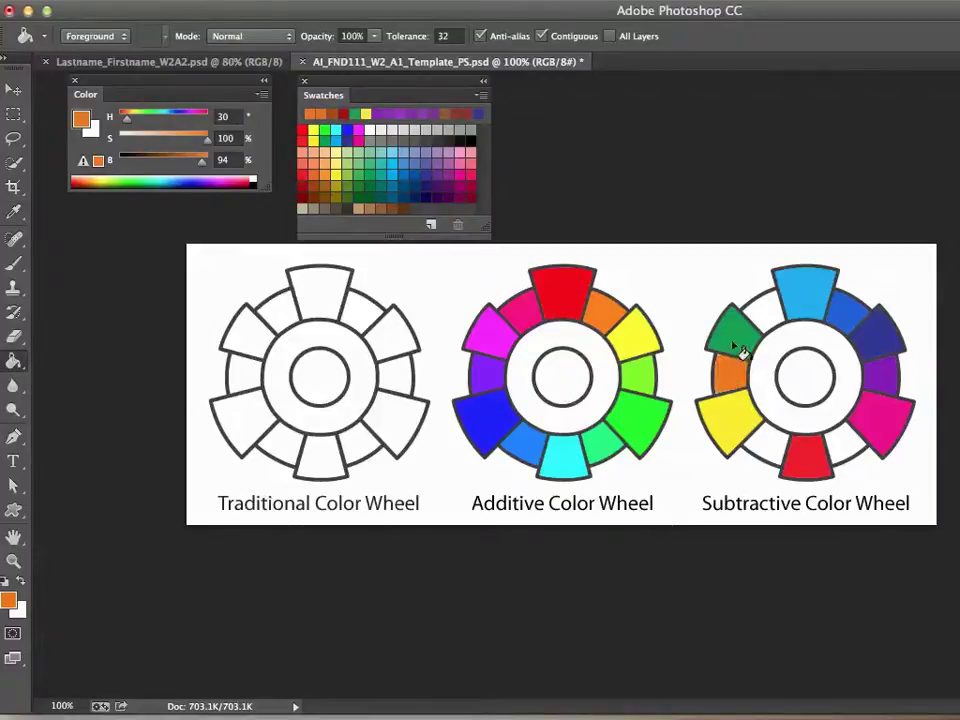
key(ctrl+z)
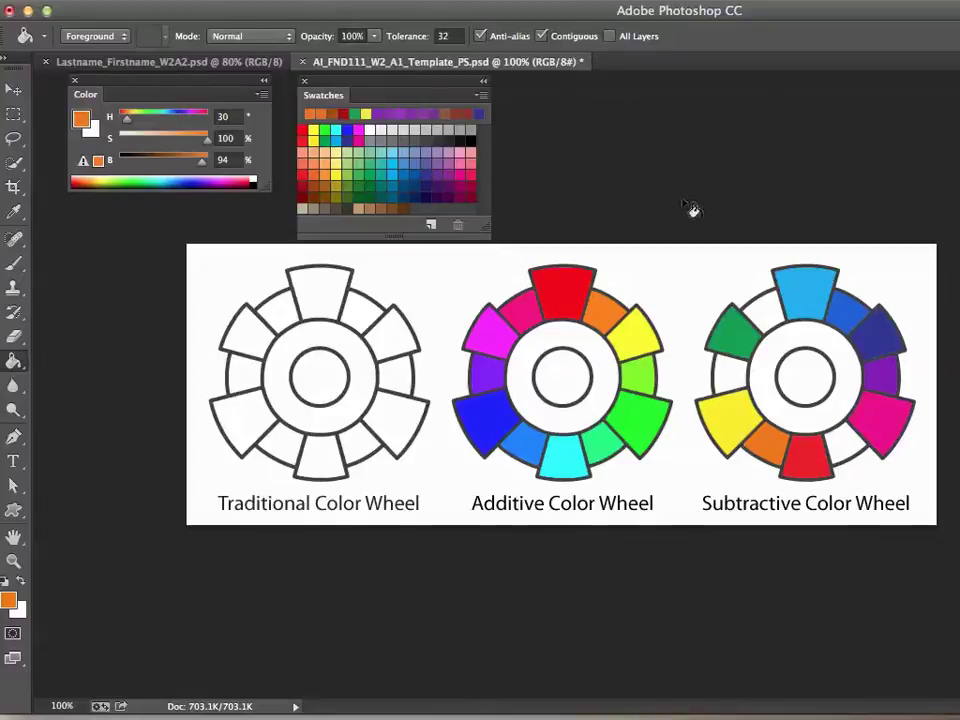
- Sample the Subtractive wheel's magenta segment with the Eyedropper and set the foreground color's hue to 341
click(13, 215)
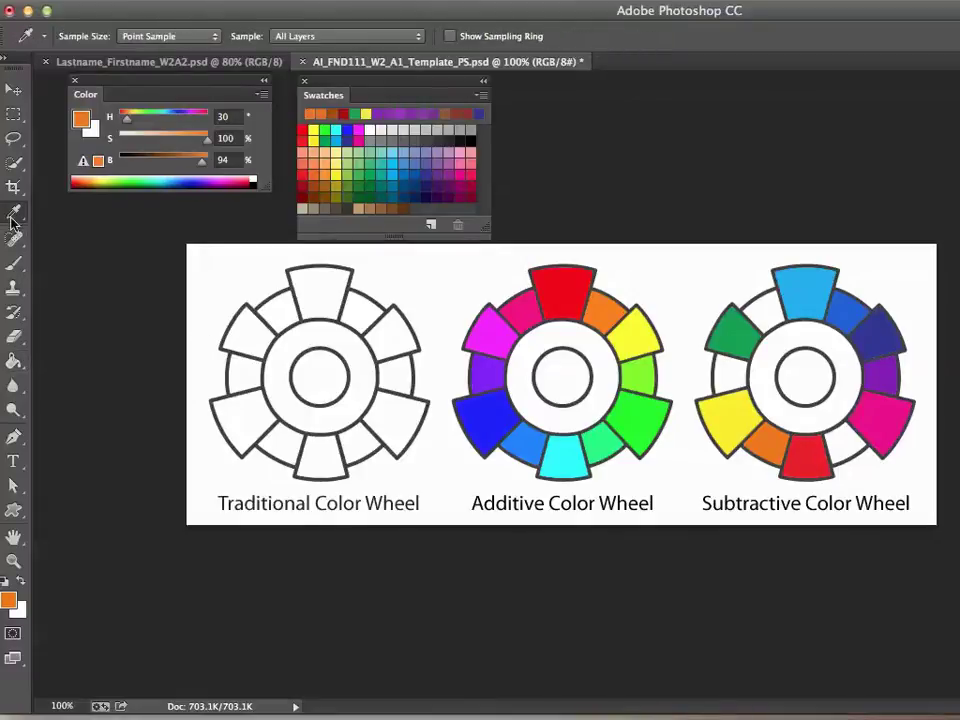
click(884, 418)
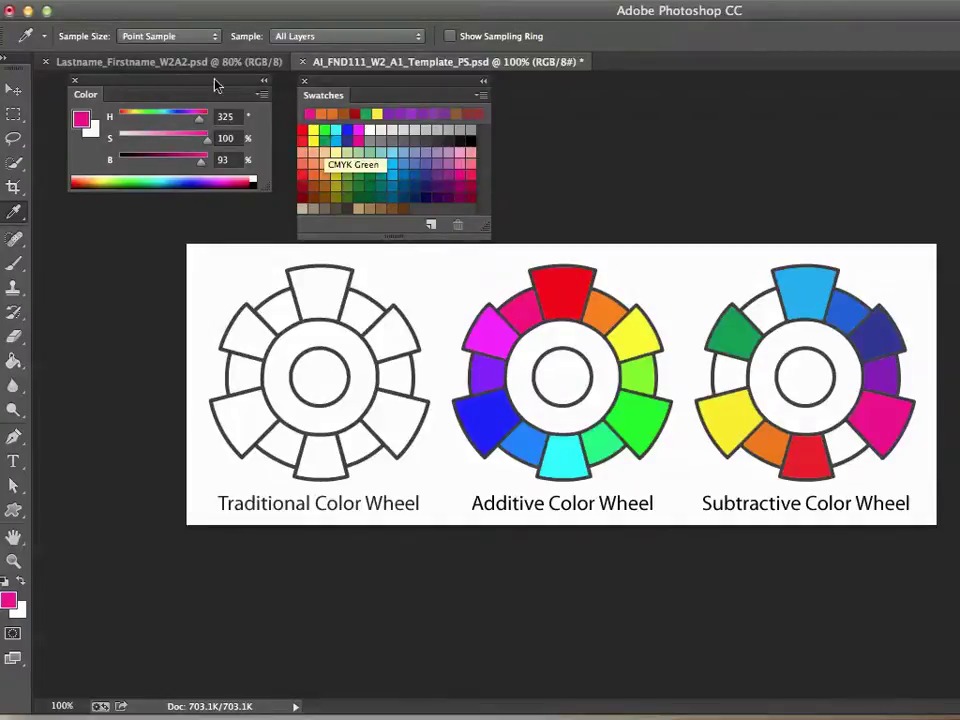
click(232, 117)
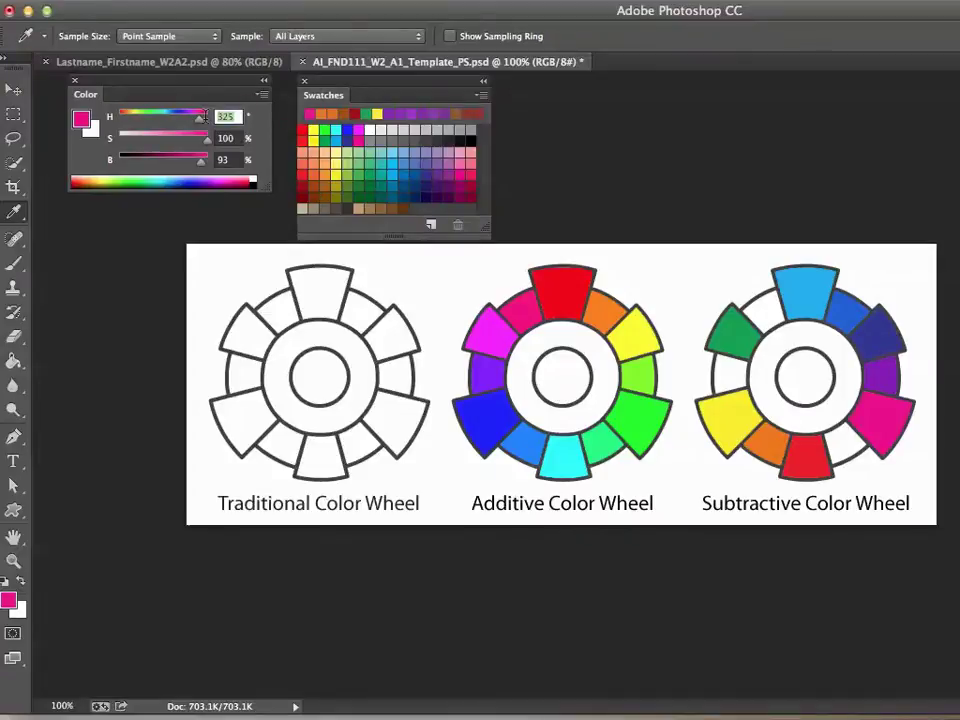
text(341)
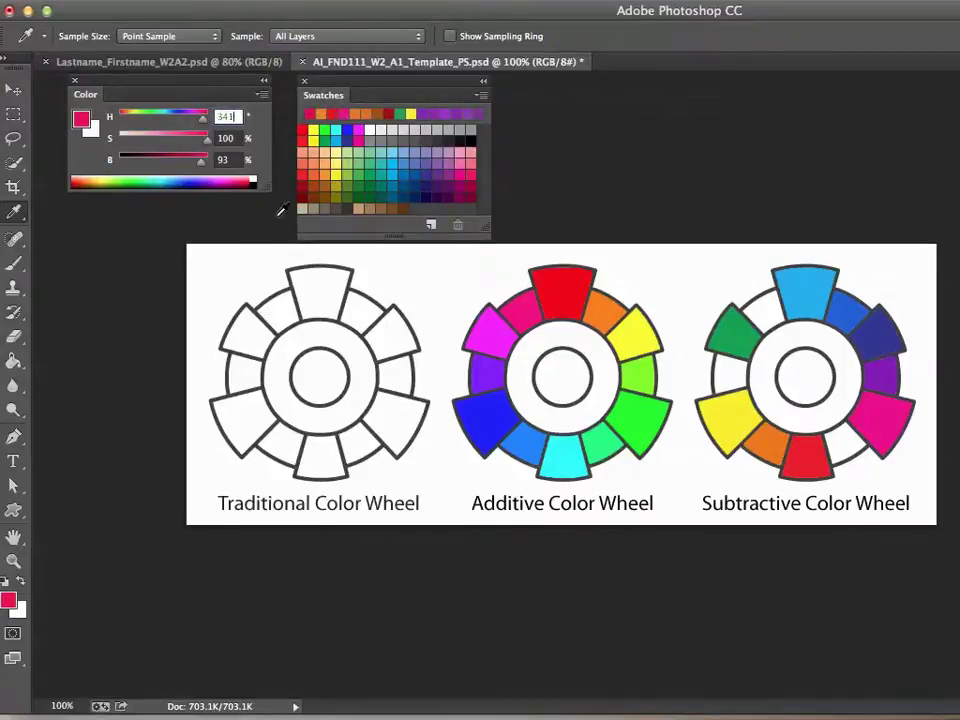
click(16, 211)
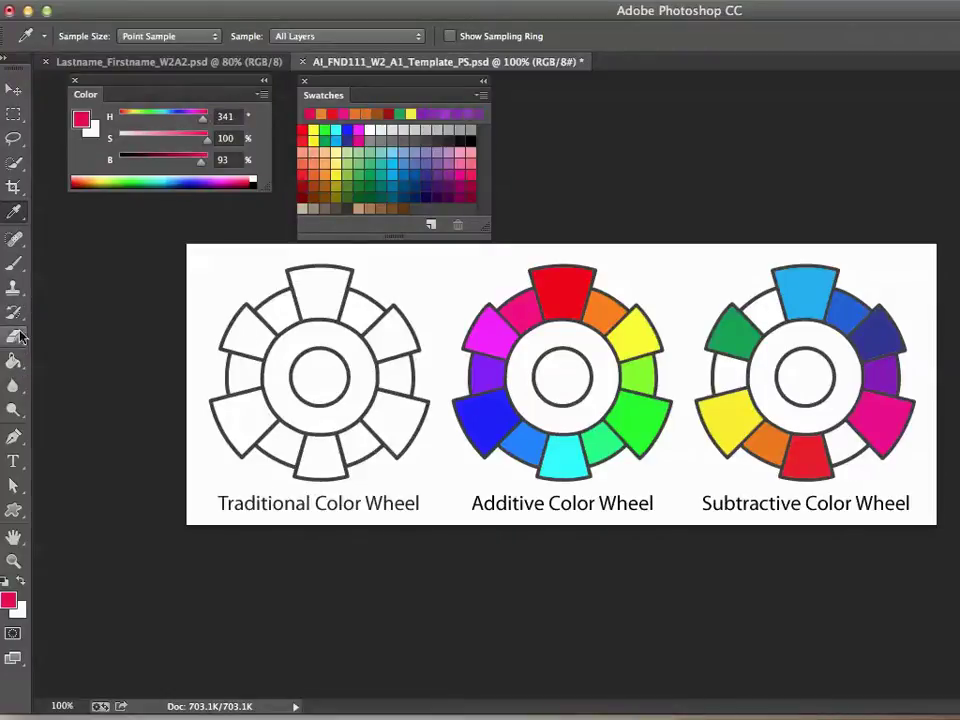
- Fill the Subtractive wheel's small segment between red and magenta, undo it, and refill it with saturation reduced to 95%
click(13, 361)
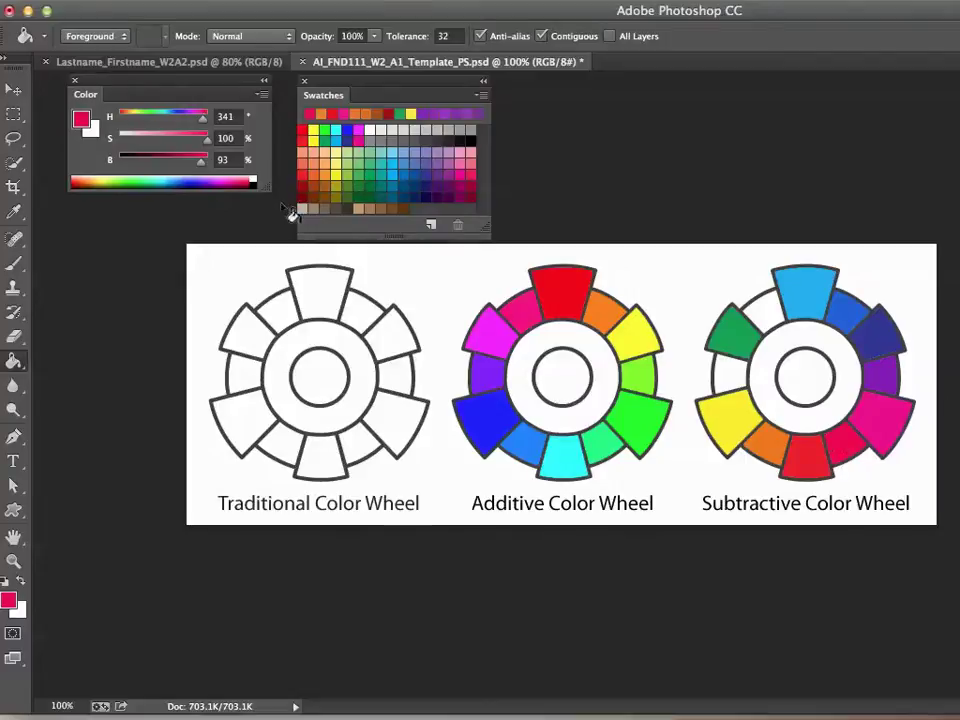
key(super+z)
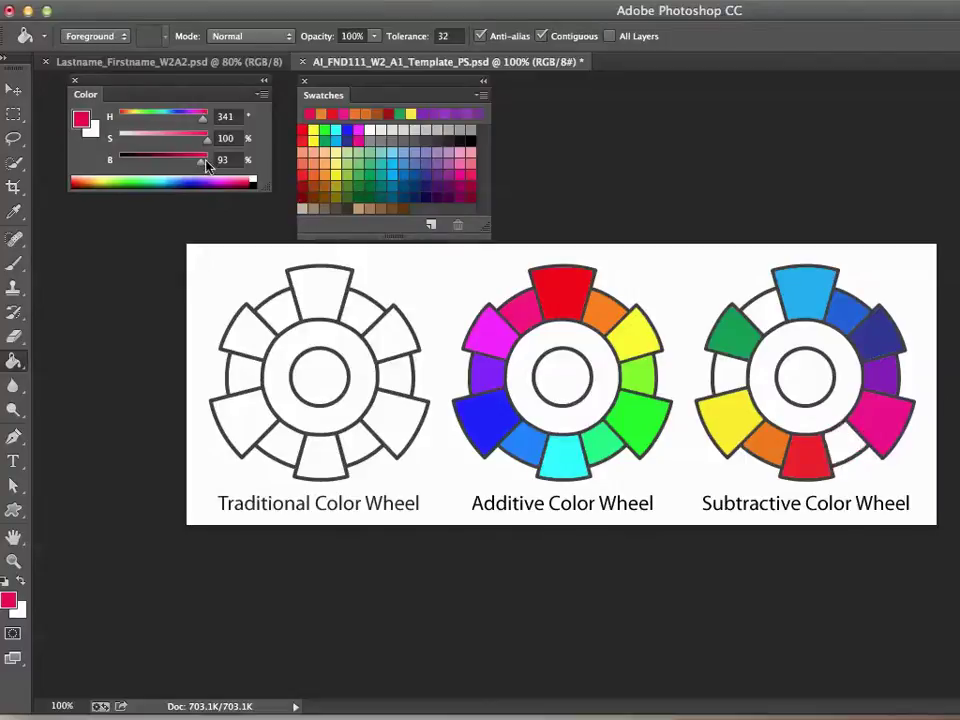
drag(207, 140, 203, 140)
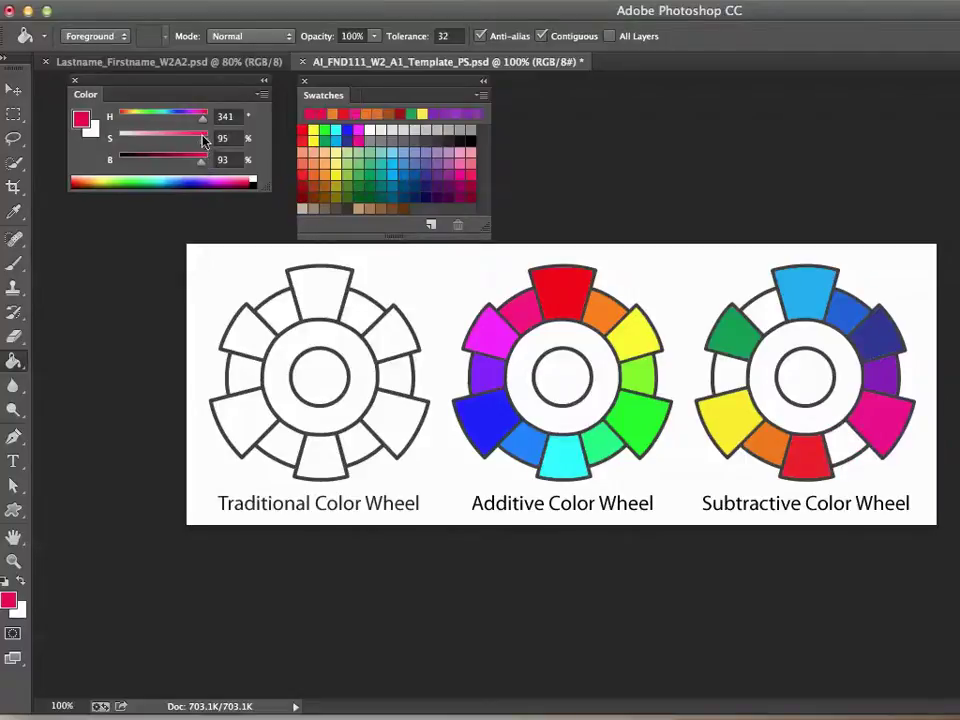
click(836, 450)
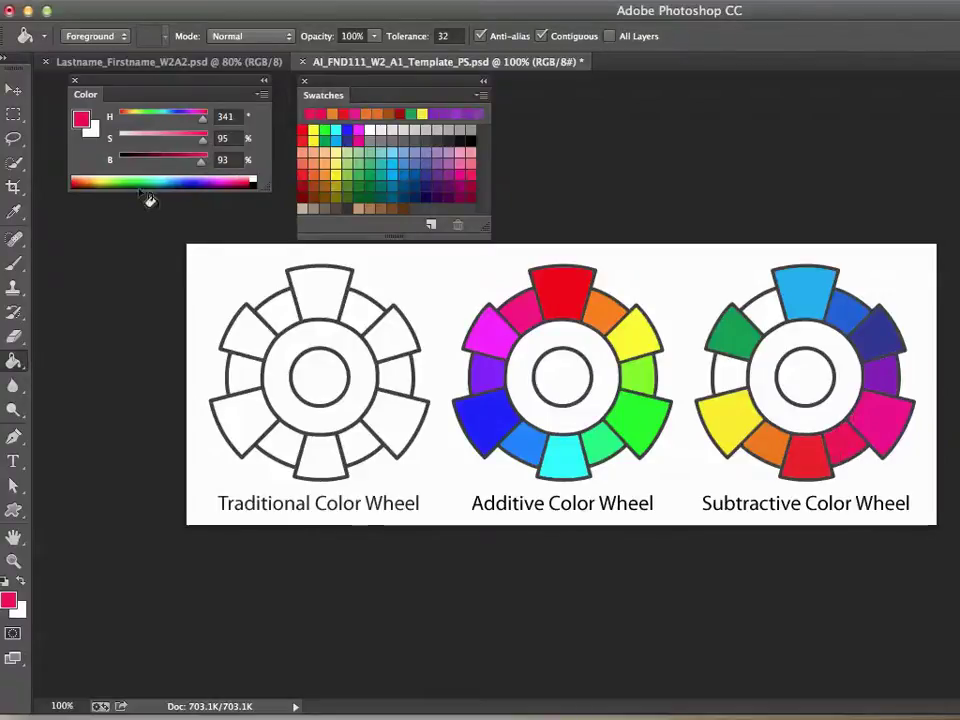
- Sample the Subtractive wheel's magenta and red segments and the small one between them to compare their color values
click(14, 212)
click(888, 415)
click(815, 458)
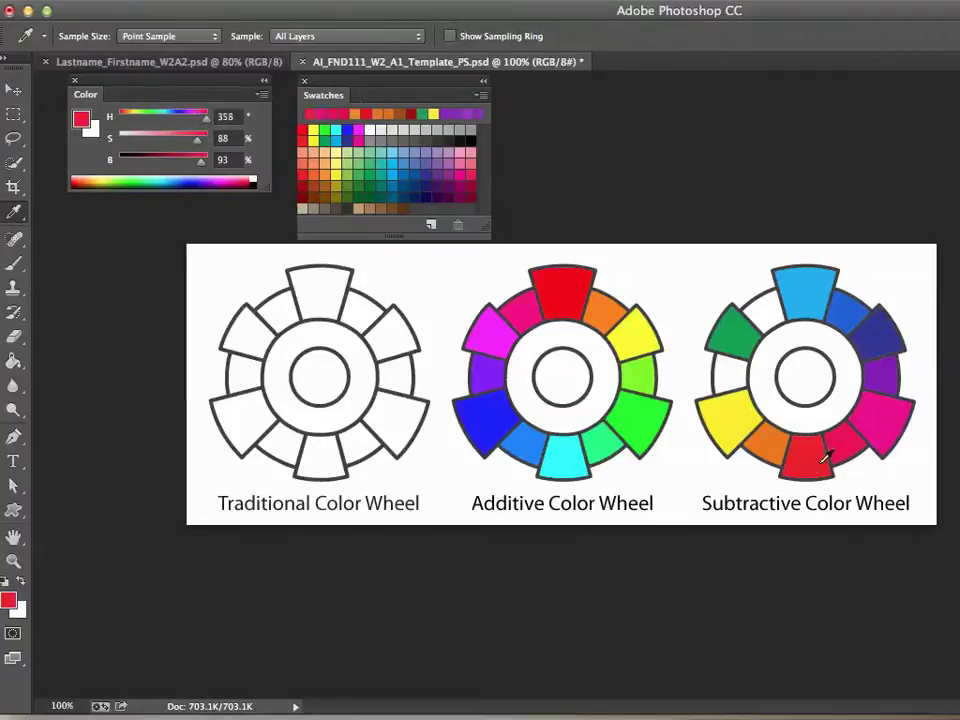
click(848, 434)
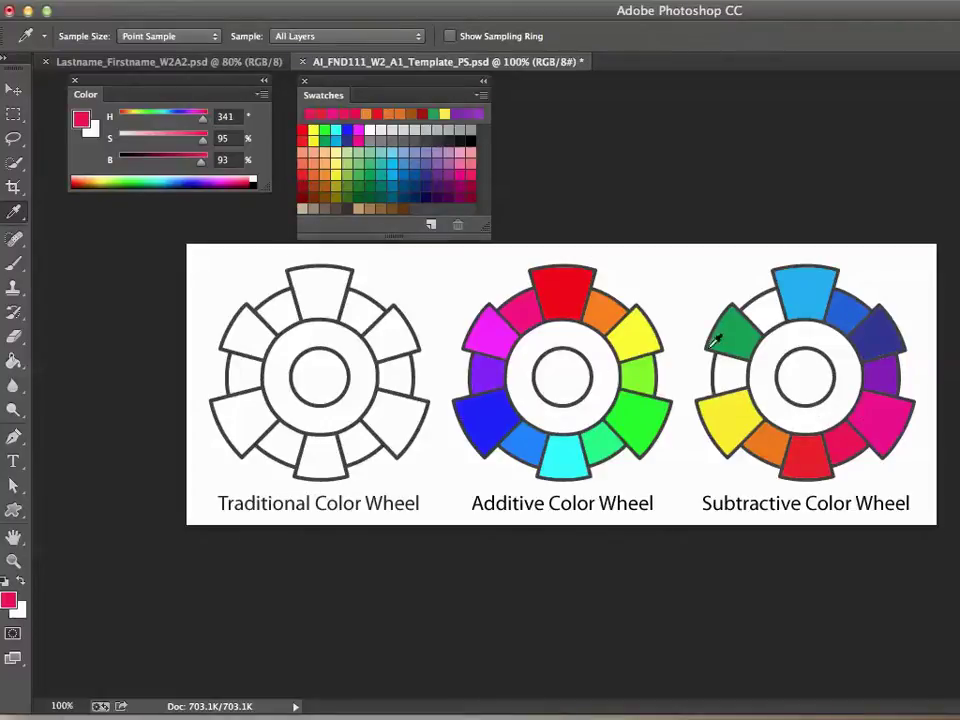
- Sample the Subtractive wheel's yellow and green segments to compare their values and set the foreground color's hue to 75
click(735, 405)
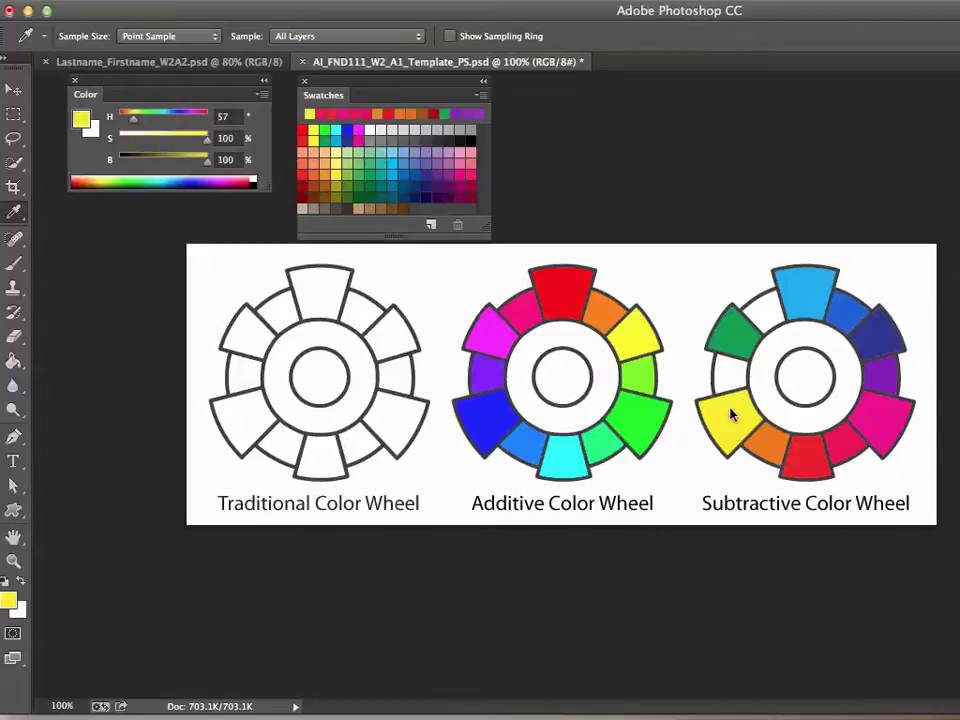
click(731, 343)
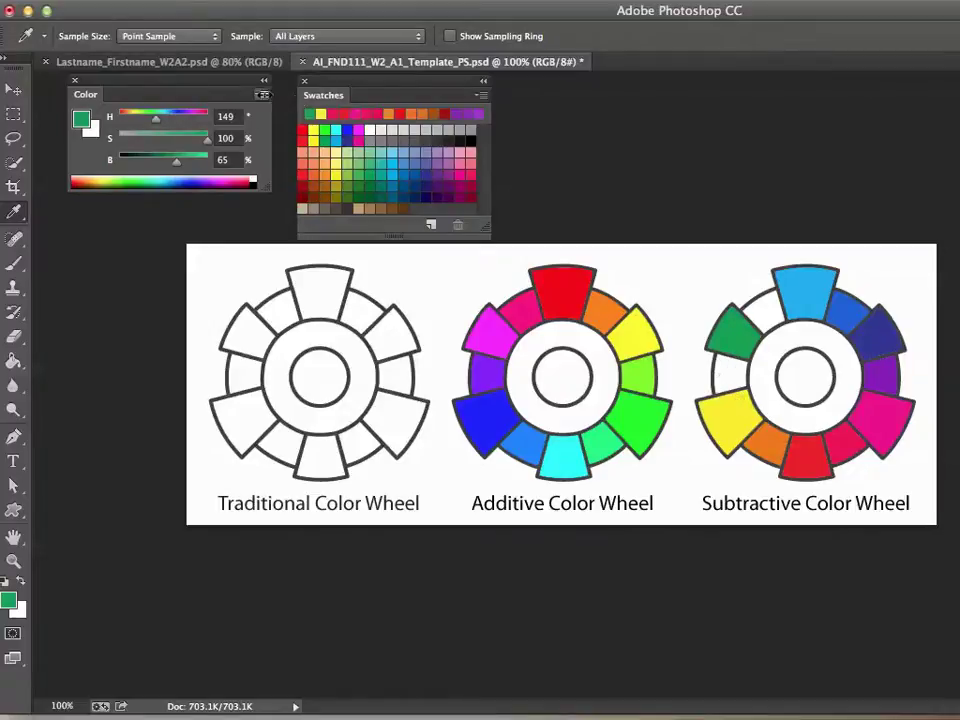
click(236, 117)
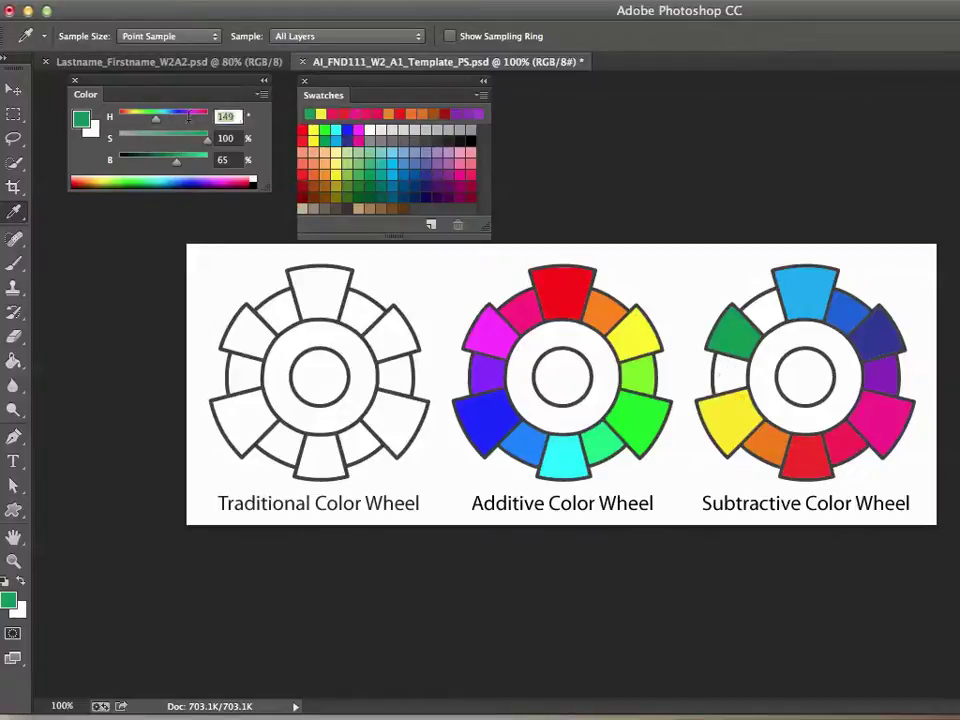
text(75)
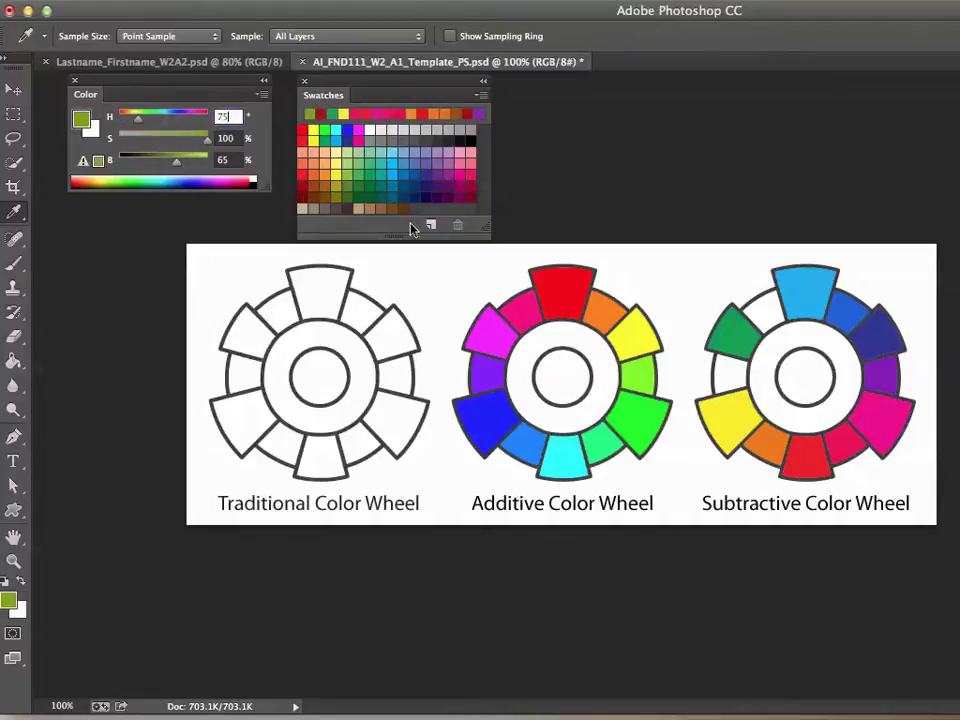
- Fill the Subtractive wheel's small segment between yellow and green at 86% brightness, undo it, and refill it with brightness reduced to 77%
click(192, 159)
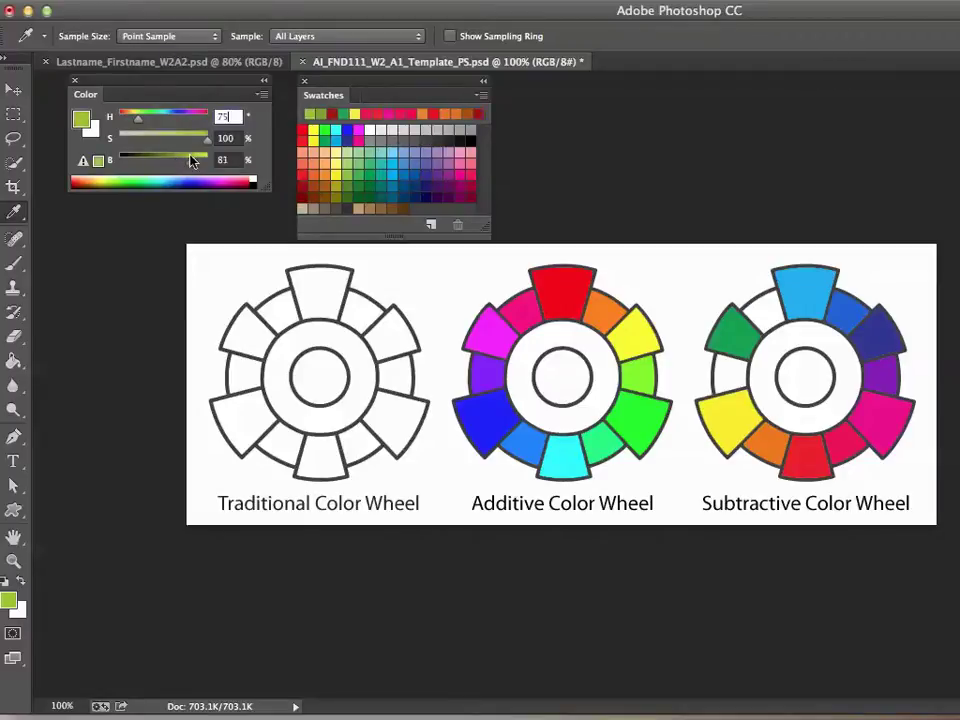
click(196, 160)
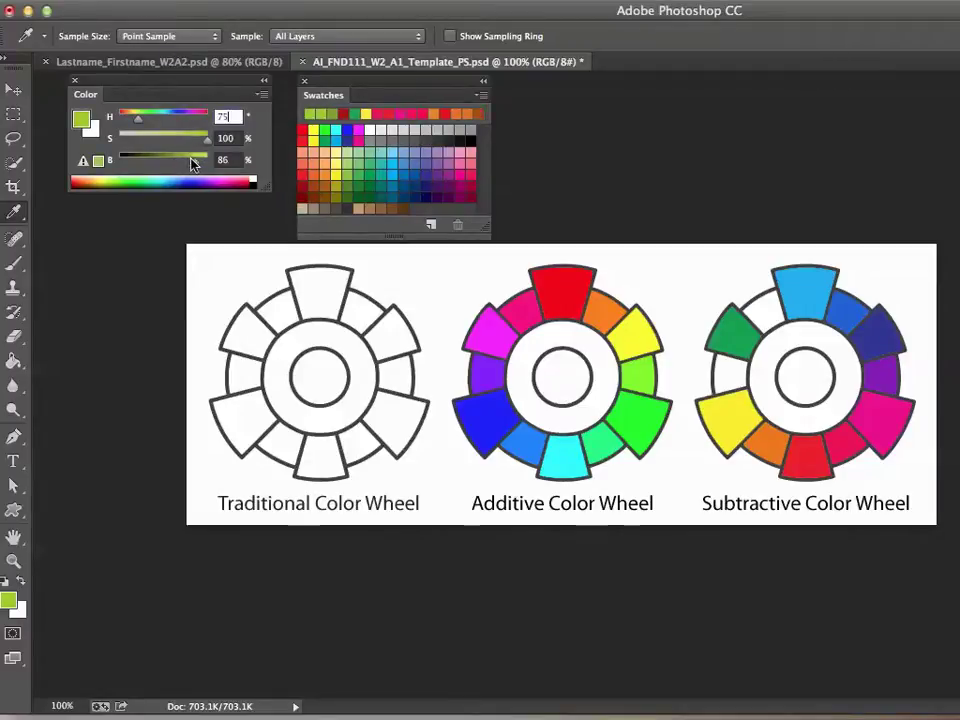
click(13, 362)
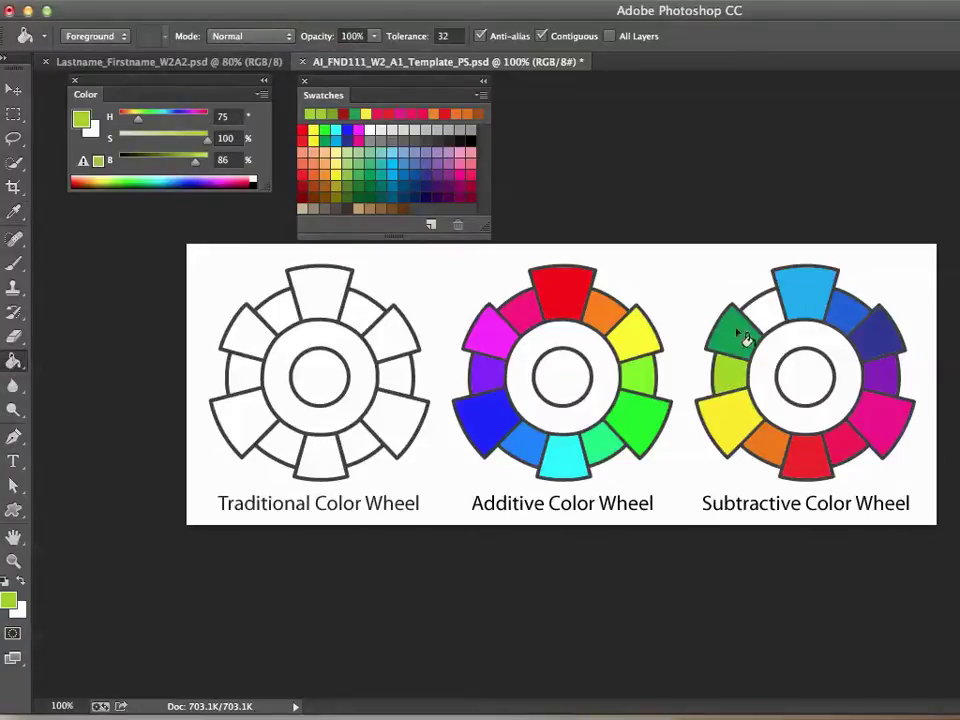
key(super+z)
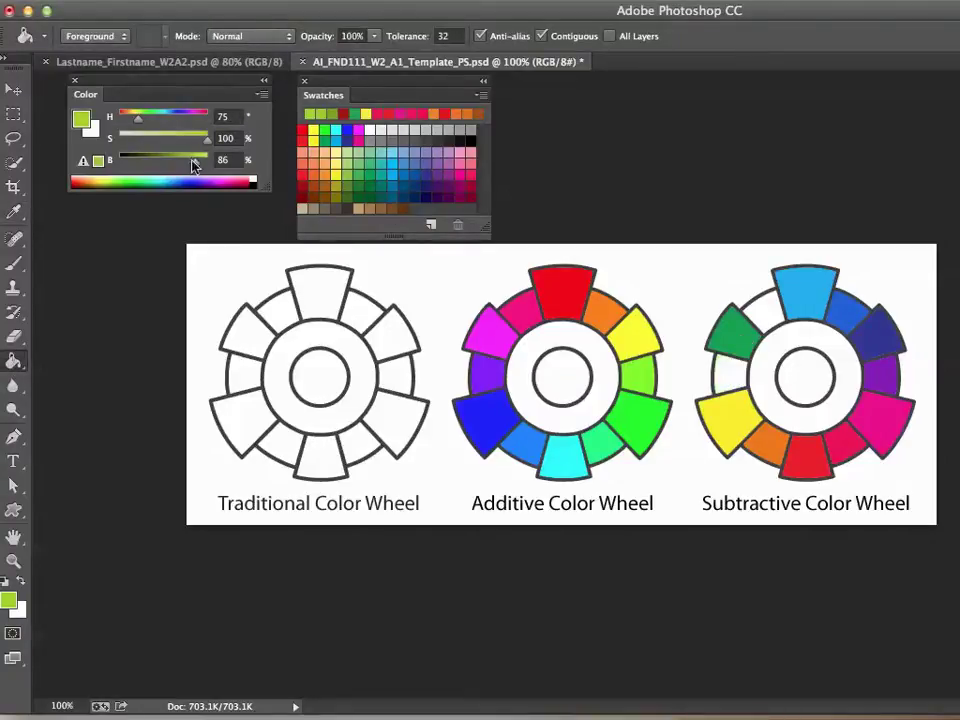
drag(195, 165, 186, 162)
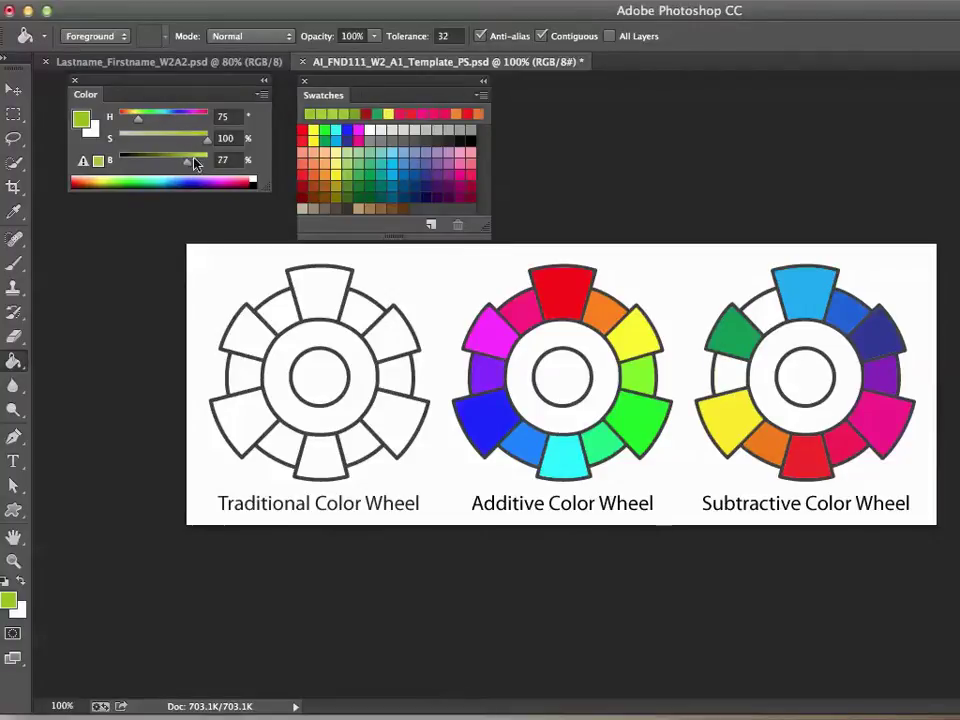
click(737, 382)
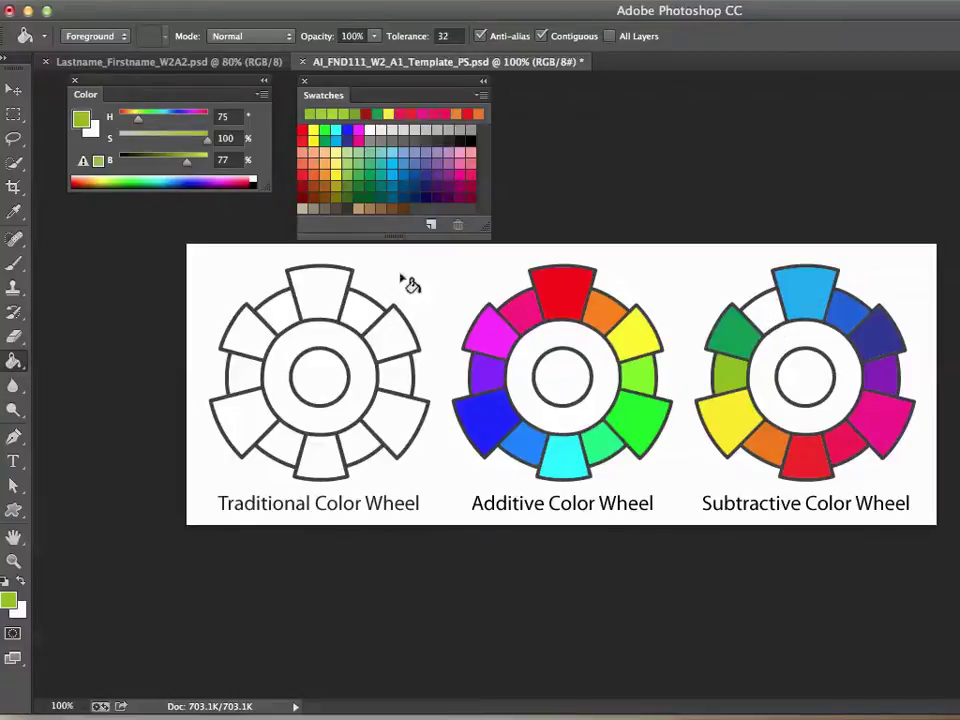
- Set the foreground color's hue to 175 and fill the Subtractive wheel's small segment between green and cyan
click(226, 115)
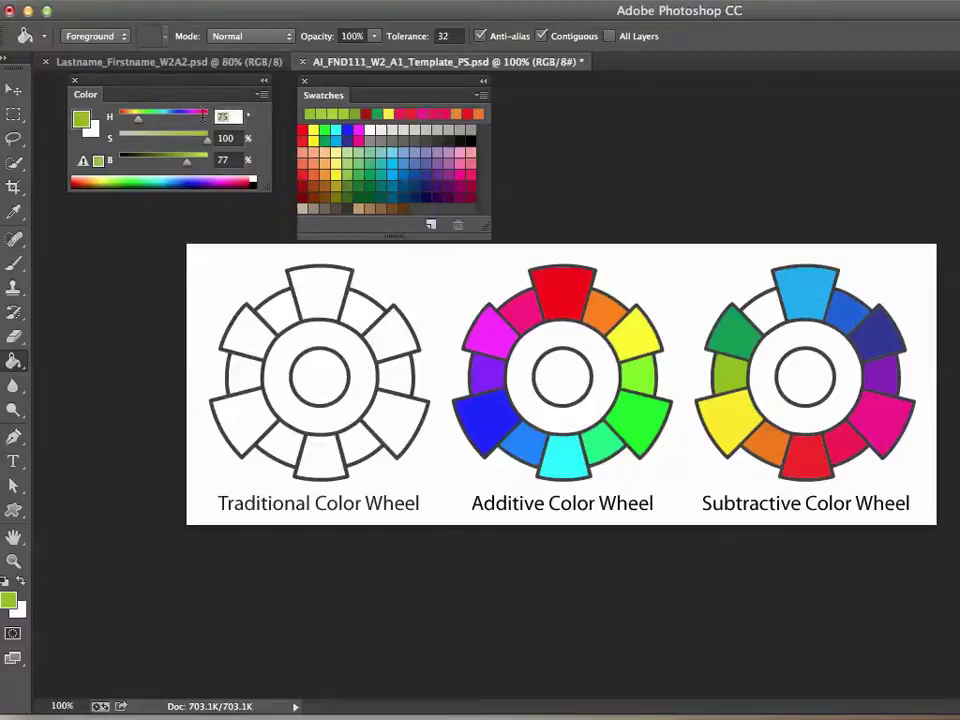
text(17)
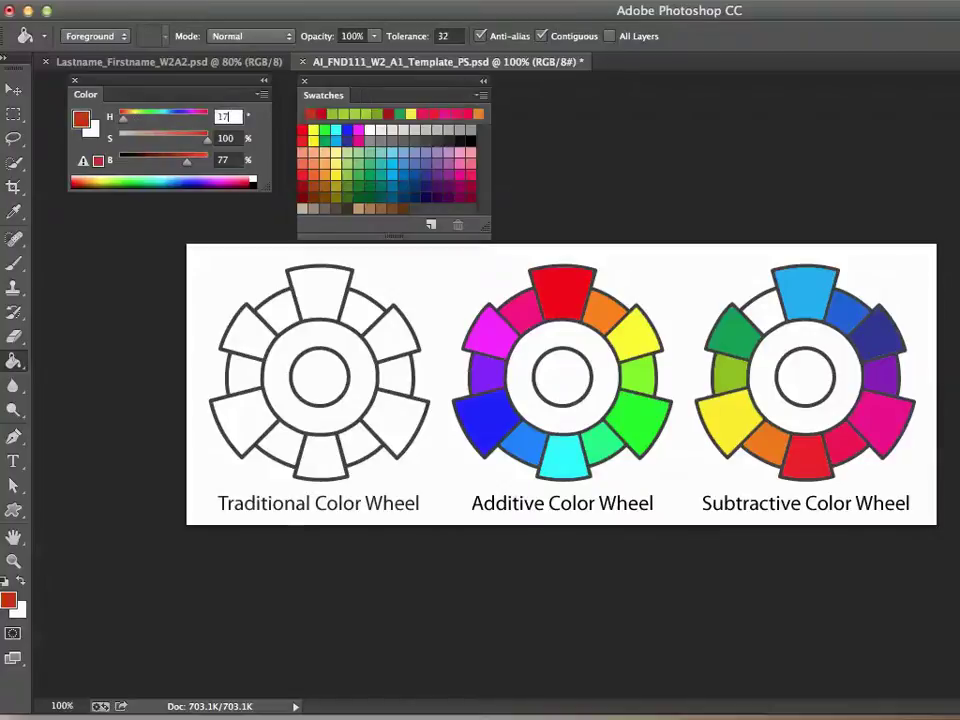
text(5)
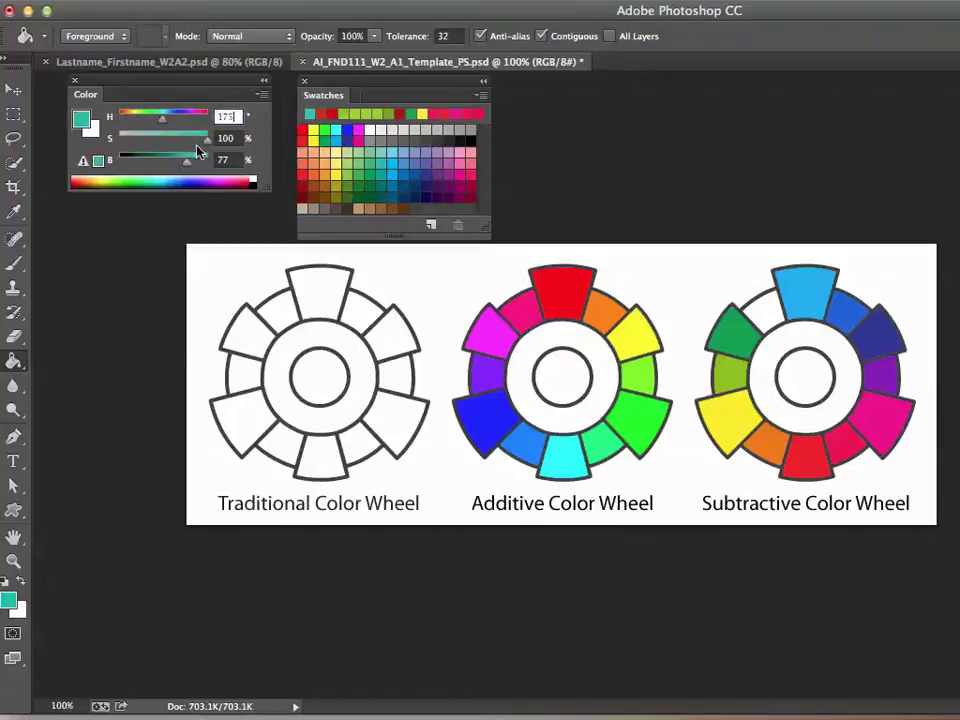
click(764, 312)
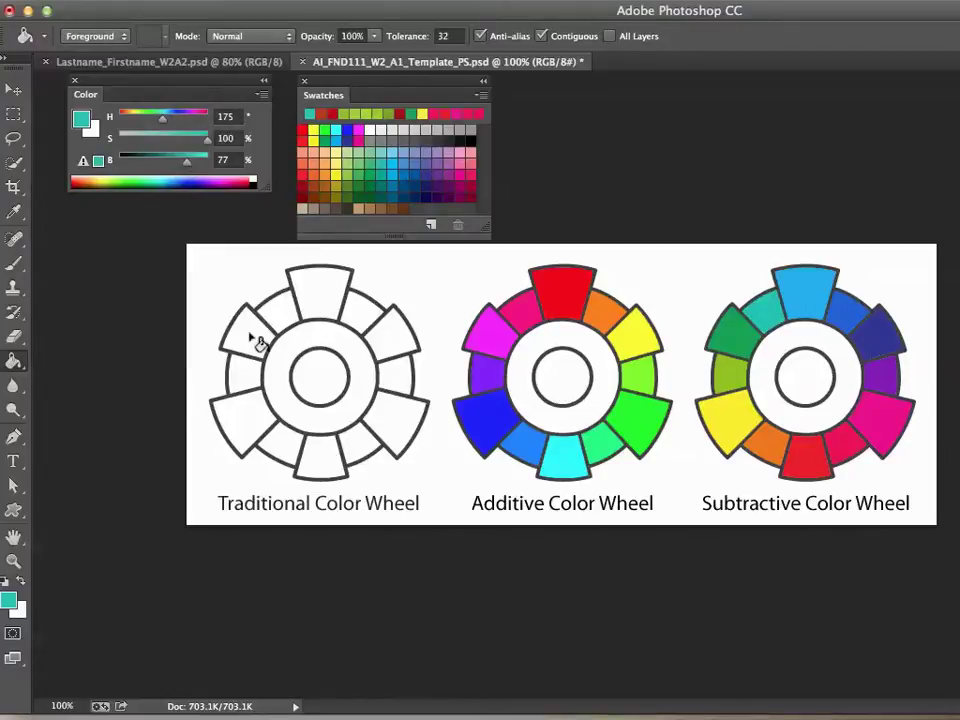
- Fill the Traditional wheel's top segment with the RGB red swatch and its lower-right large segment with the RGB yellow swatch
click(13, 211)
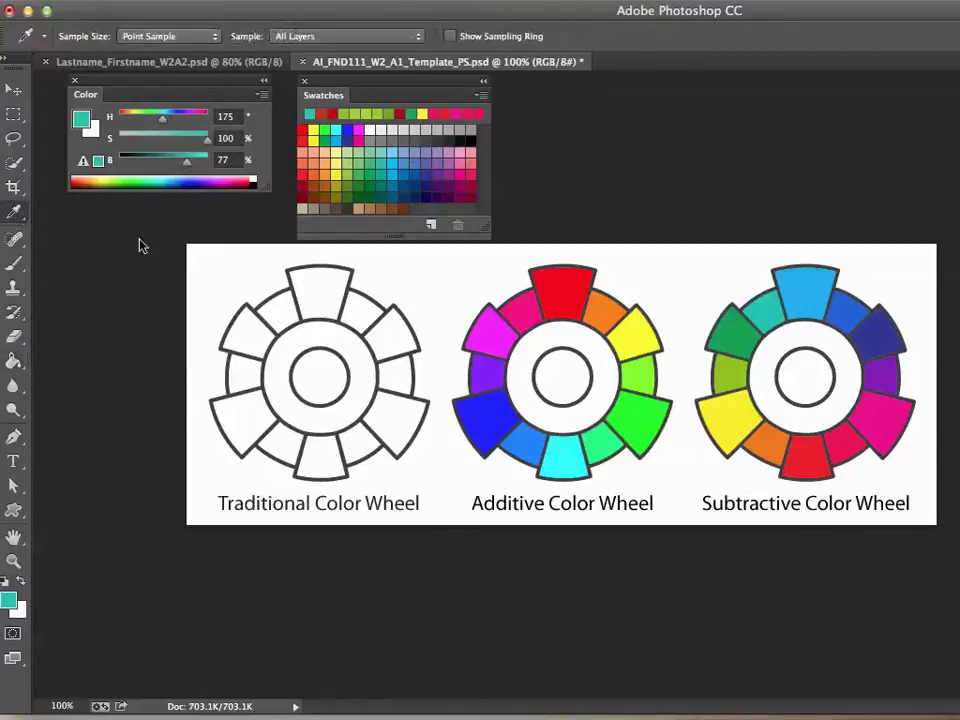
click(324, 296)
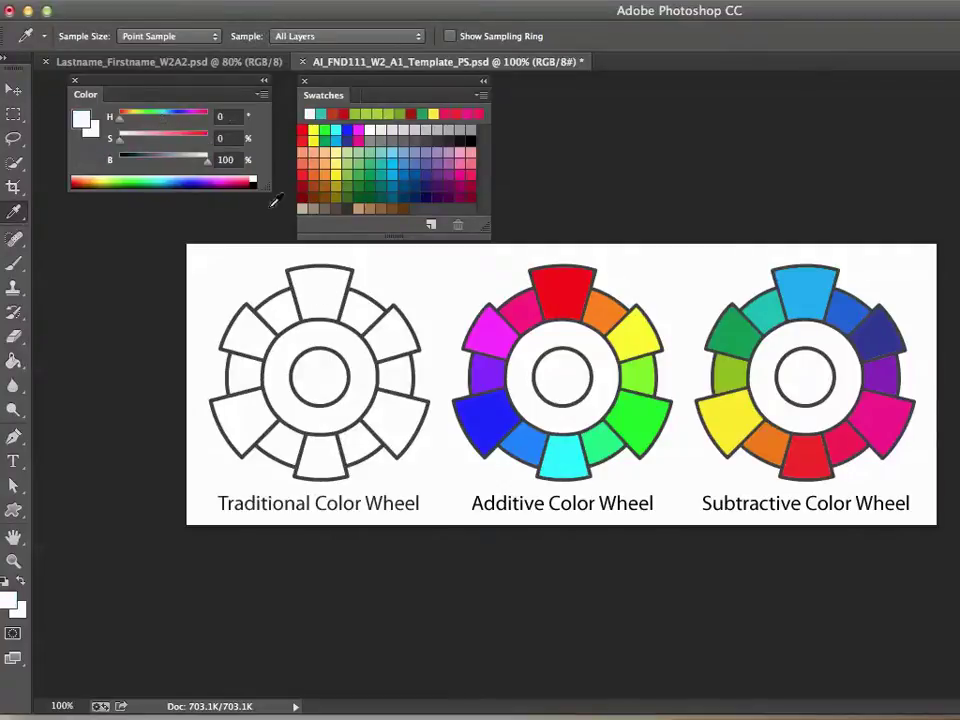
click(303, 129)
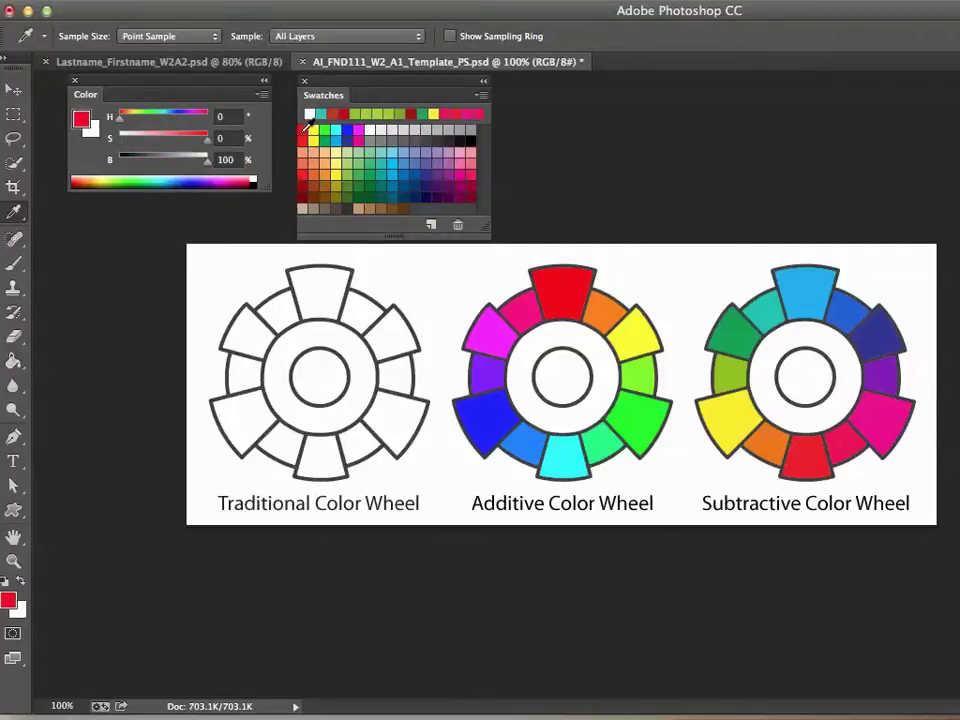
click(13, 366)
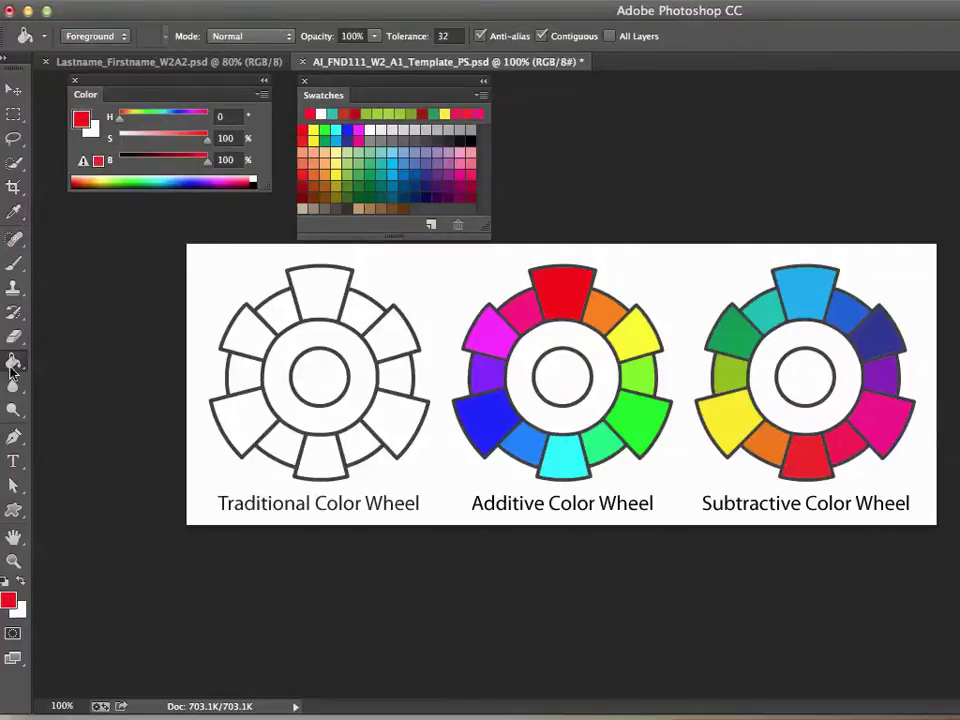
click(320, 302)
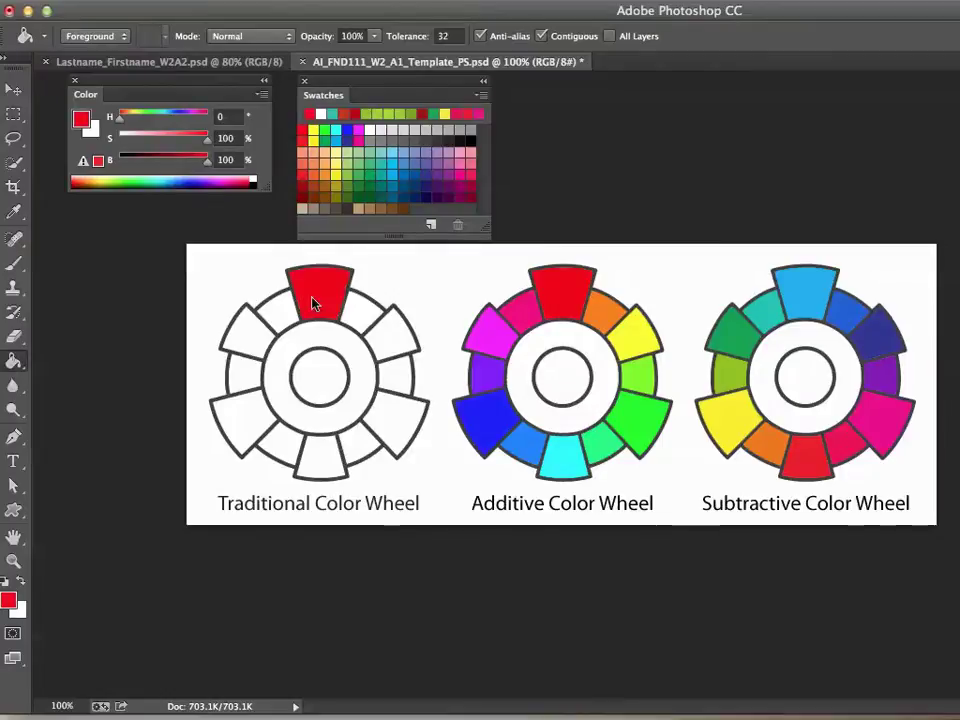
click(313, 129)
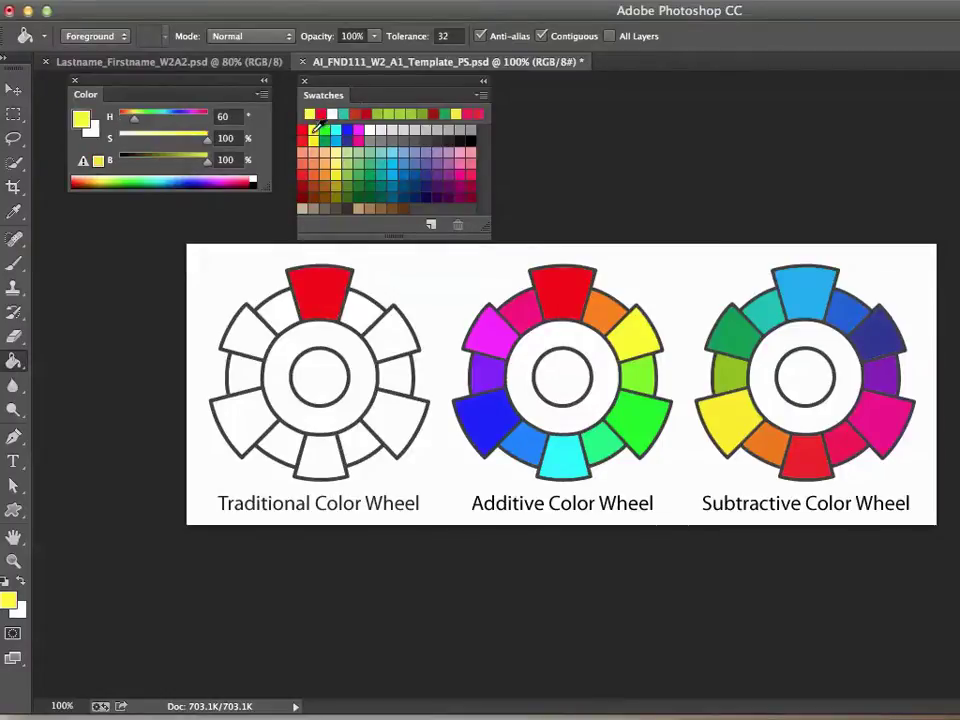
click(386, 430)
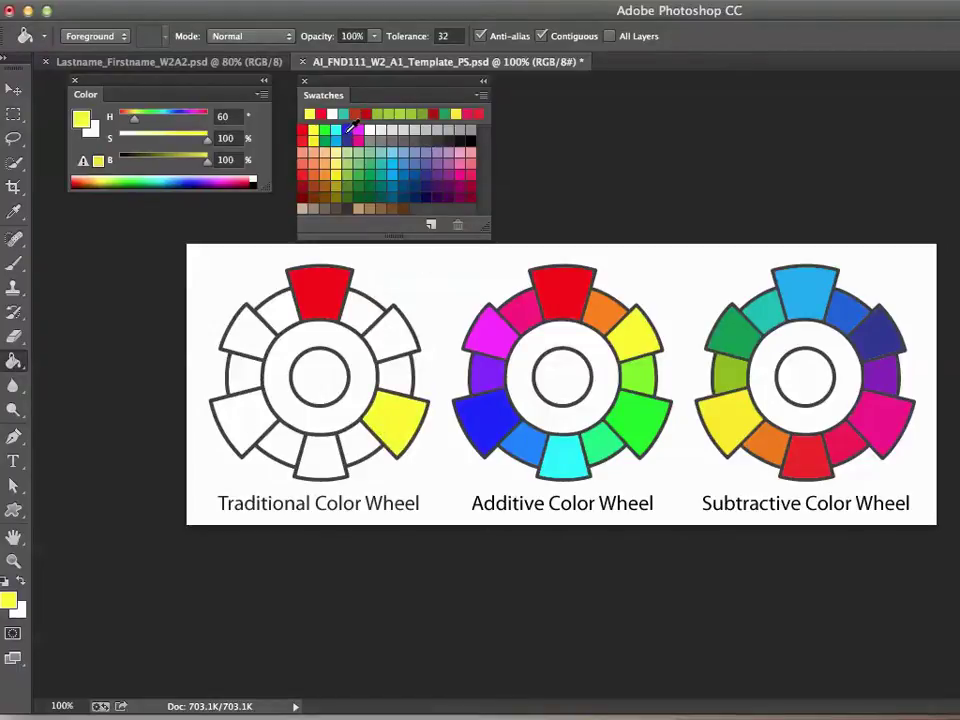
click(357, 131)
click(248, 428)
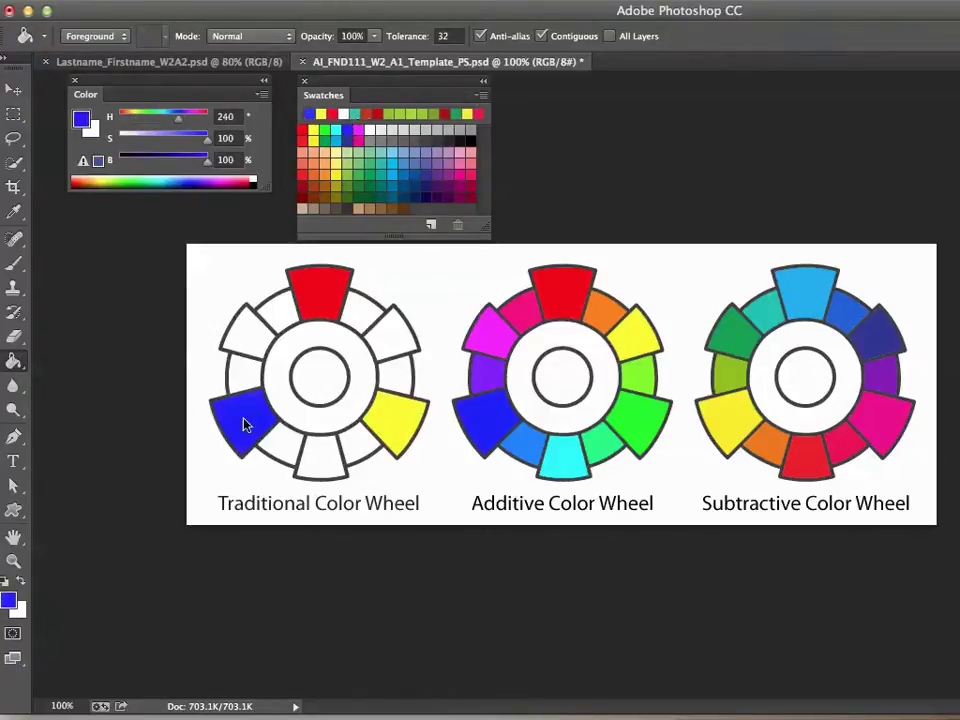
click(228, 116)
text(225)
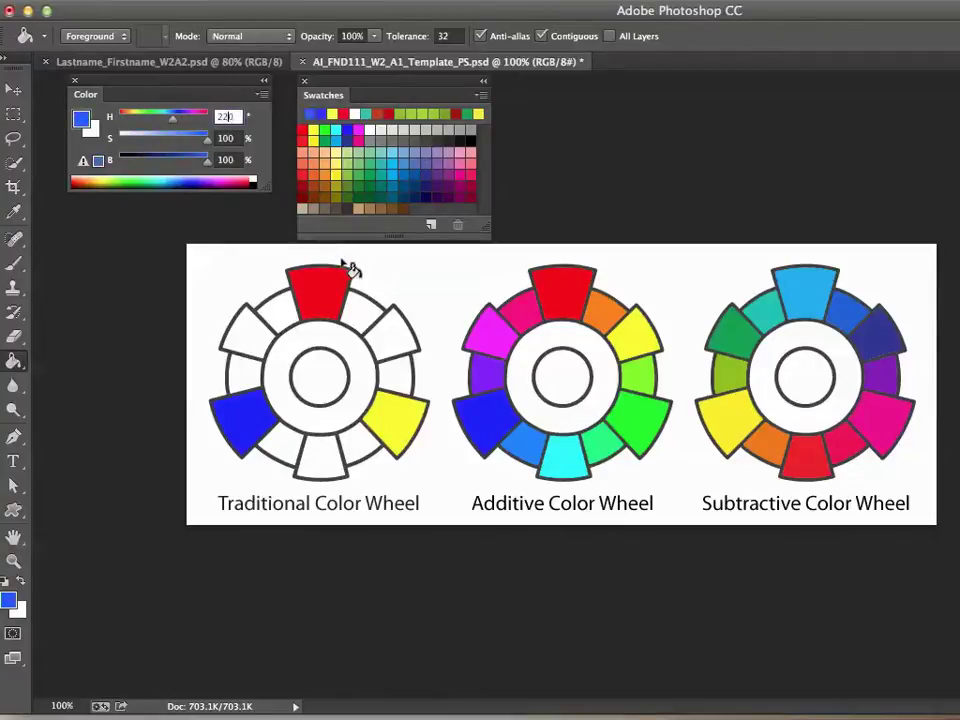
click(251, 424)
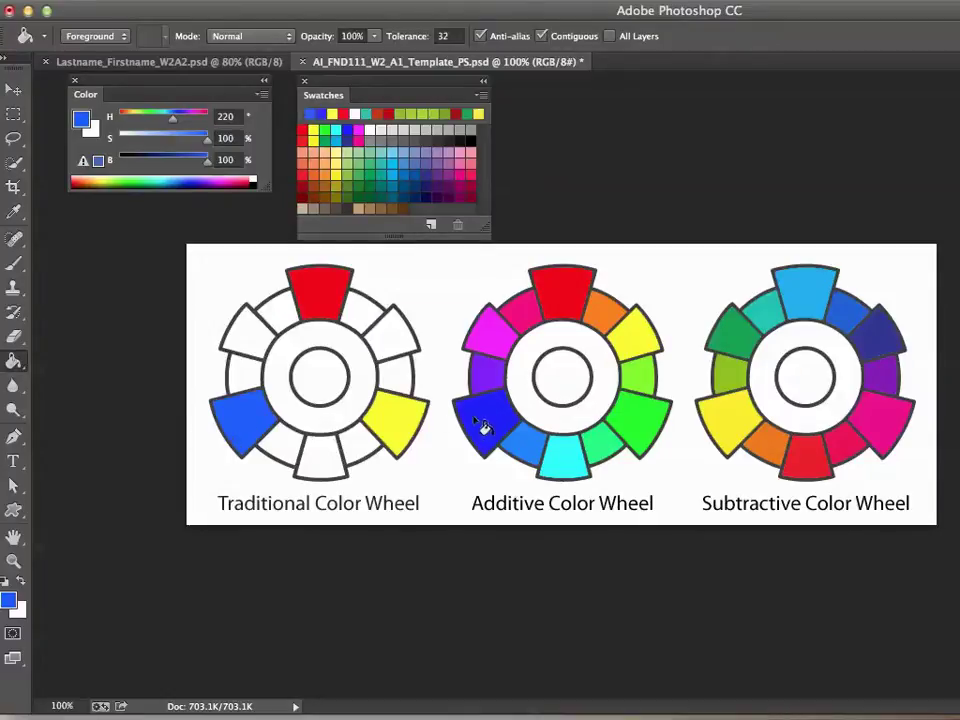
key(ctrl+z)
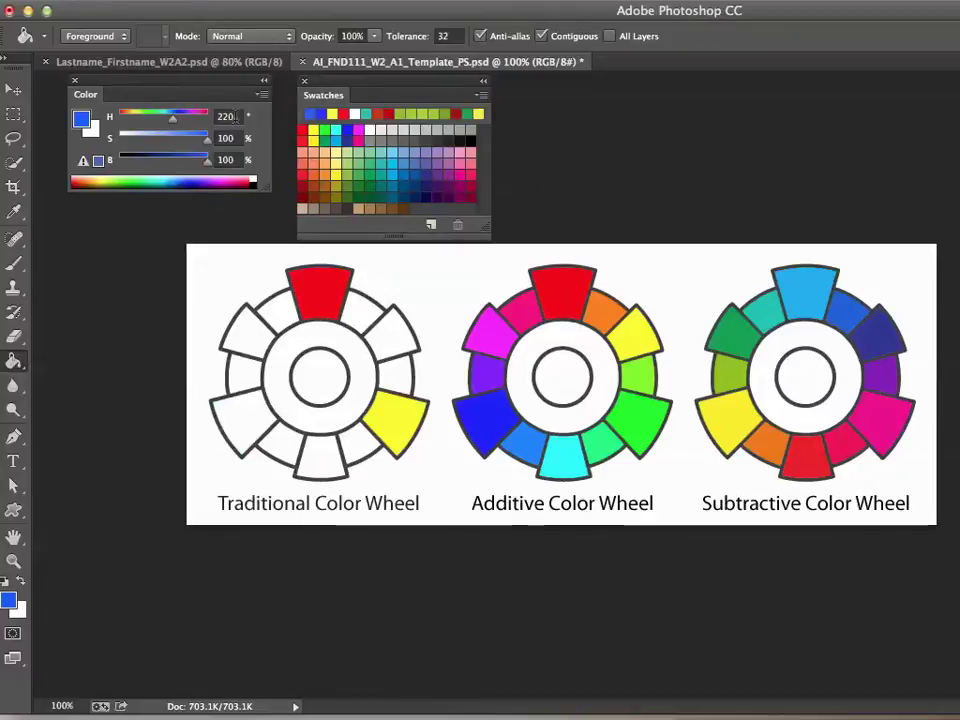
- Fill the Traditional wheel's lower-left large segment with blue at hue 230, saturation 100% and brightness 100%
click(228, 117)
text(230)
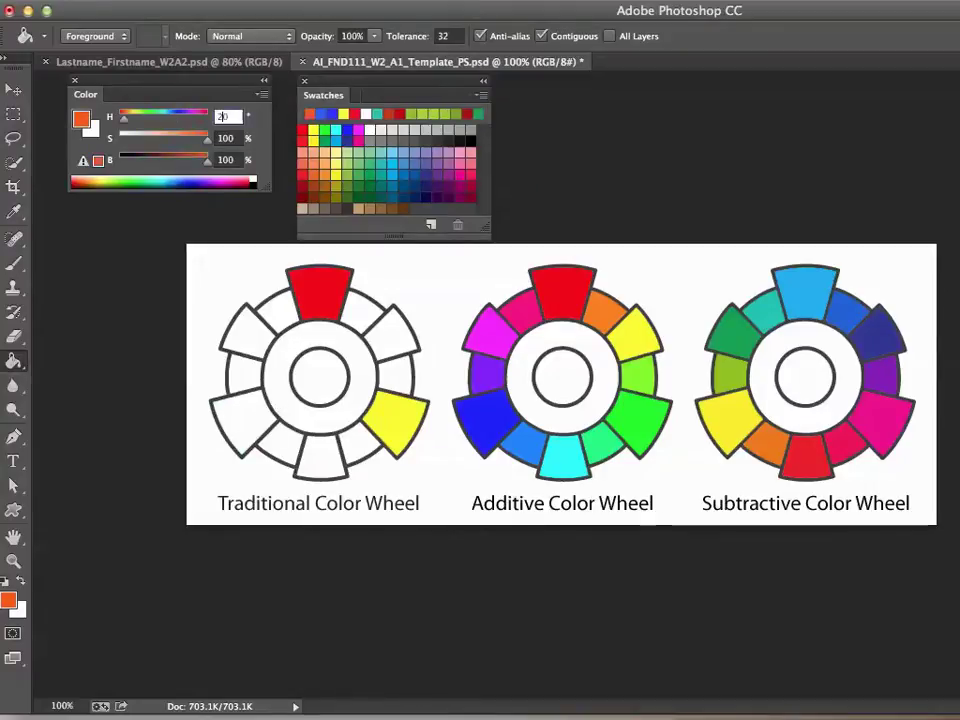
click(246, 430)
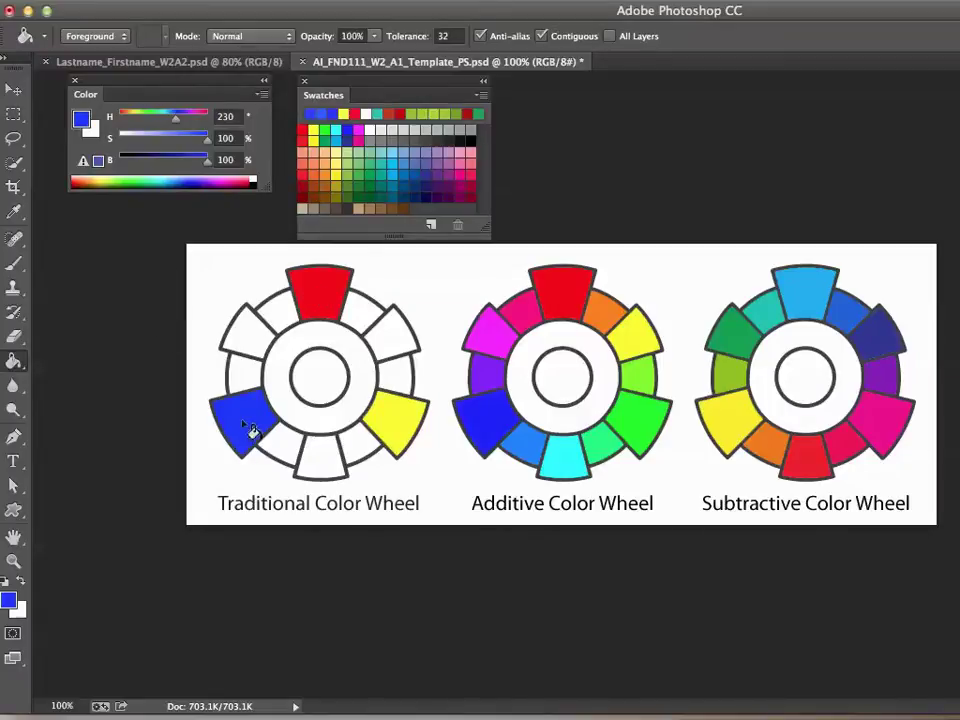
- Set the foreground color's hue to 275 and fill the Traditional wheel's upper-left large segment with the violet
click(232, 117)
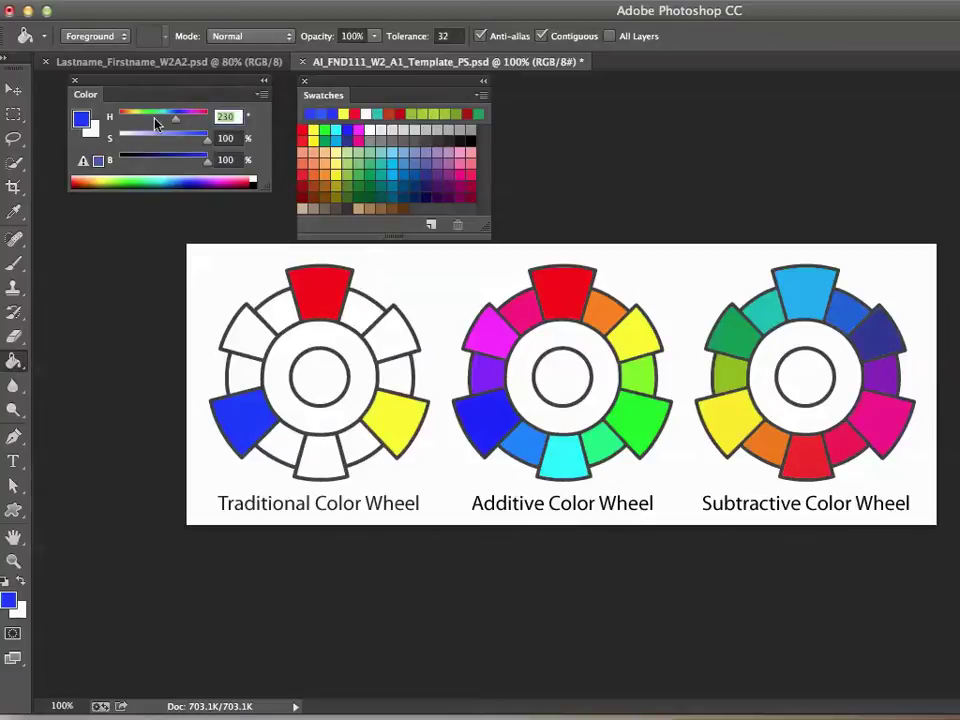
text(275)
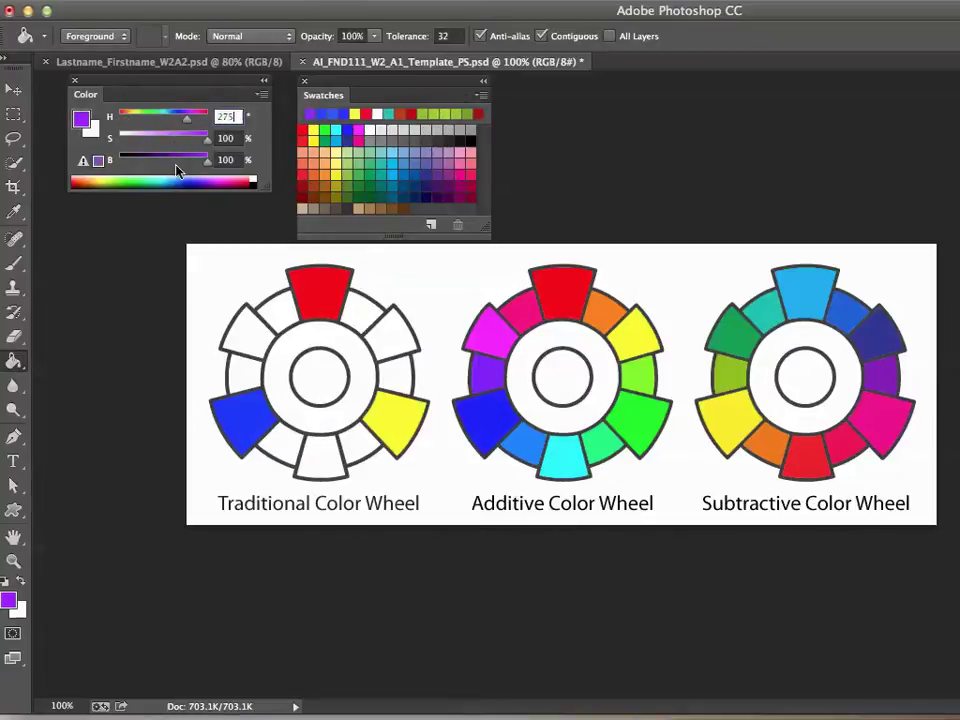
click(247, 348)
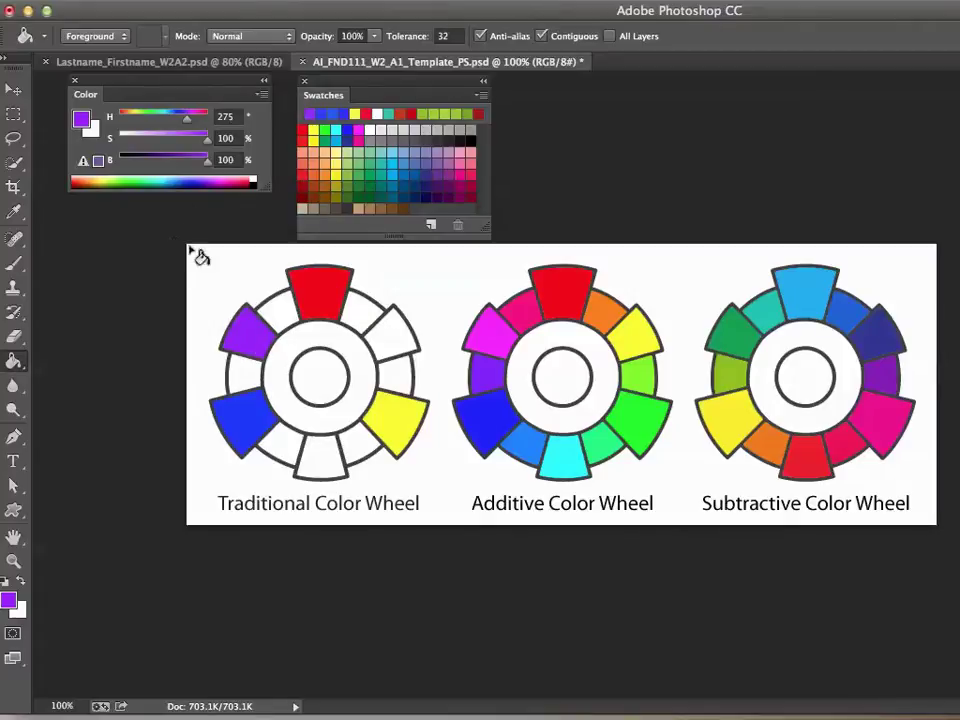
click(198, 118)
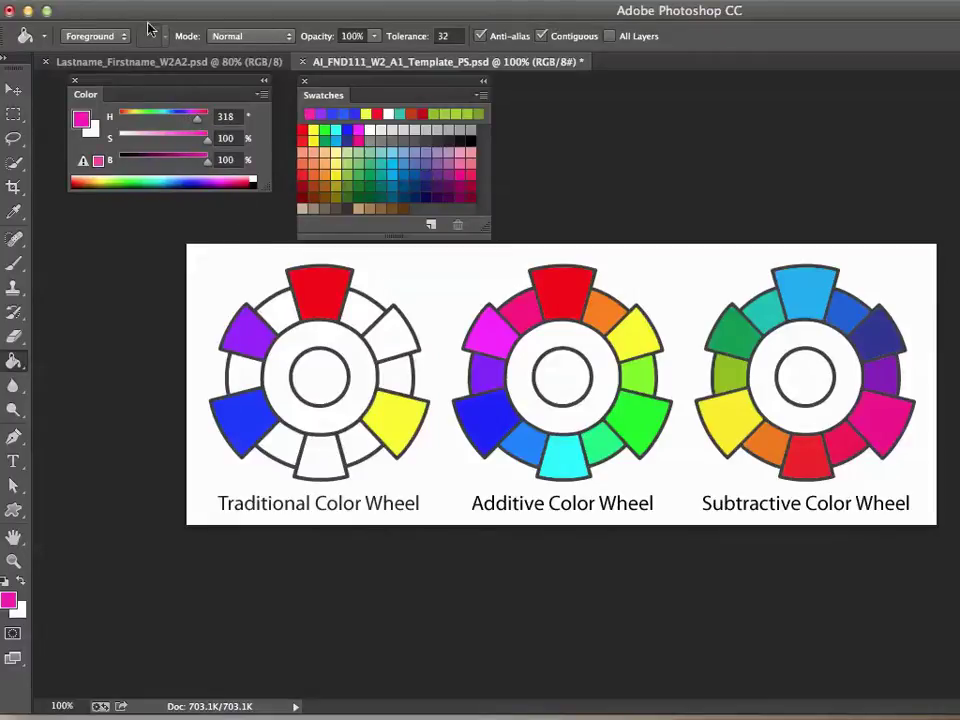
click(201, 158)
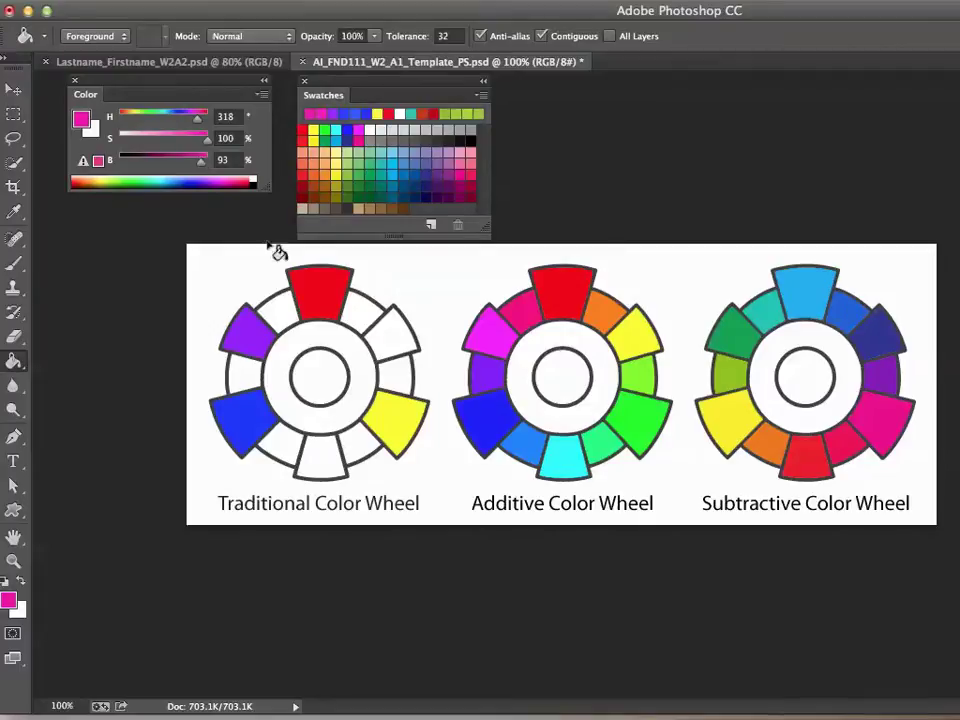
click(282, 321)
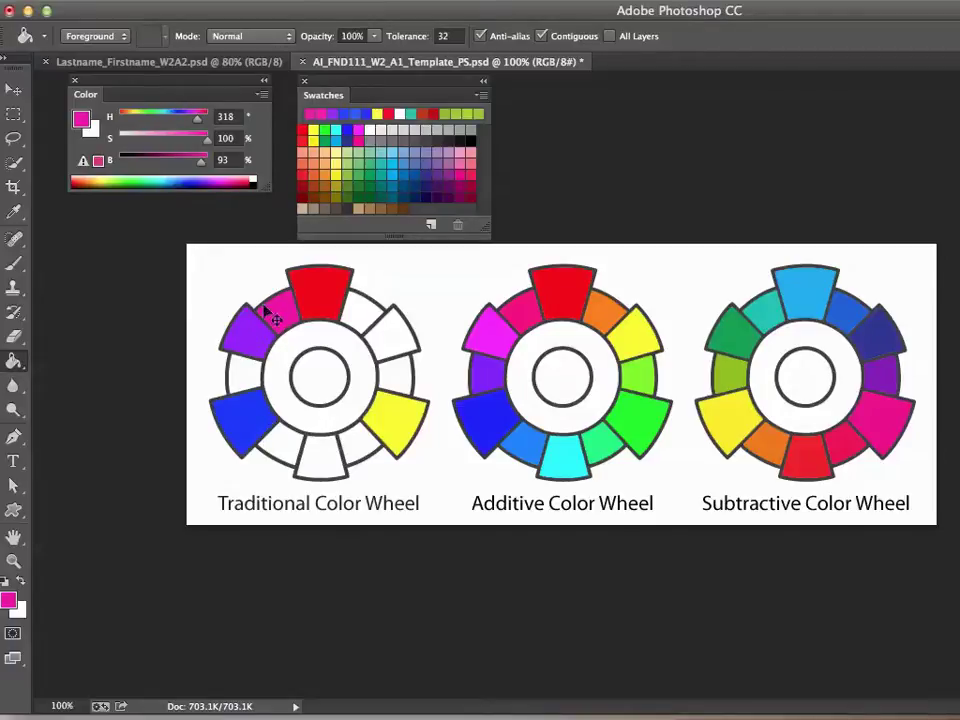
key(ctrl+z)
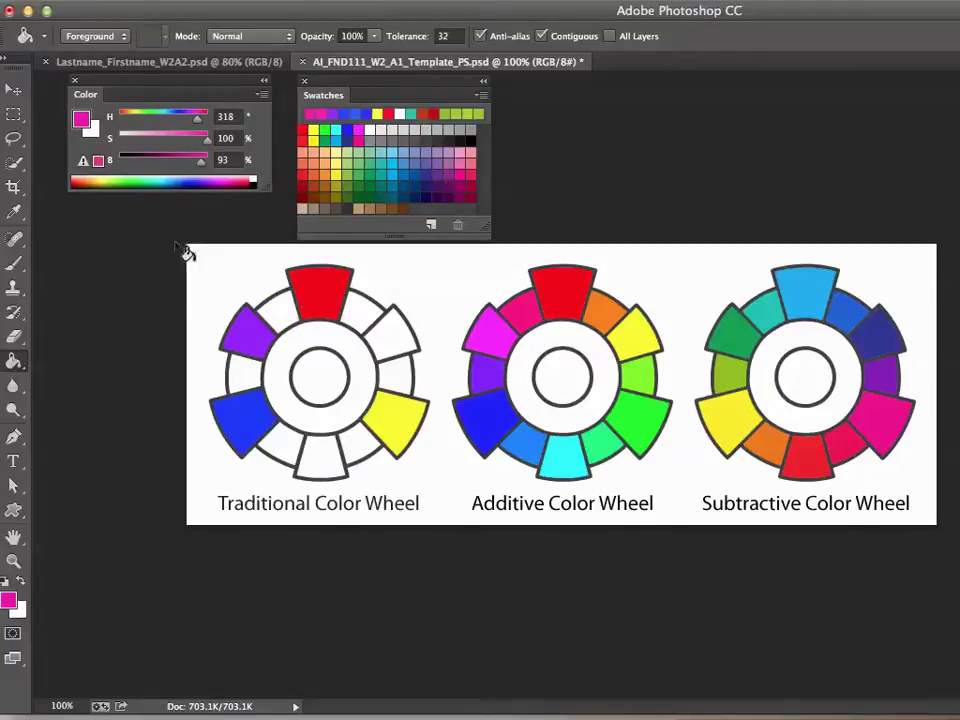
- Sample the Traditional wheel's red and yellow, set the foreground hue to 30 and fill the upper-right large segment with the orange
click(12, 214)
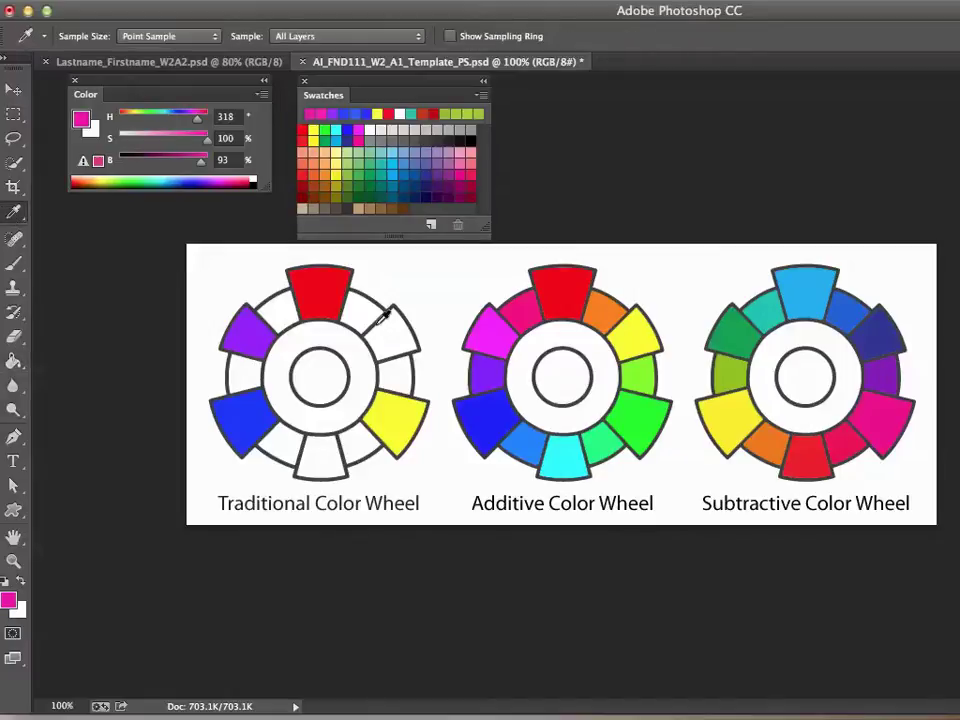
click(328, 294)
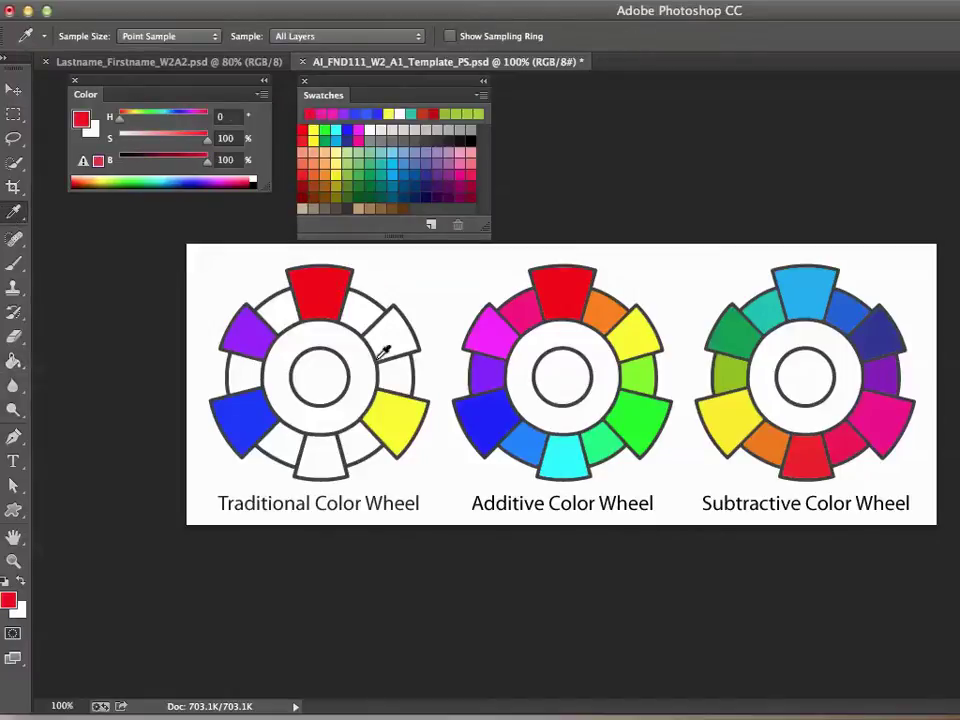
click(404, 410)
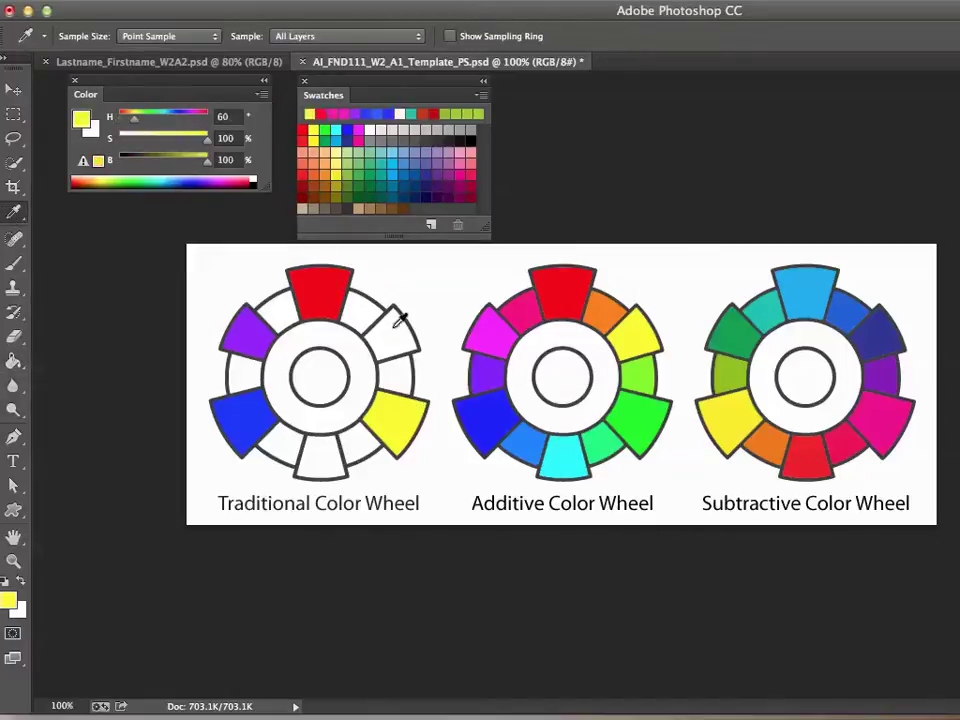
click(225, 117)
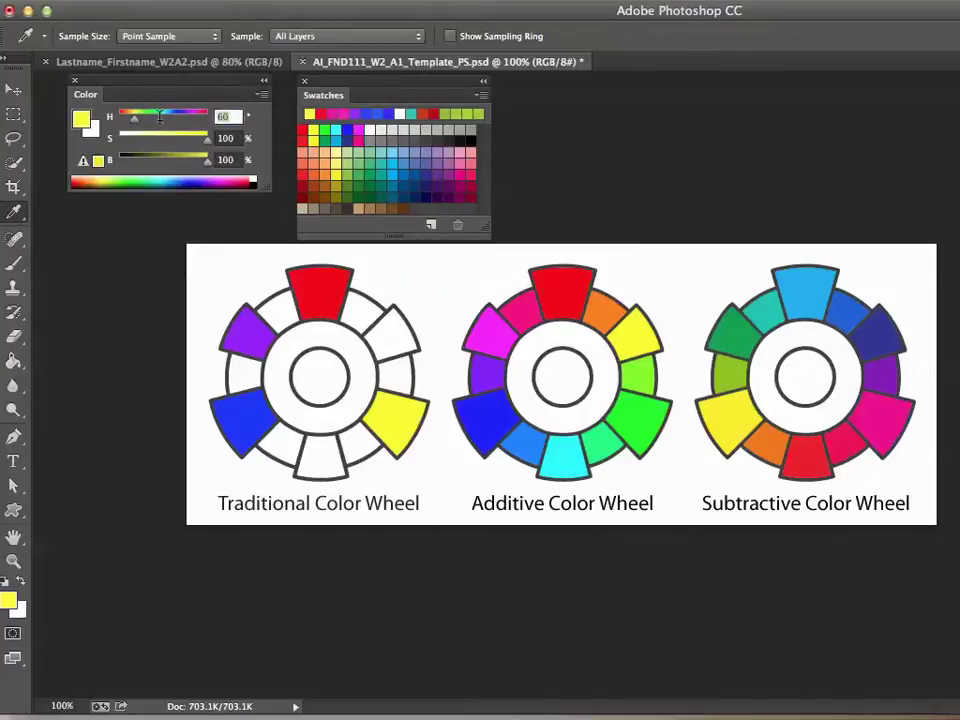
text(30)
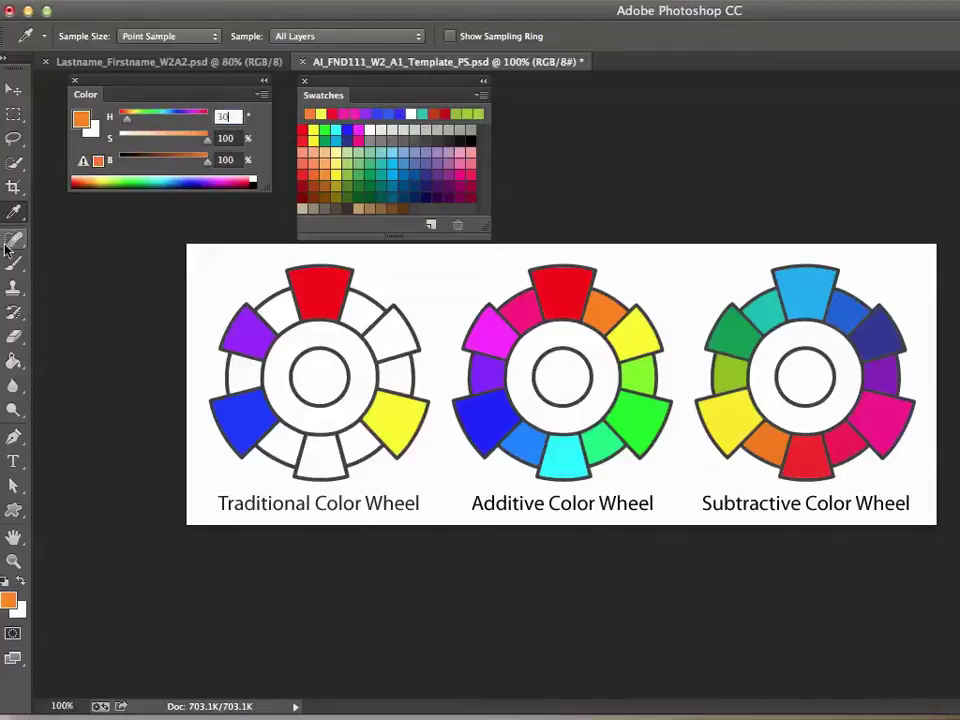
click(13, 362)
click(383, 347)
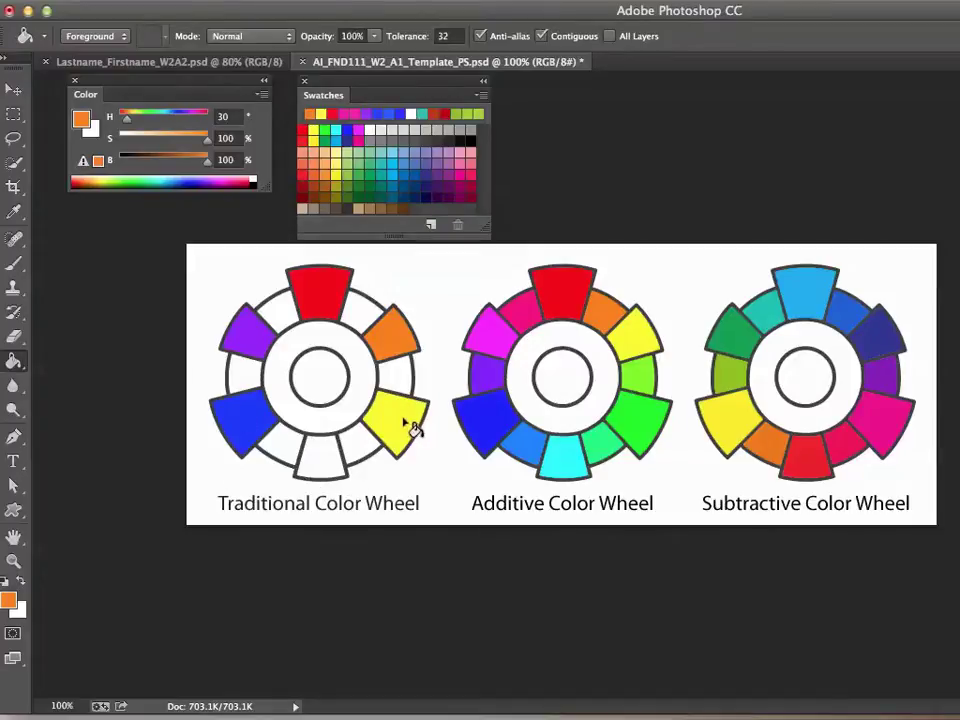
- Set the foreground color's hue to 120
click(228, 117)
text(12)
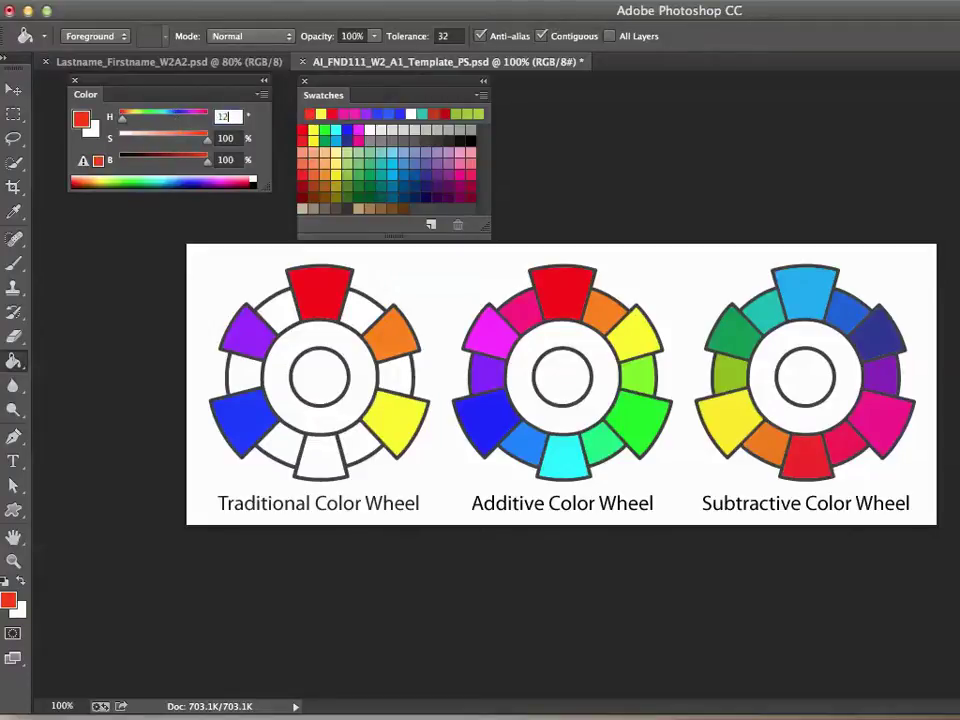
text(0)
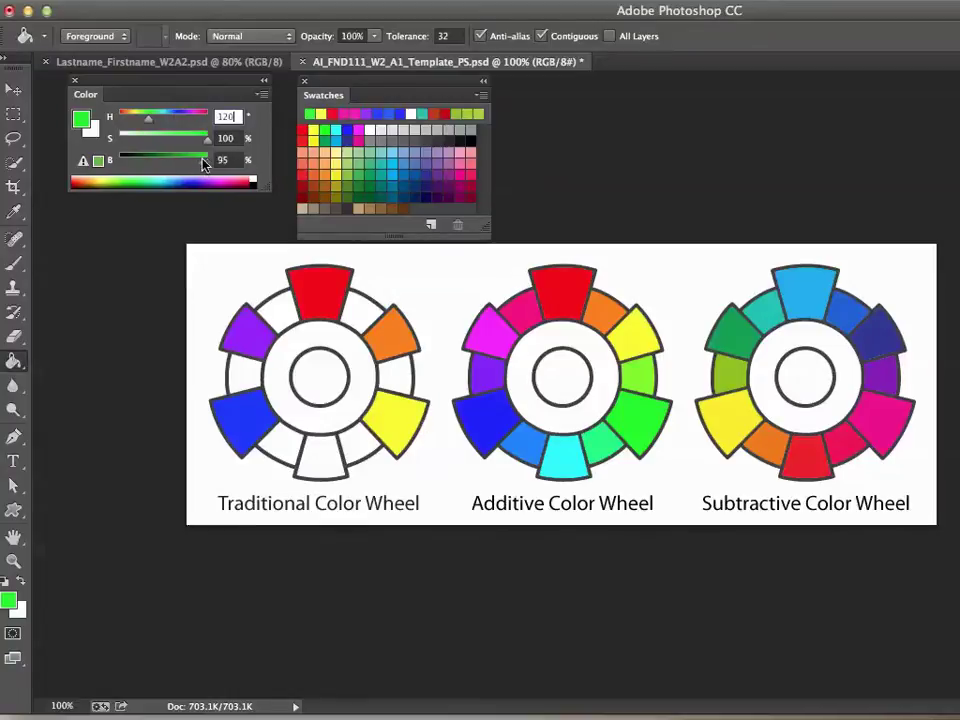
click(197, 158)
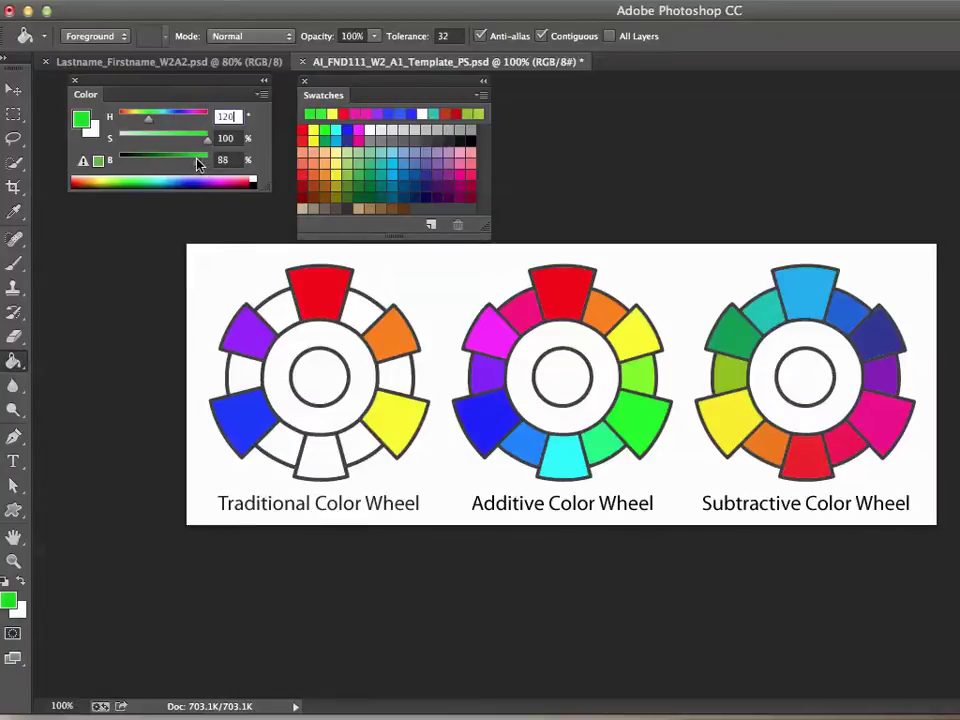
click(322, 467)
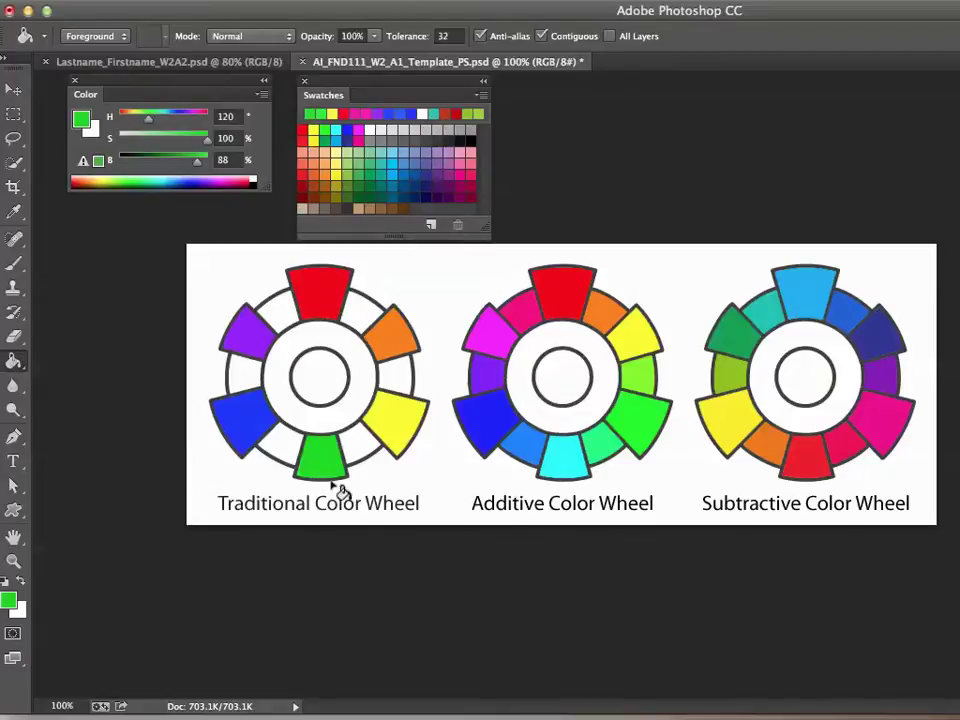
key(super+z)
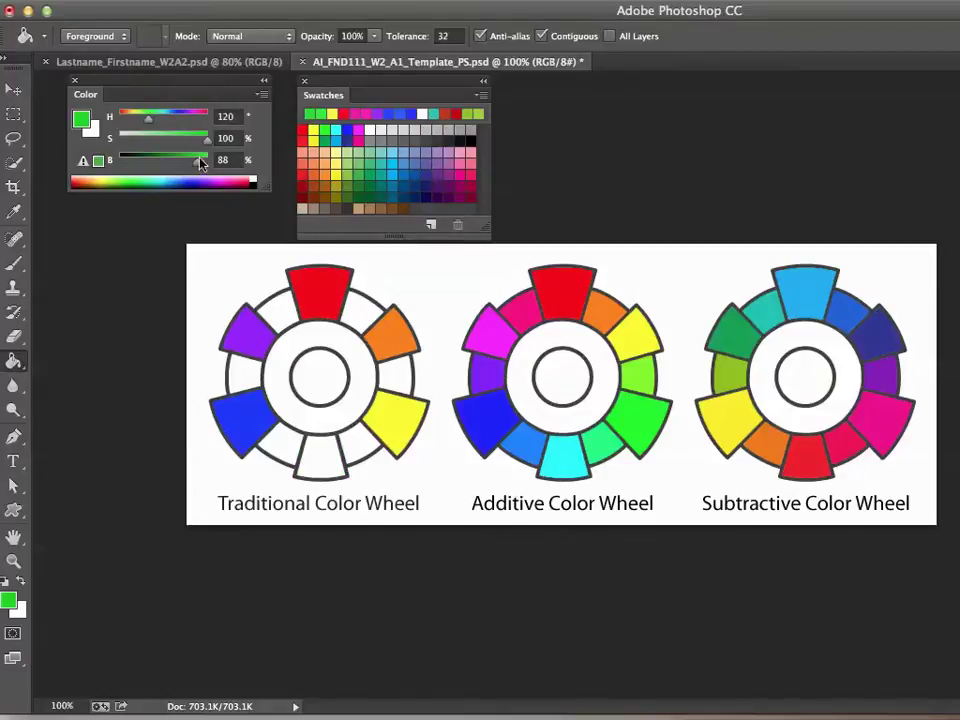
- Set the foreground color's brightness to 74% and fill the Traditional wheel's bottom large segment with the green
click(185, 158)
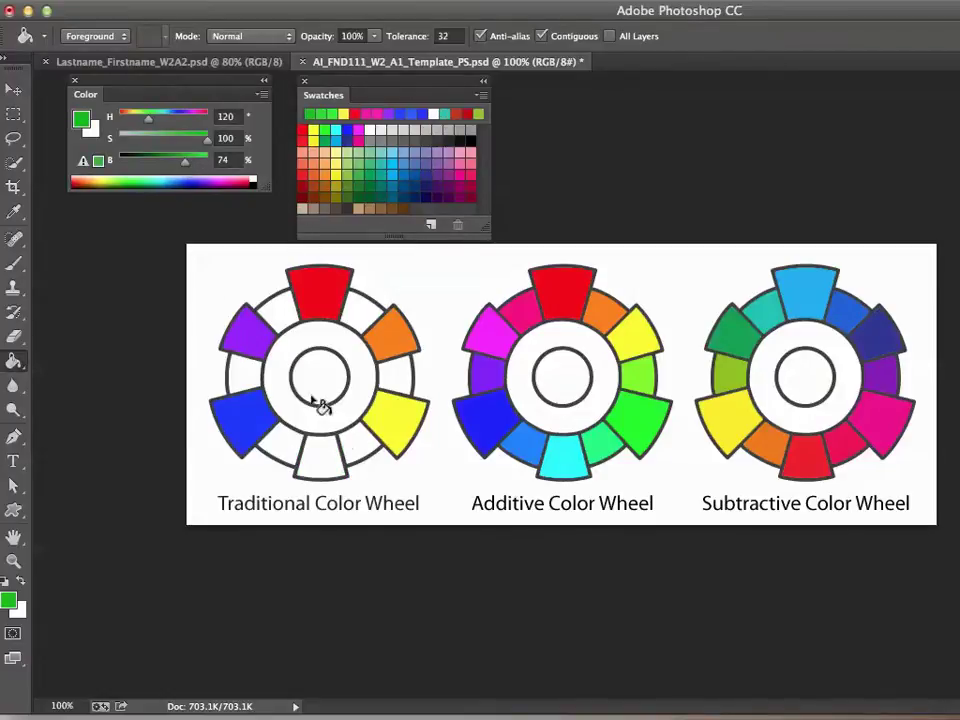
click(322, 461)
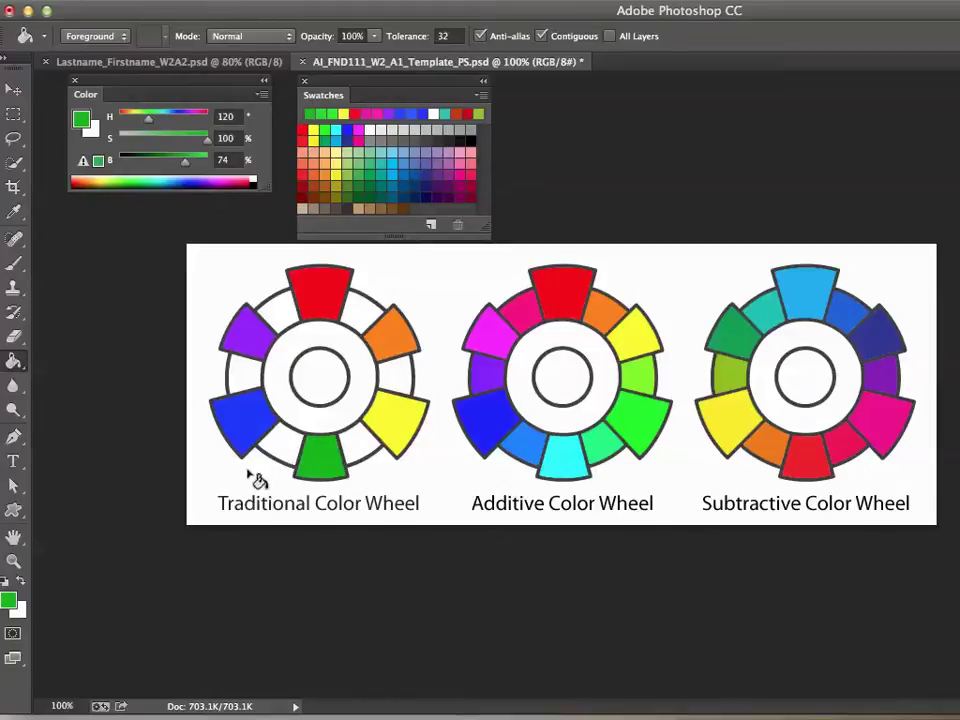
- Sample the Traditional wheel's red and orange, set the foreground hue to 15 and fill the small segment between them
click(16, 212)
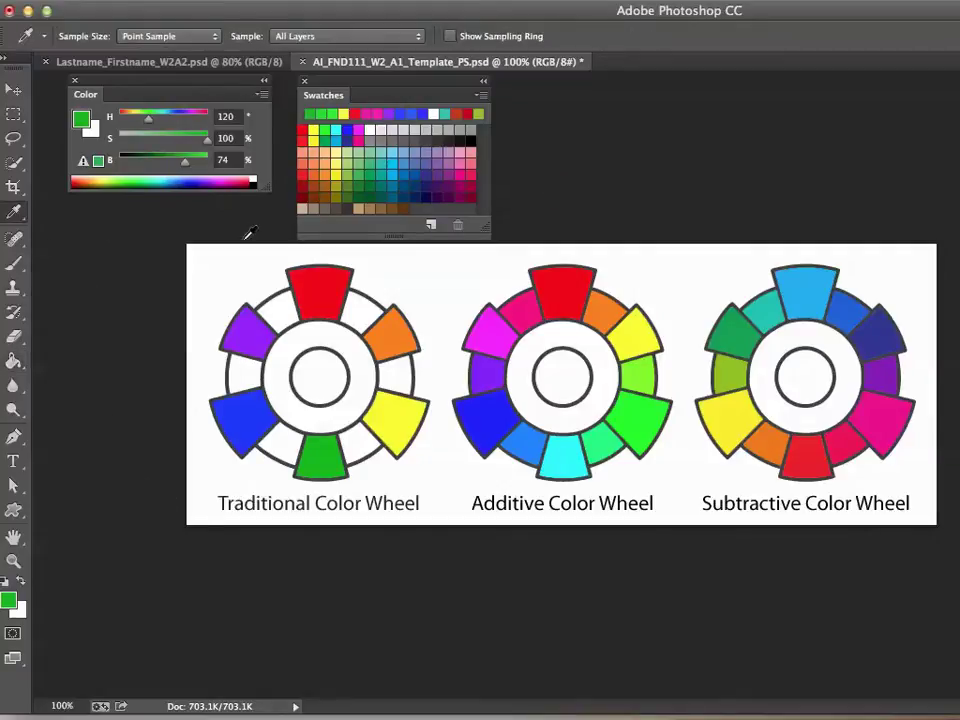
click(310, 293)
click(388, 323)
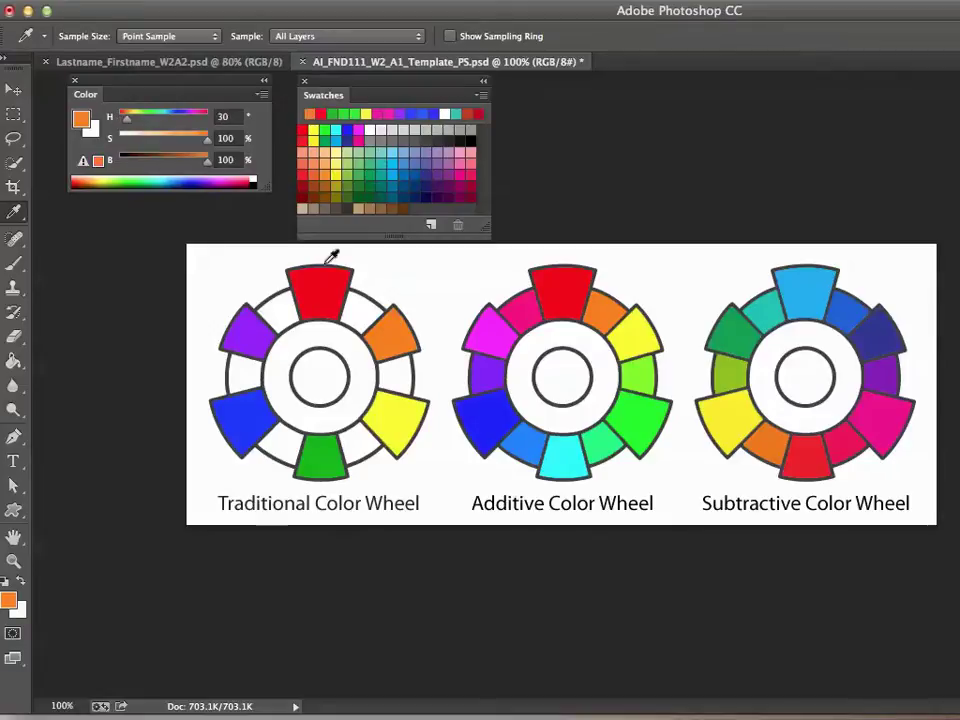
click(232, 116)
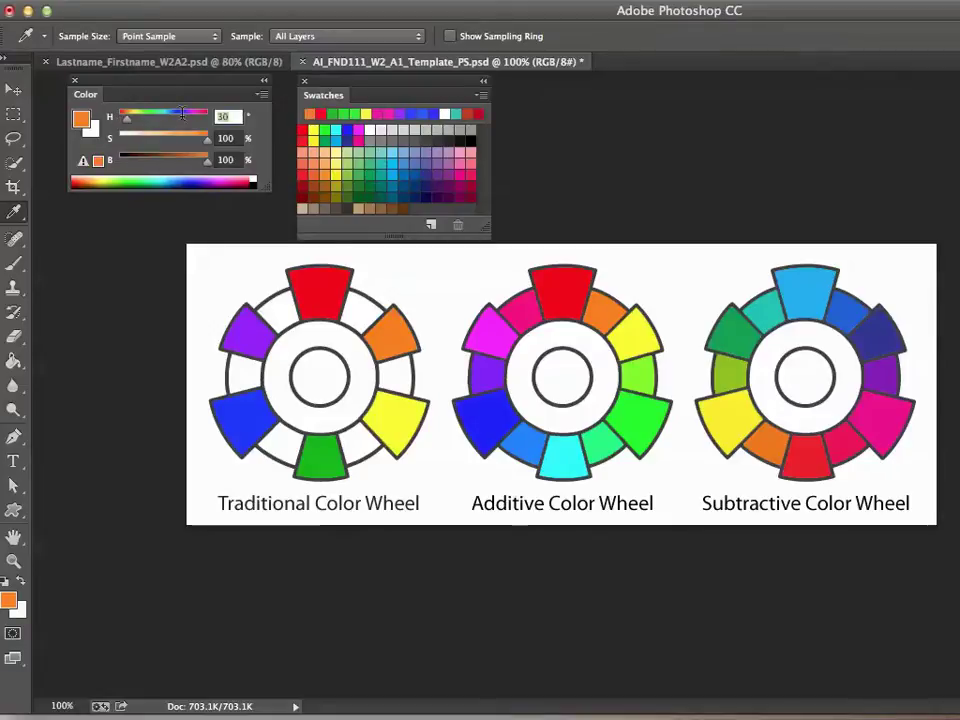
text(15)
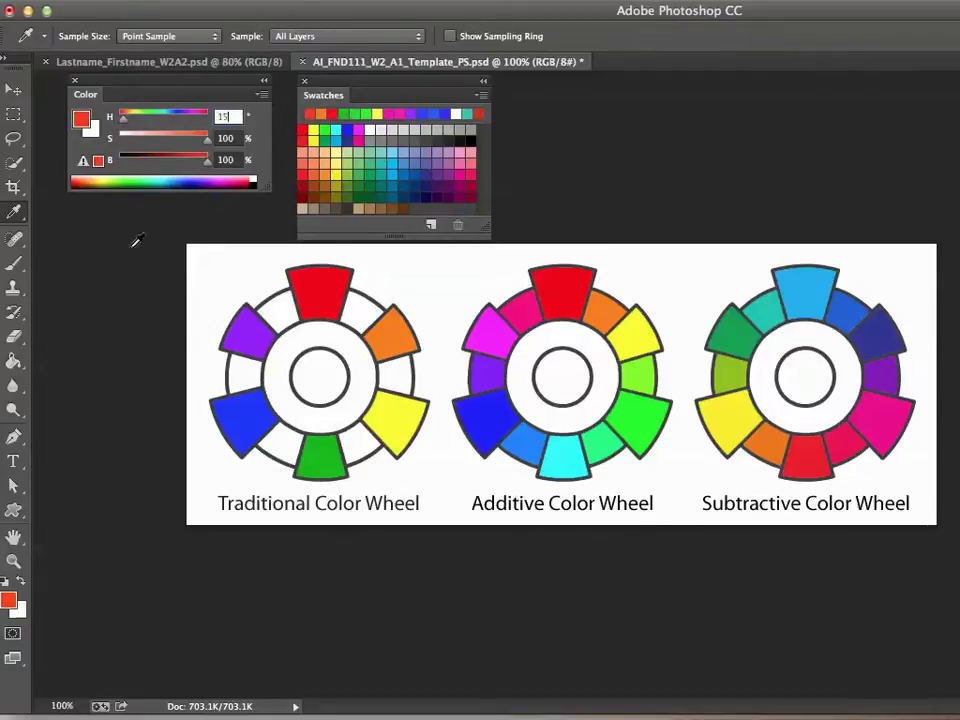
click(13, 362)
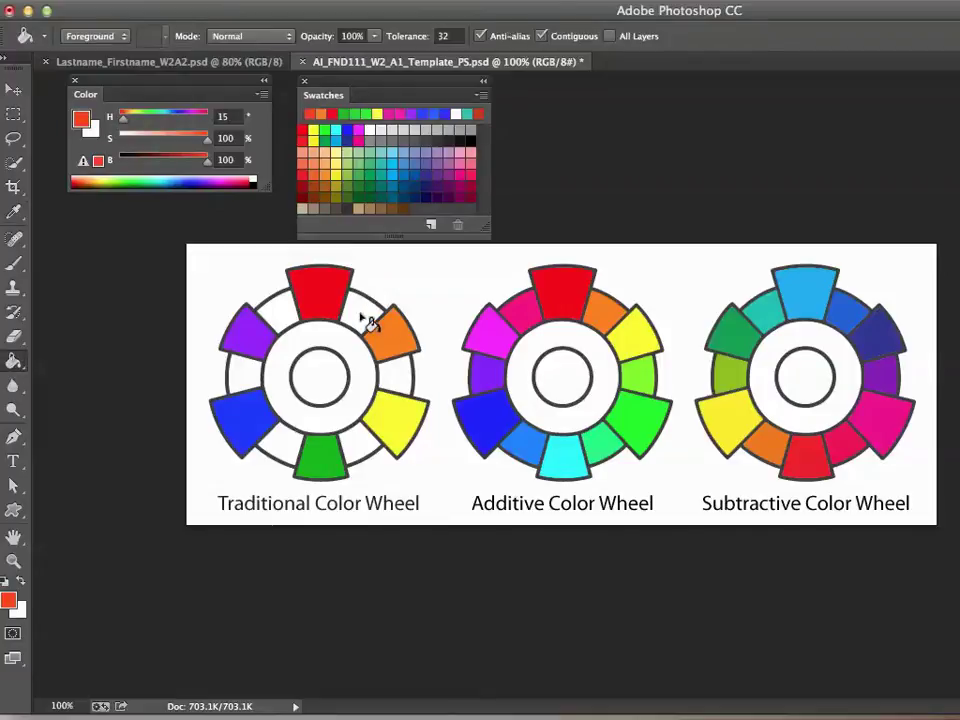
click(361, 316)
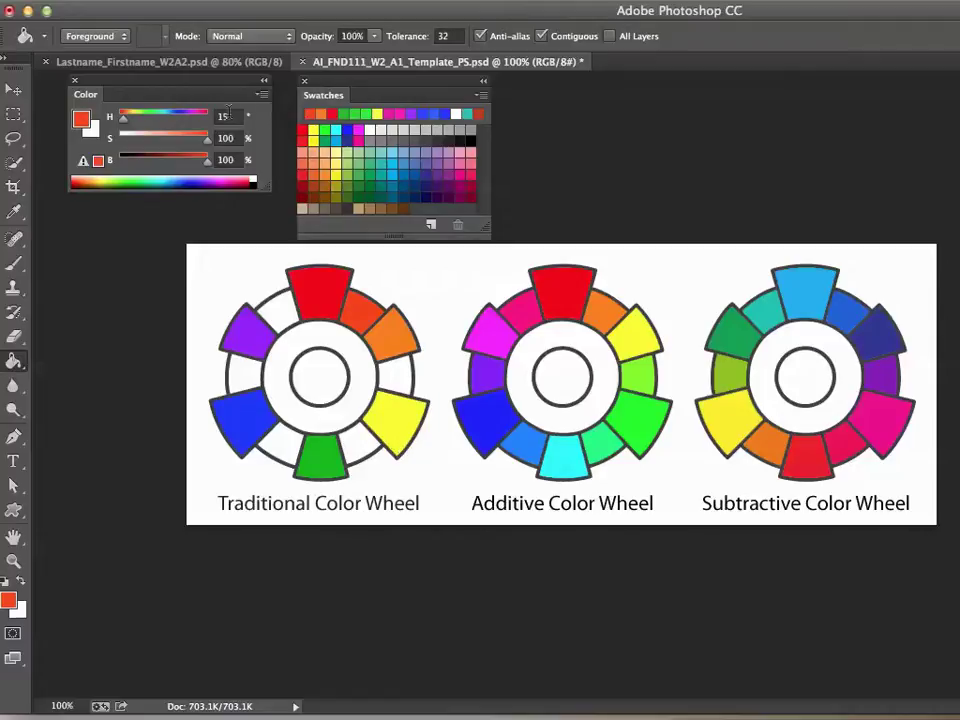
- Set the foreground color's hue to 45 and fill the Traditional wheel's small segment between orange and yellow
click(222, 116)
text(45)
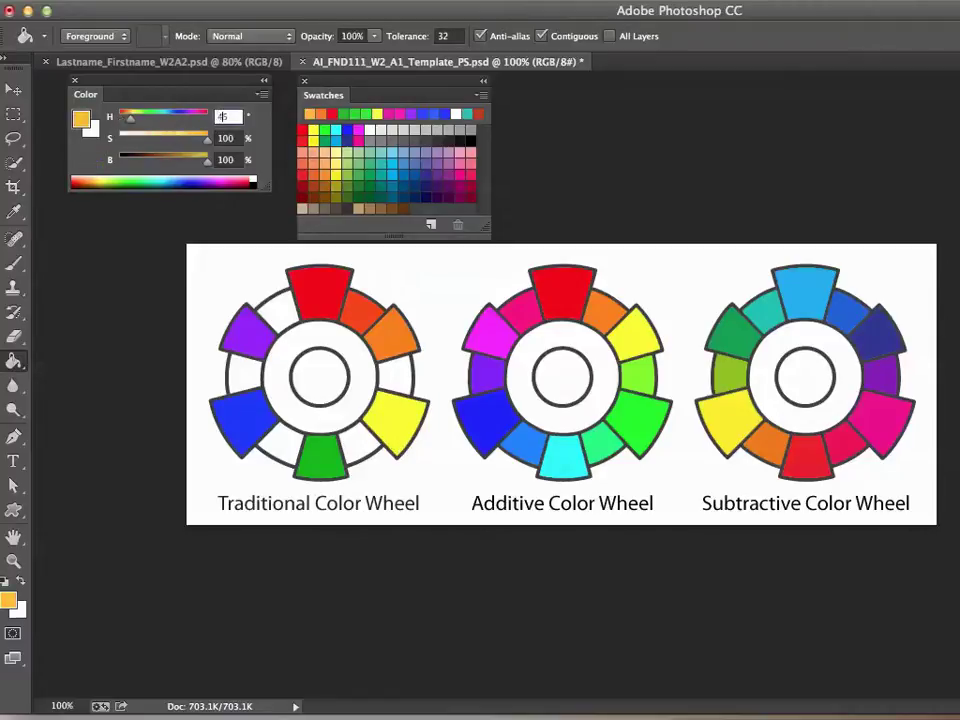
click(401, 370)
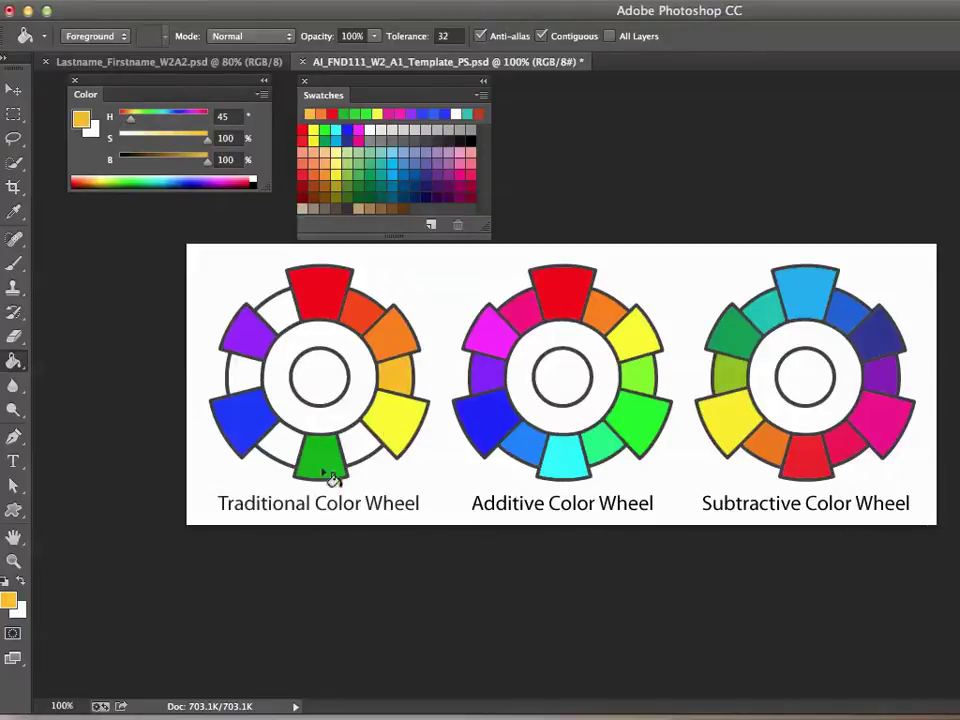
- Set the foreground color to hue 90 and brightness 89%, and fill the Traditional wheel's small segment between yellow and green
click(224, 116)
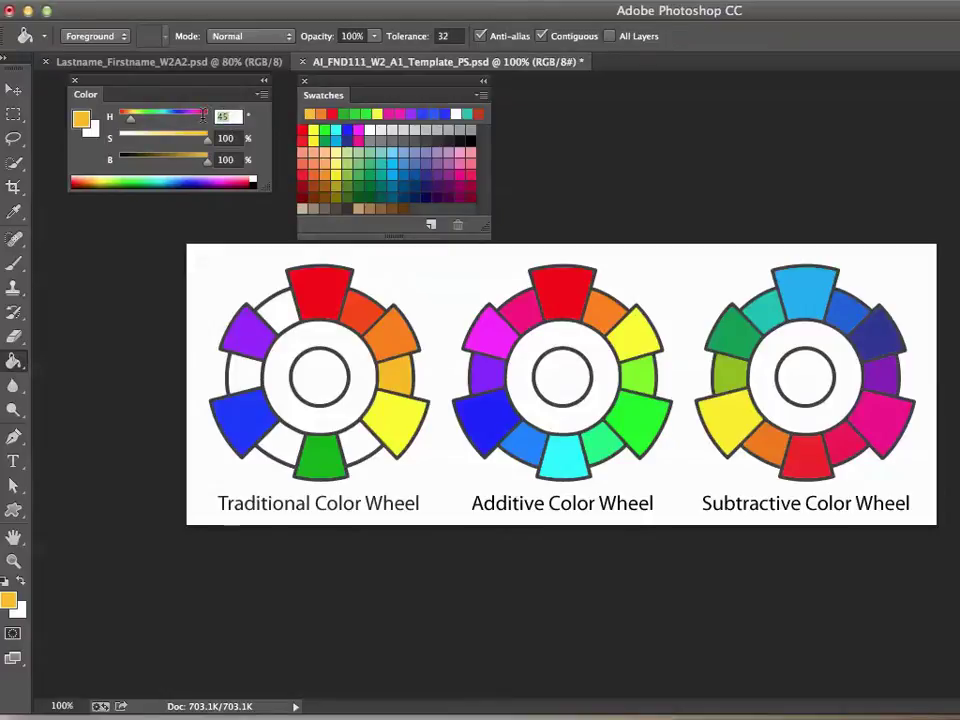
text(90)
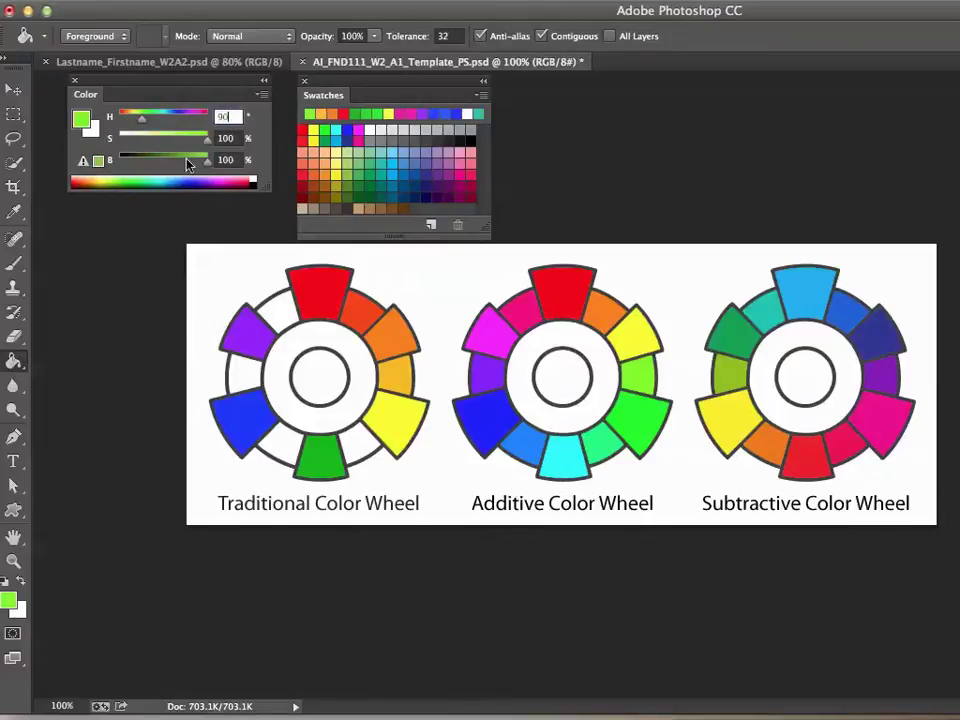
drag(200, 163, 197, 163)
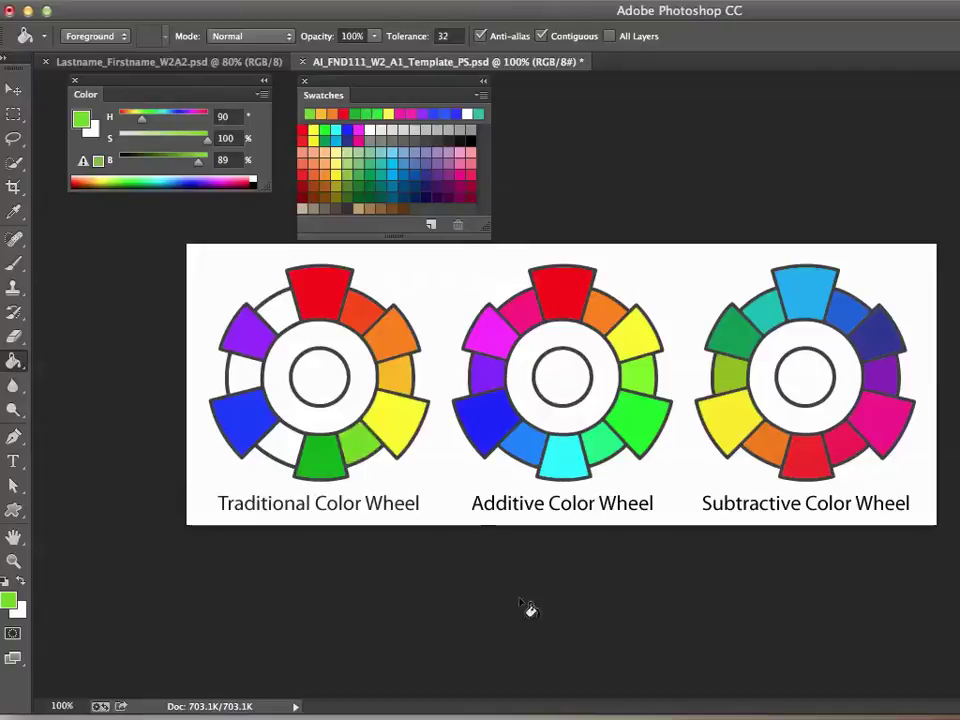
key(shift+Tab)
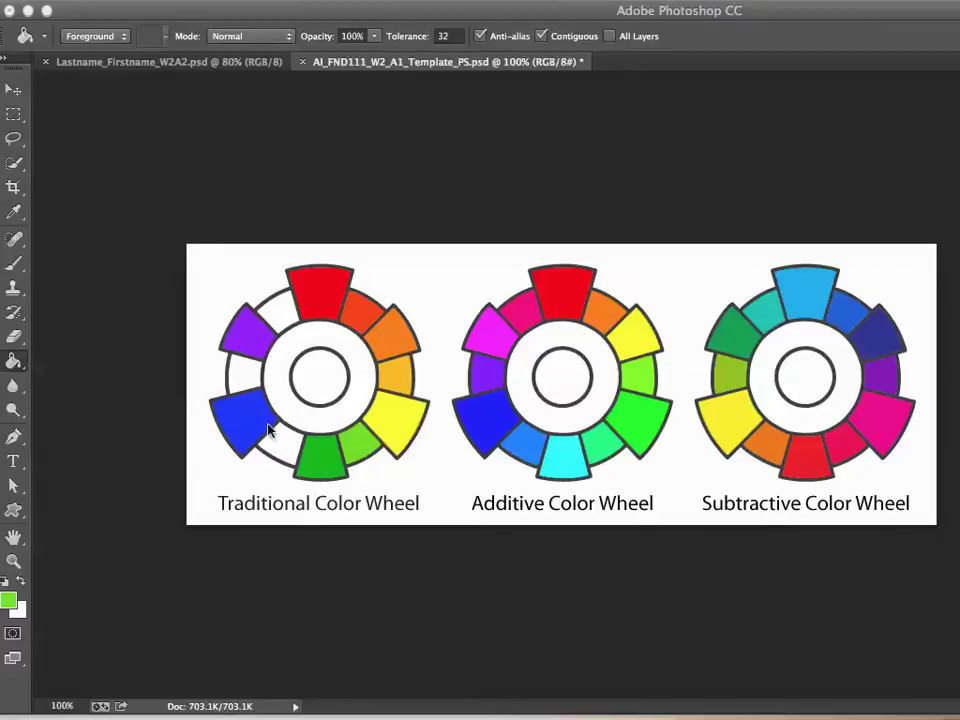
key(shift+Tab)
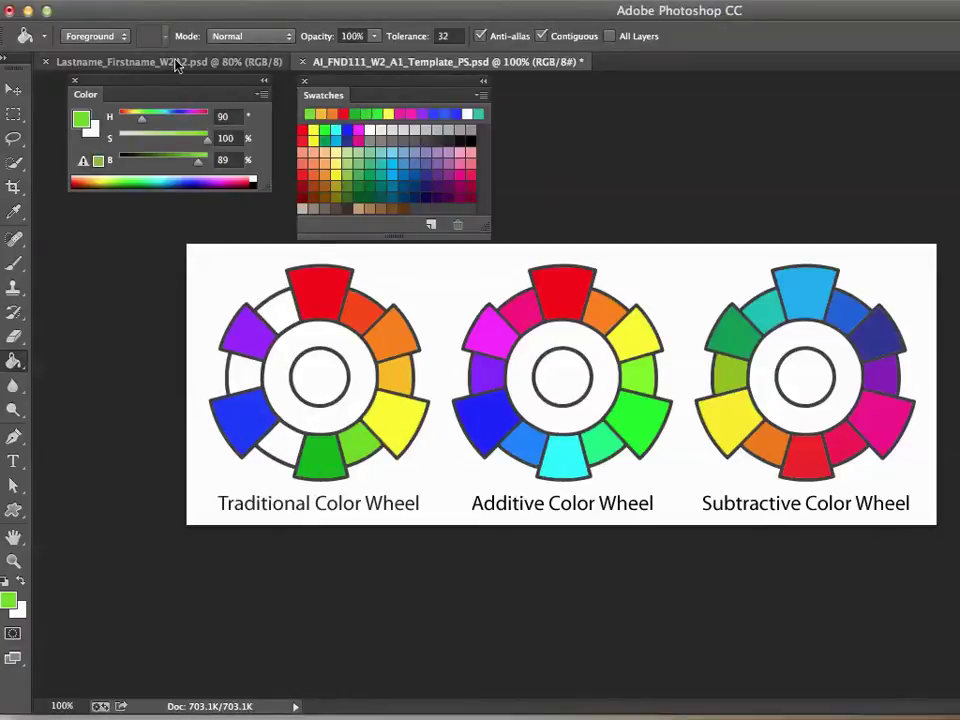
- Set the foreground color to hue 180 and brightness 74%, and fill the Traditional wheel's small segment between green and blue
click(230, 117)
text(180)
click(193, 161)
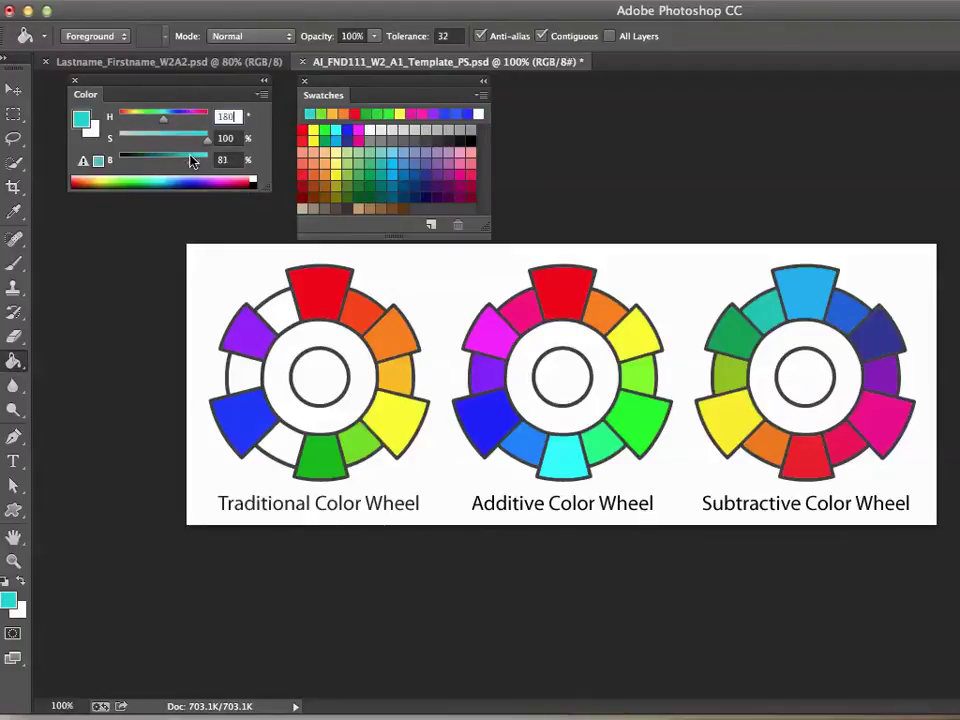
click(185, 161)
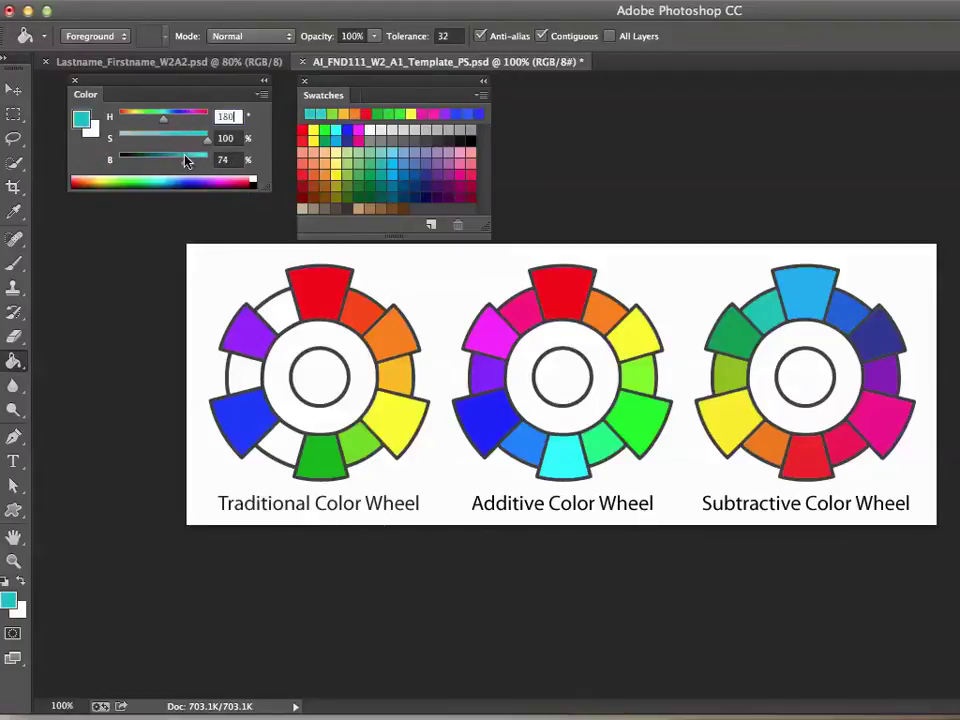
click(280, 450)
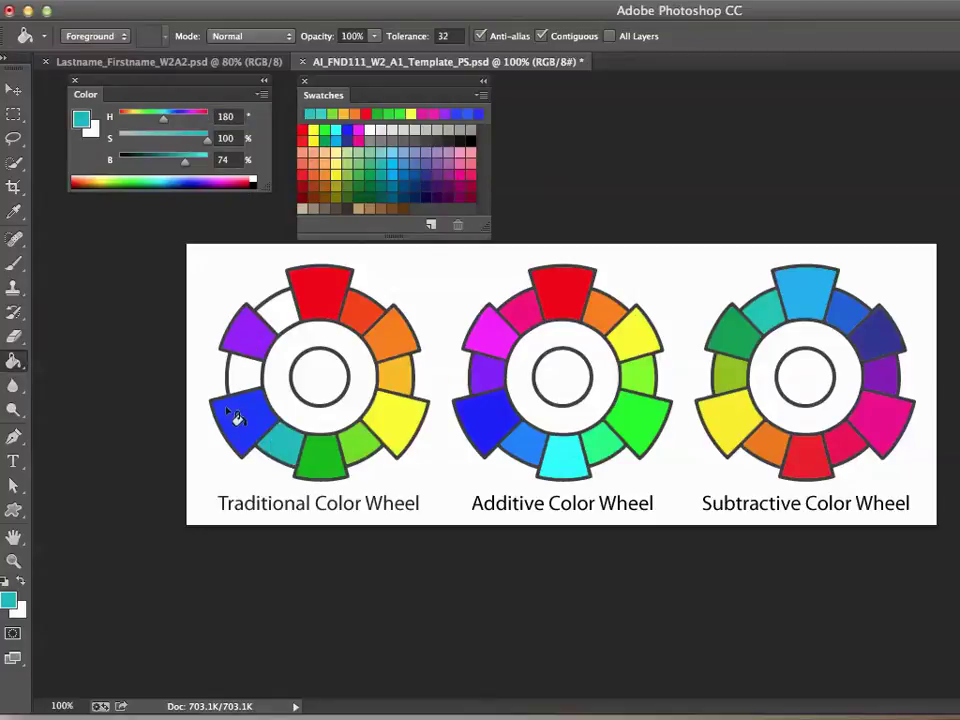
- Set the foreground color to hue 255 and brightness 100%, and fill the Traditional wheel's small segment between blue and violet
click(230, 116)
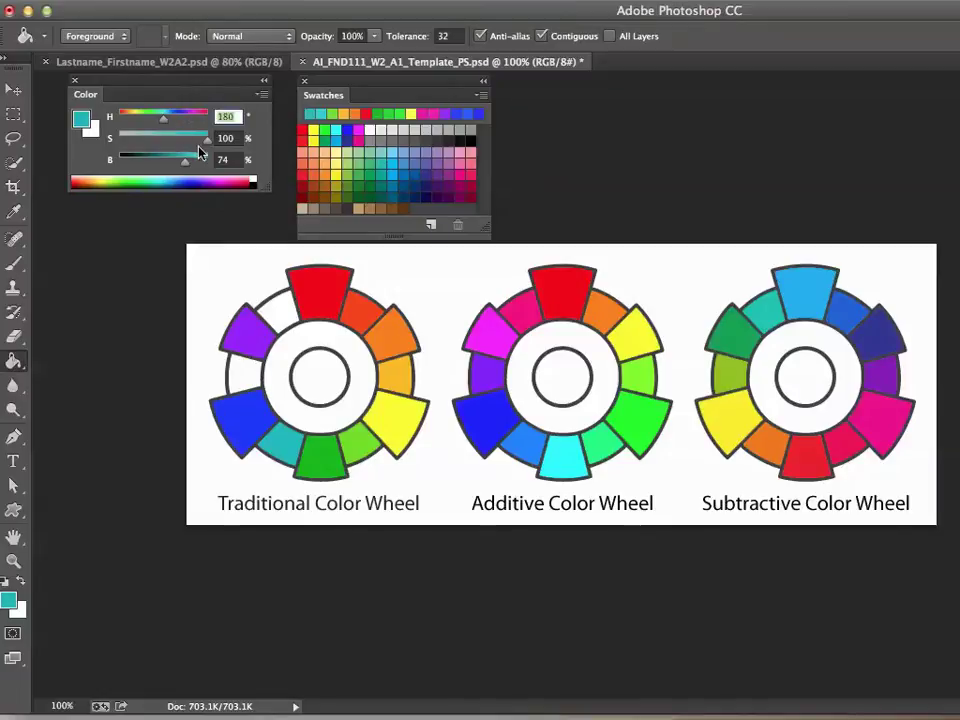
text(2)
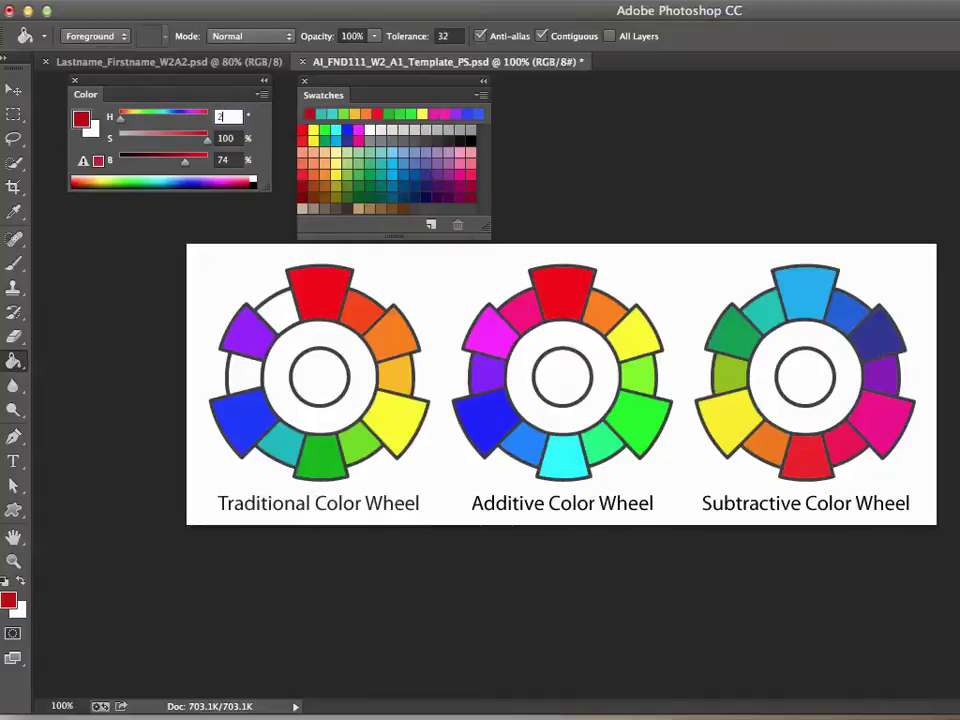
text(55)
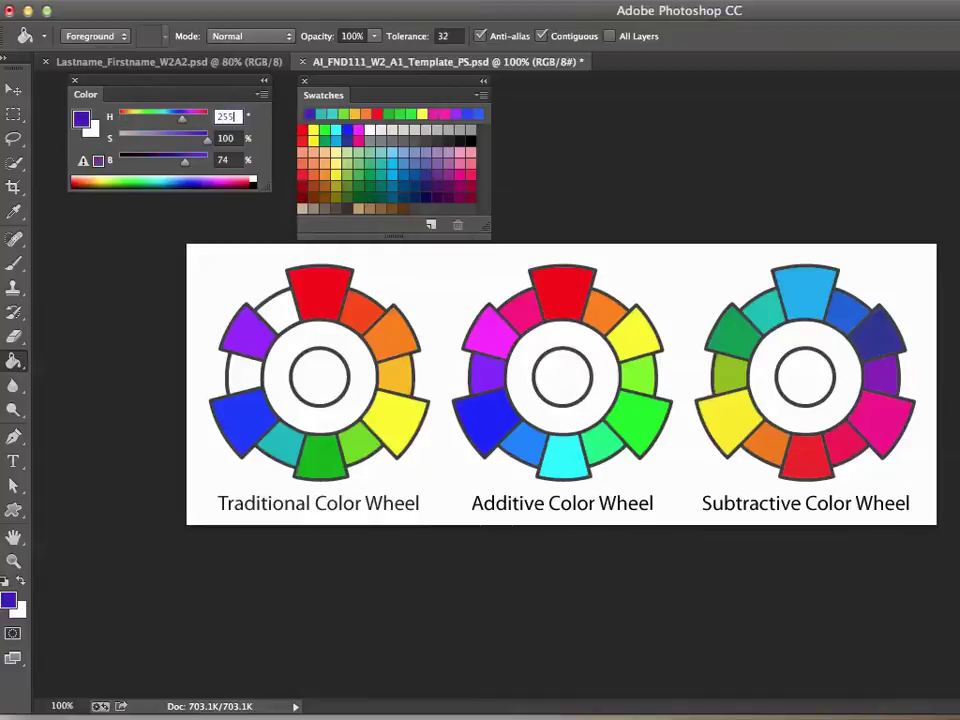
click(240, 386)
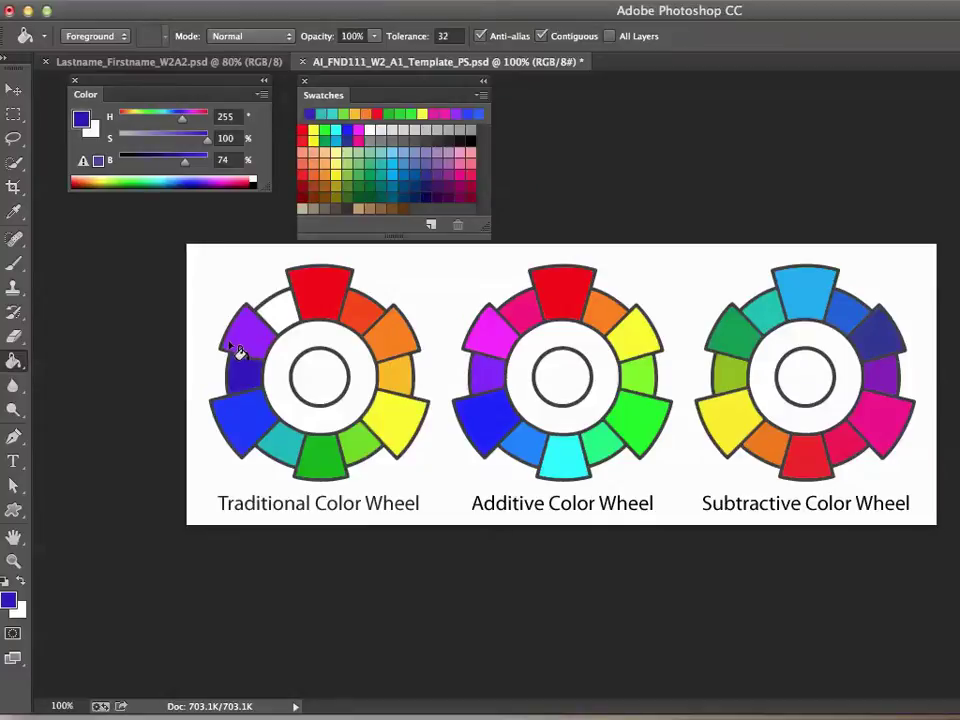
drag(185, 160, 233, 170)
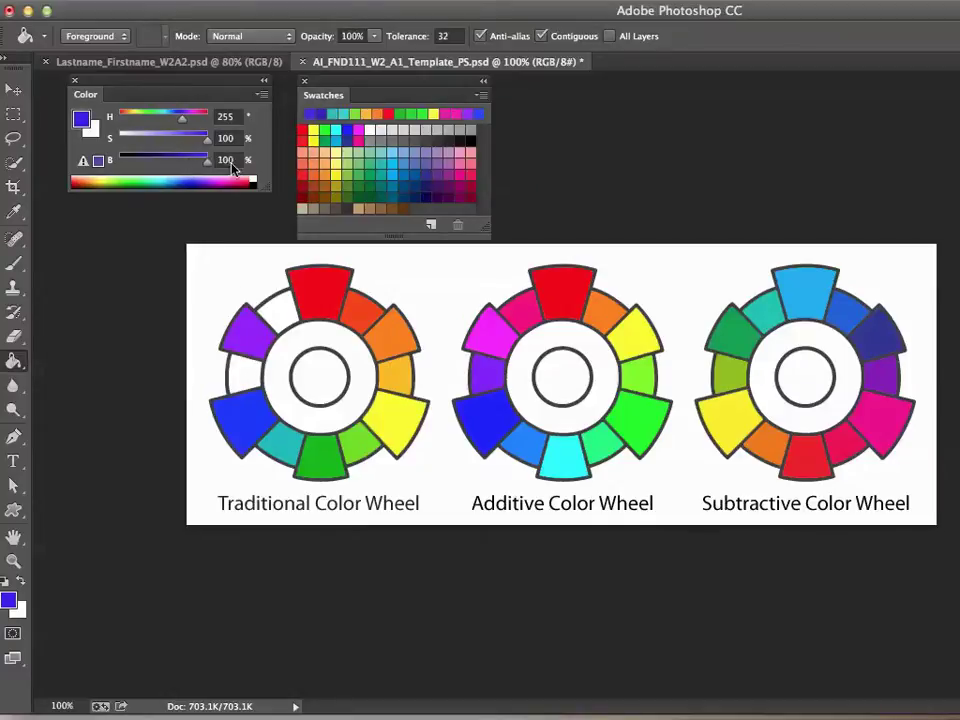
click(239, 379)
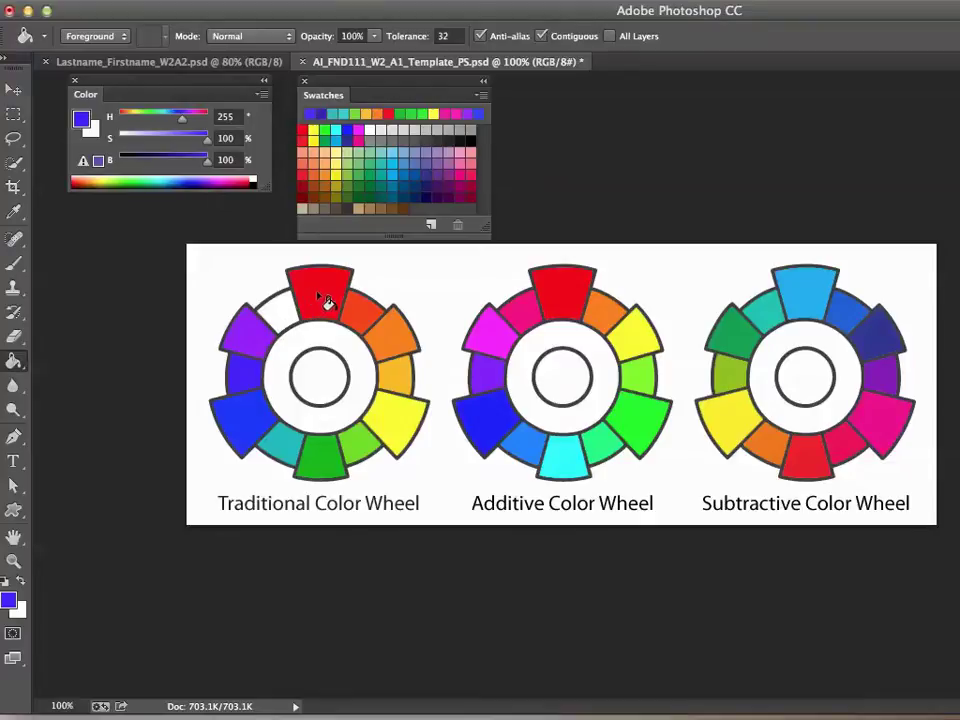
- Set the foreground color to hue 315 and brightness 87%, and fill the Traditional wheel's small segment between violet and red
click(230, 117)
text(0)
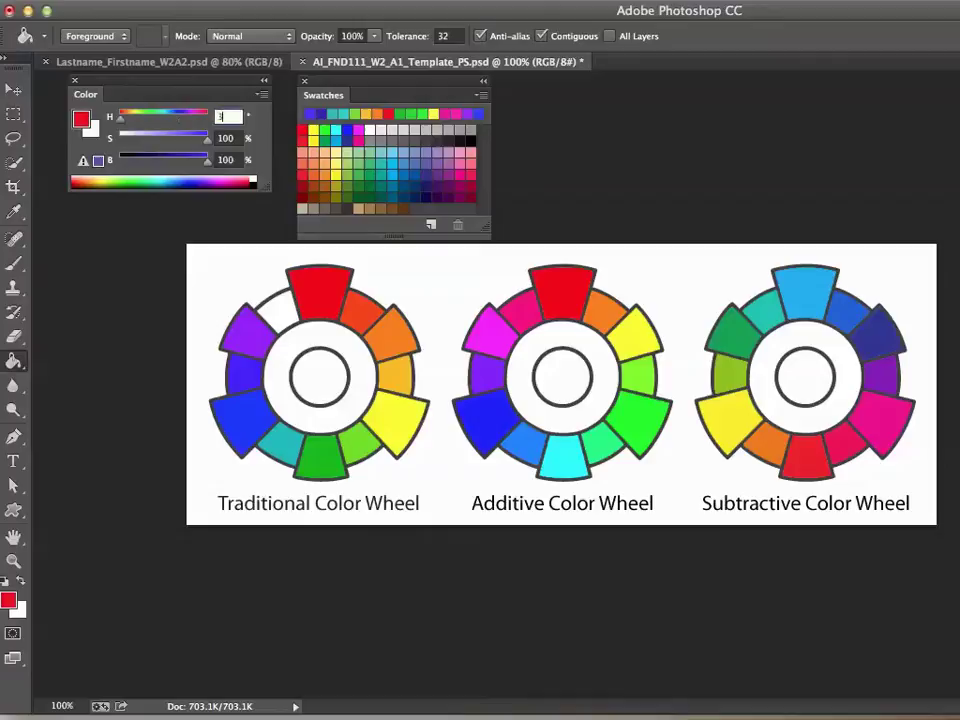
text(1)
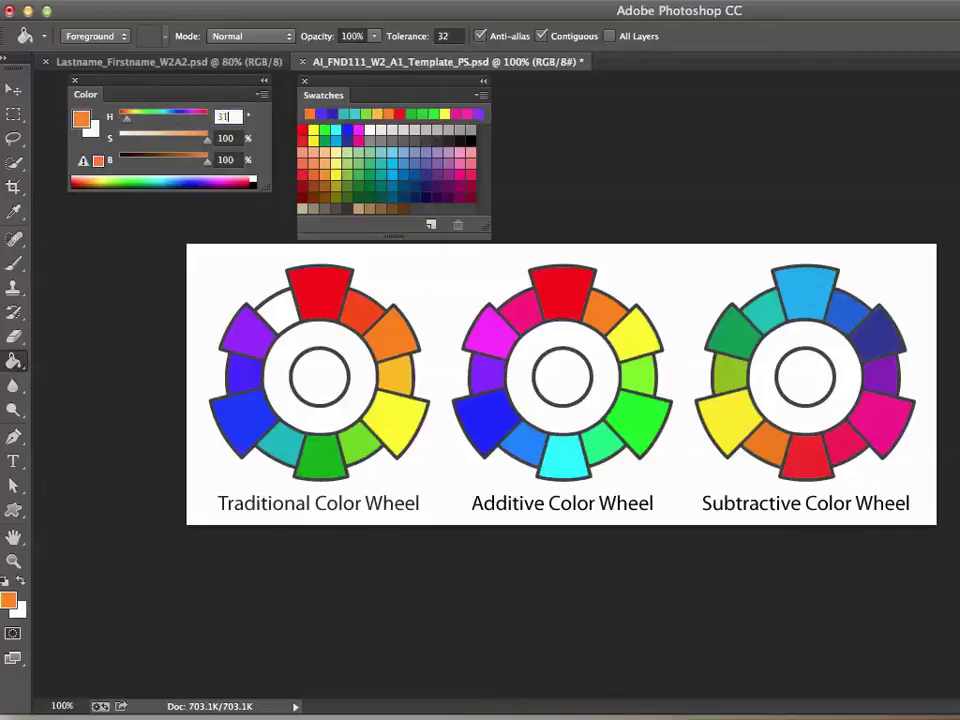
text(5)
click(198, 160)
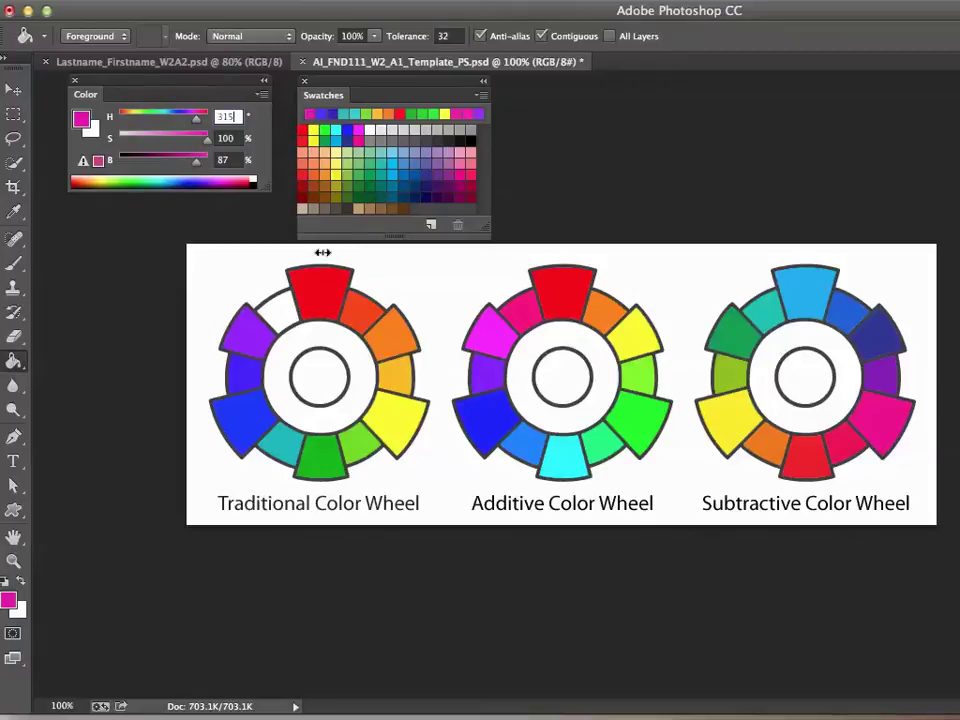
click(283, 318)
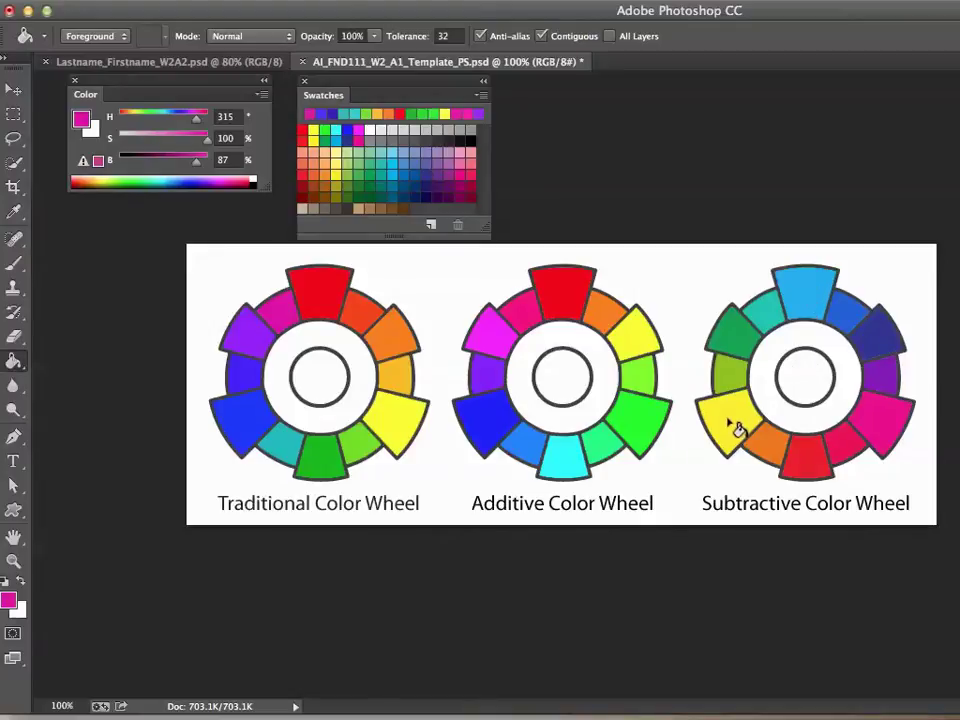
- Pick the near-black swatch with 14% brightness and fill the center circle of the Subtractive wheel
click(13, 263)
click(15, 213)
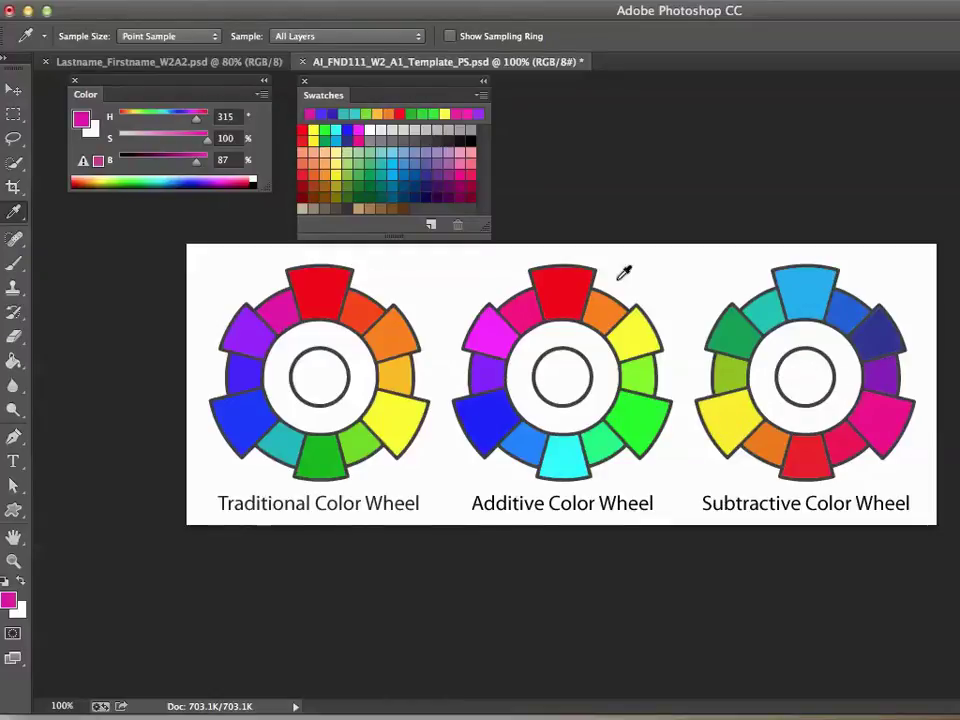
click(460, 133)
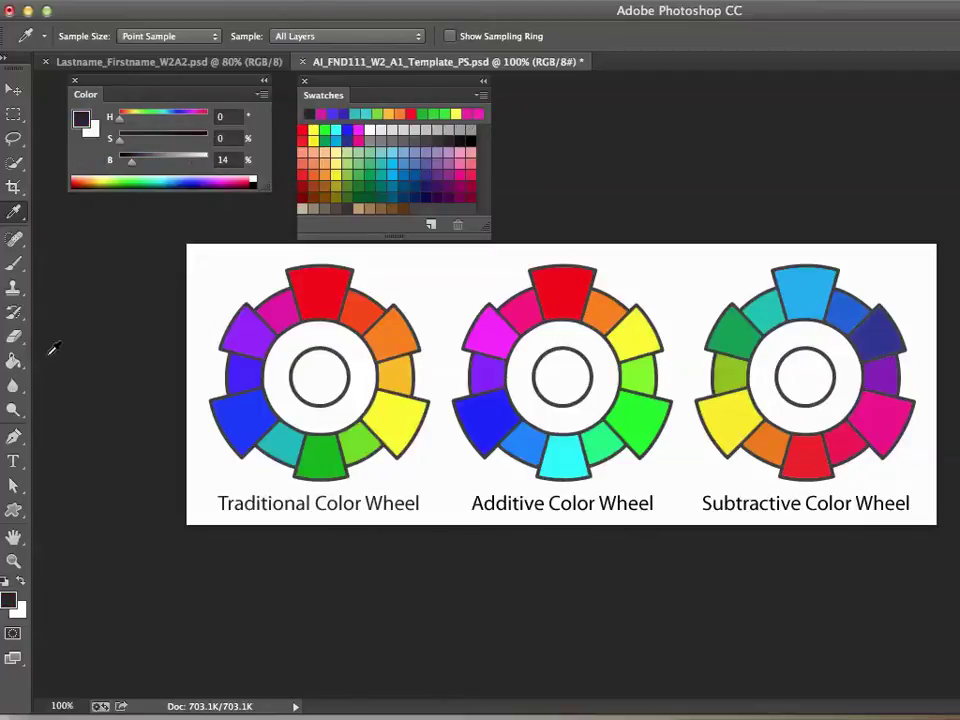
click(13, 361)
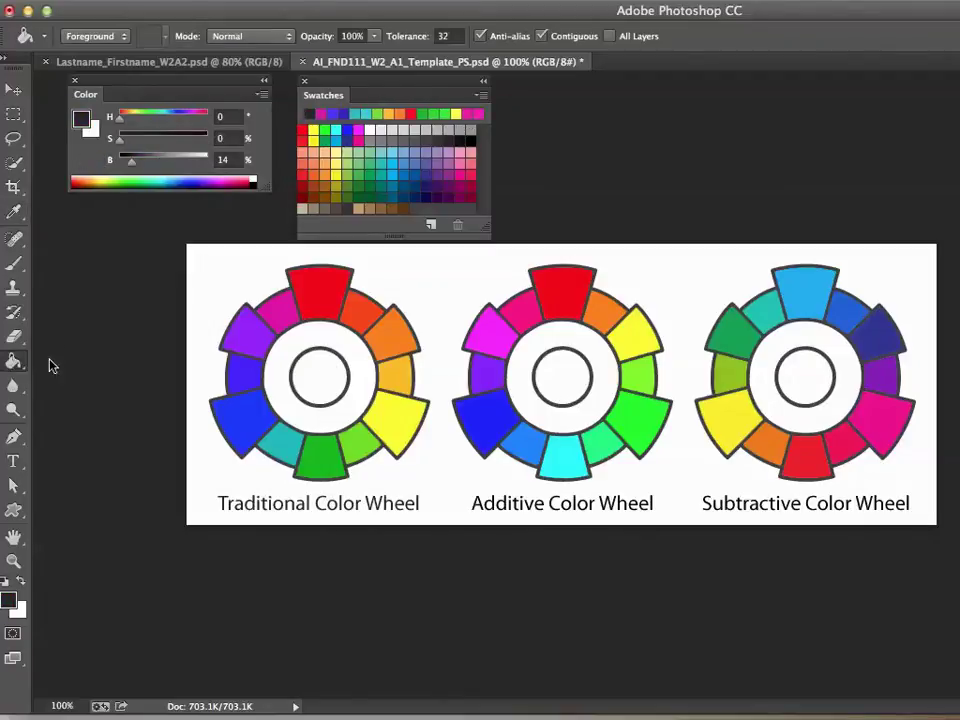
click(811, 389)
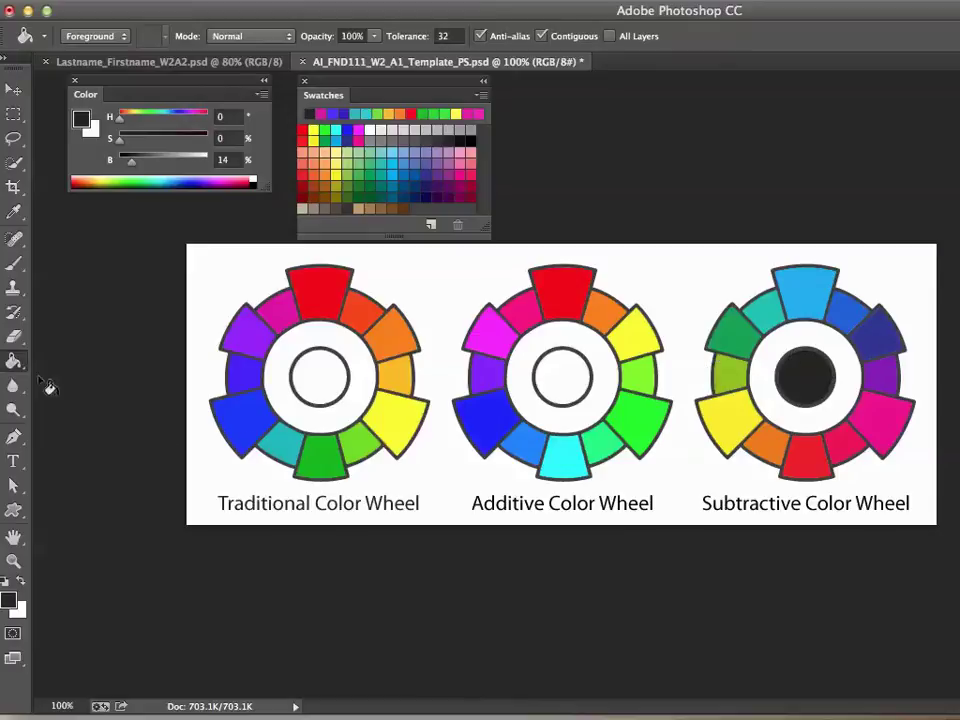
- Fill the center circle of the Traditional wheel with the same near-black foreground color
click(13, 211)
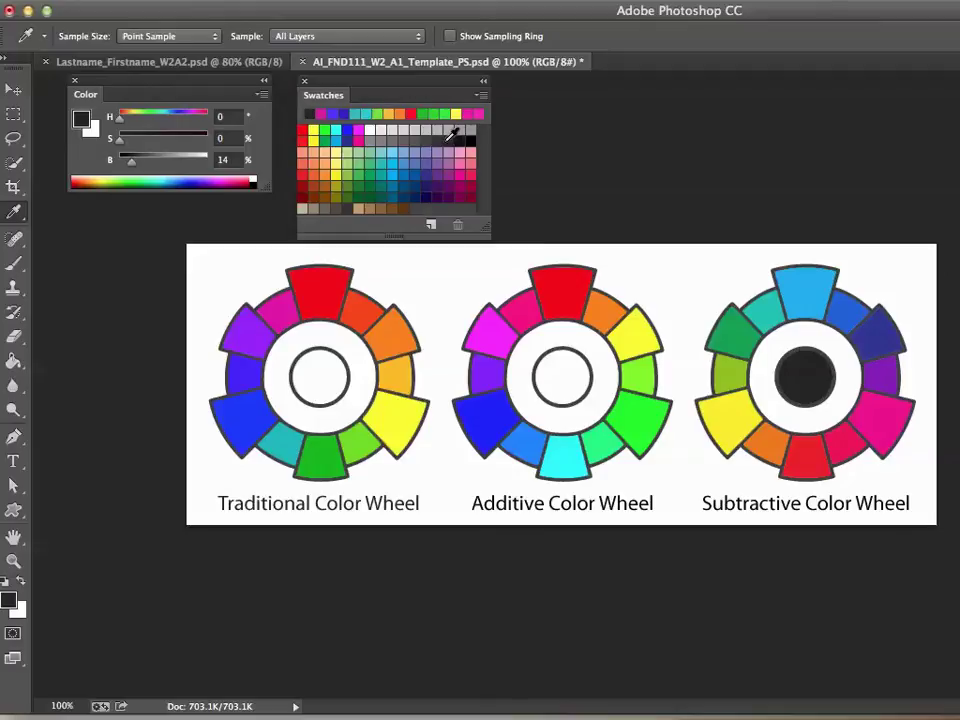
click(14, 362)
click(328, 393)
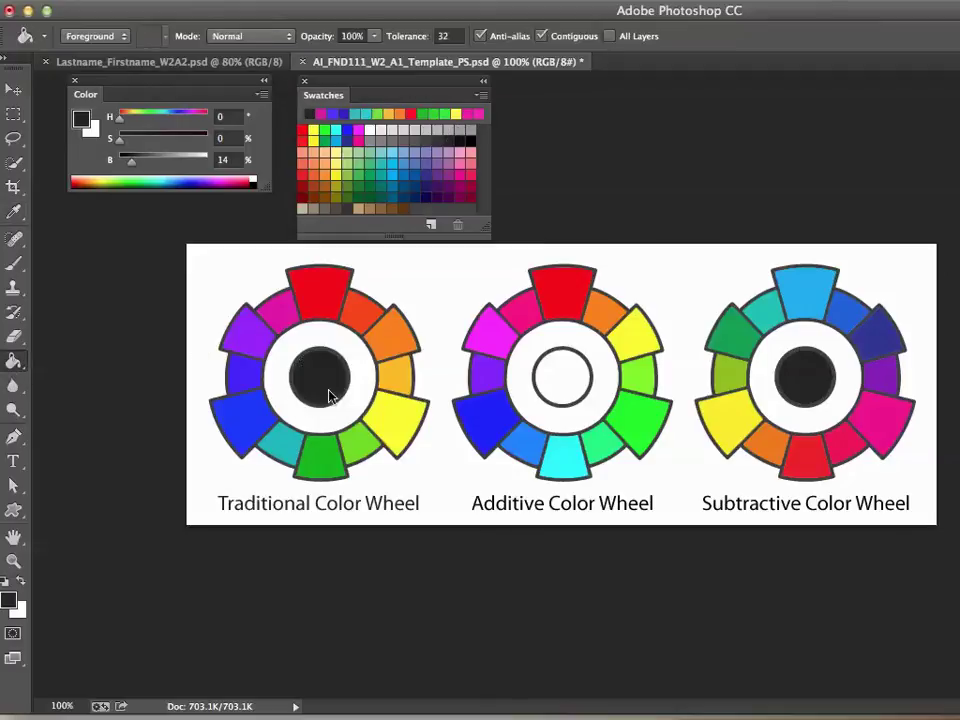